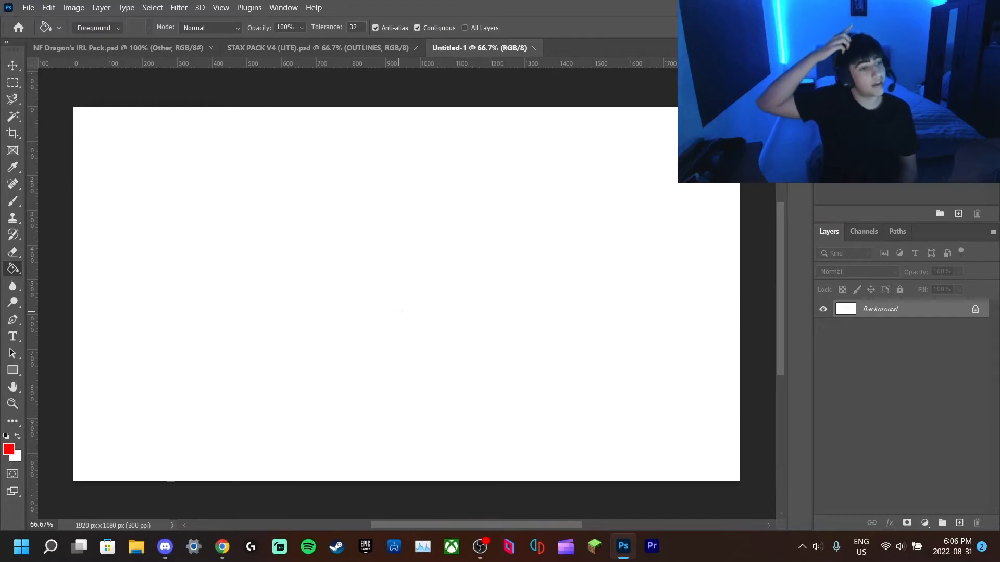
# Step: Switch to STAX PACK V4 (LITE).psd and hide the SUNSET backgrounds in the 2K21 Backgrounds group to preview the images beneath
pyautogui.click(268, 49)
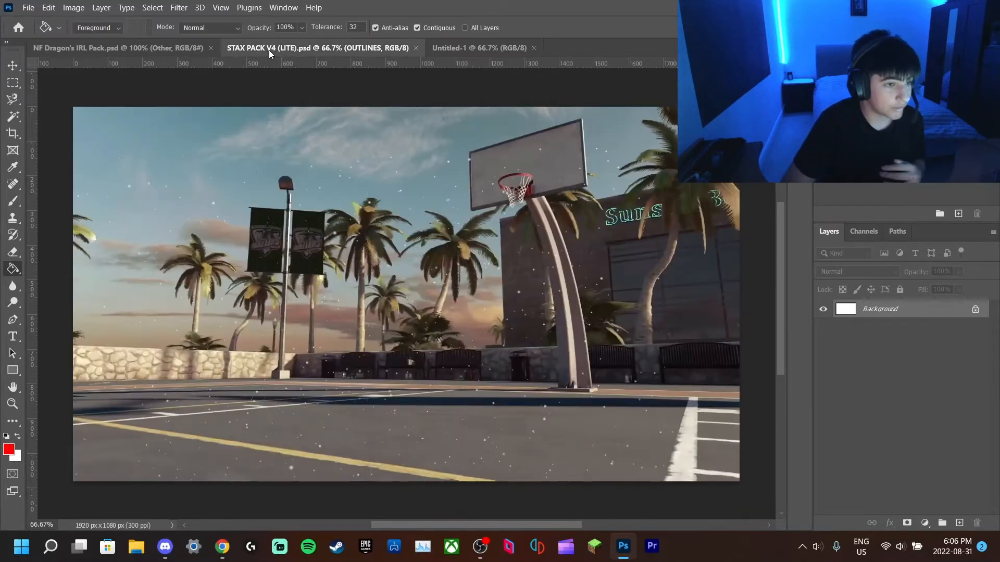
pyautogui.scroll(-3, 873, 398)
pyautogui.scroll(-5, 873, 399)
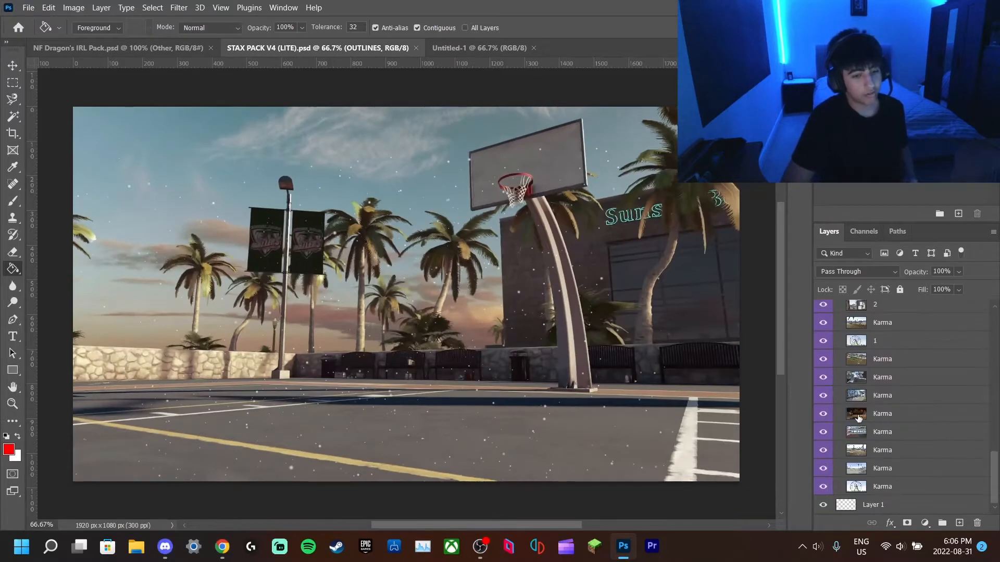
pyautogui.click(823, 377)
pyautogui.scroll(4, 828, 347)
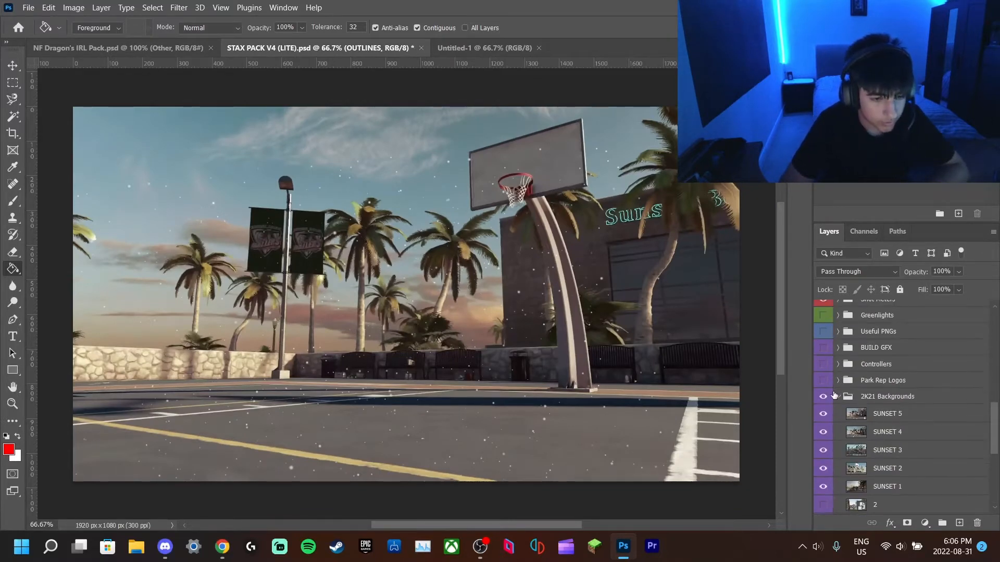
pyautogui.click(823, 414)
pyautogui.click(823, 432)
pyautogui.click(823, 450)
pyautogui.click(824, 486)
# Step: Hide the backgrounds 2 and 1 and the Karma layers around them one at a time to preview the next images
pyautogui.scroll(-2, 825, 468)
pyautogui.click(823, 432)
pyautogui.scroll(-2, 823, 434)
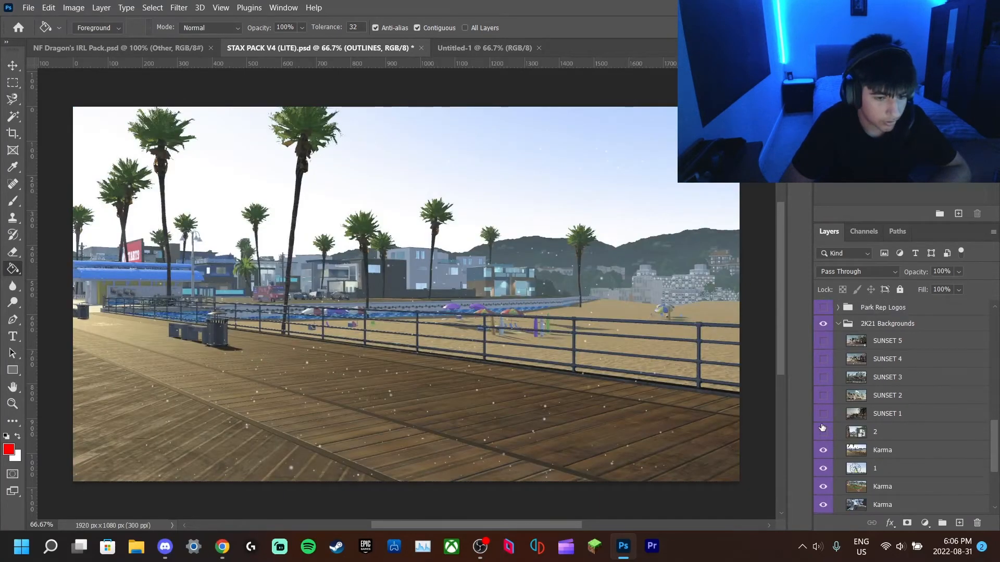
pyautogui.click(823, 449)
pyautogui.scroll(-2, 823, 436)
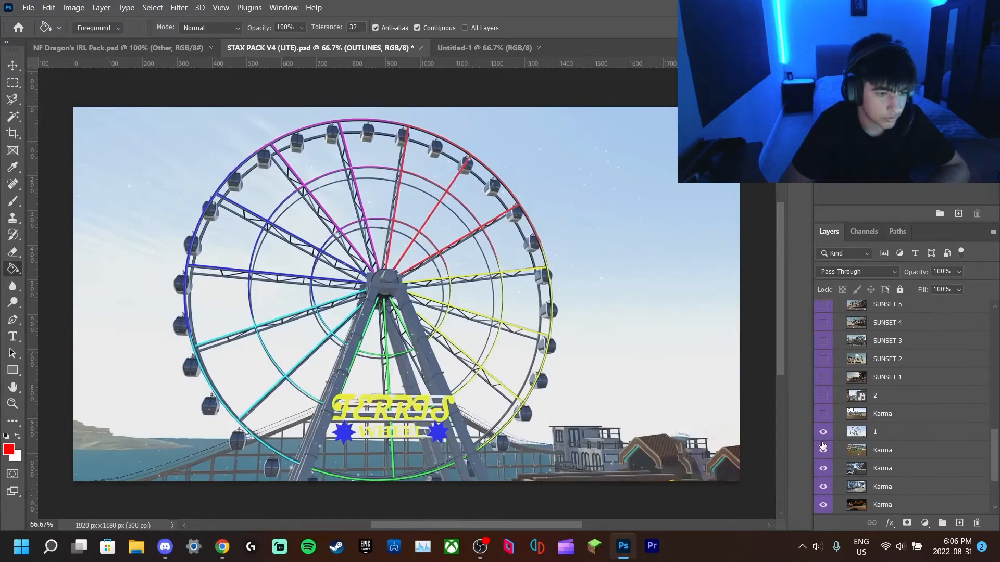
pyautogui.click(823, 437)
pyautogui.click(824, 452)
pyautogui.scroll(-3, 824, 449)
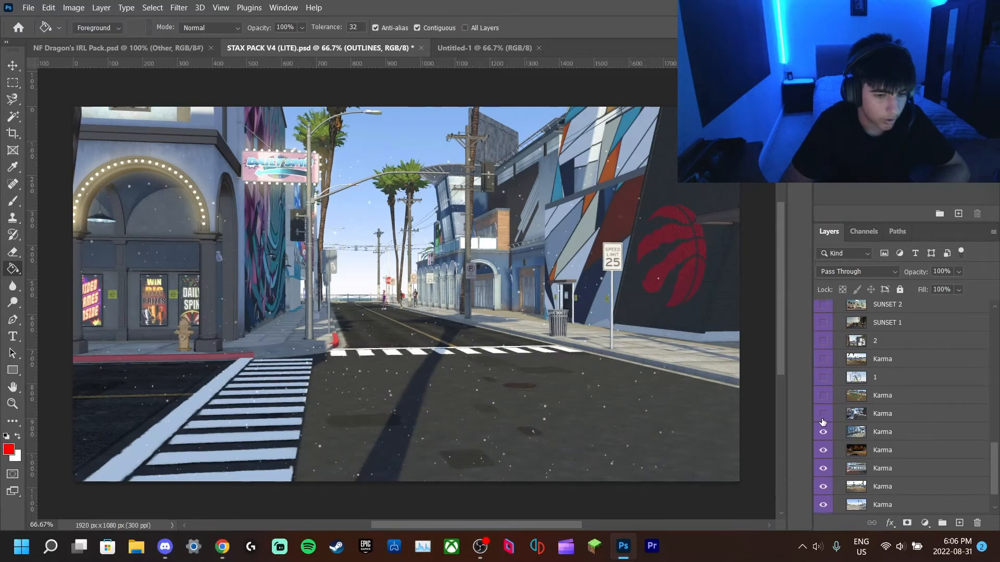
# Step: Hide the lower Karma backgrounds one by one to preview the remaining images in the 2K21 Backgrounds group
pyautogui.click(823, 413)
pyautogui.click(823, 432)
pyautogui.click(823, 449)
pyautogui.scroll(-2, 825, 452)
pyautogui.click(823, 432)
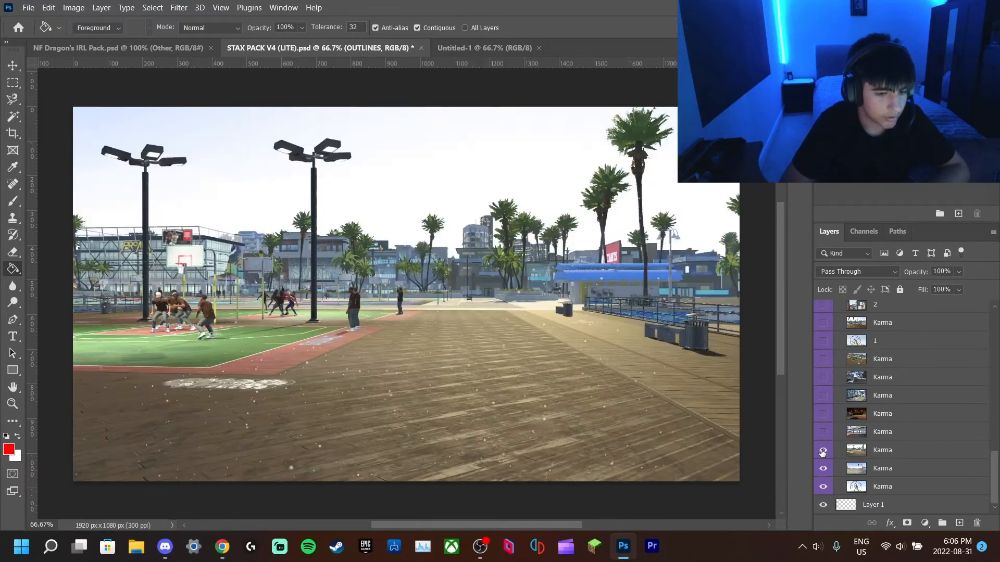
pyautogui.click(823, 450)
pyautogui.click(823, 468)
# Step: Show the hidden backgrounds again from the lower Karma layers up to SUNSET 4, previewing each SUNSET image
pyautogui.moveTo(823, 452); pyautogui.dragTo(825, 379)
pyautogui.scroll(3, 823, 460)
pyautogui.click(823, 449)
pyautogui.scroll(2, 825, 380)
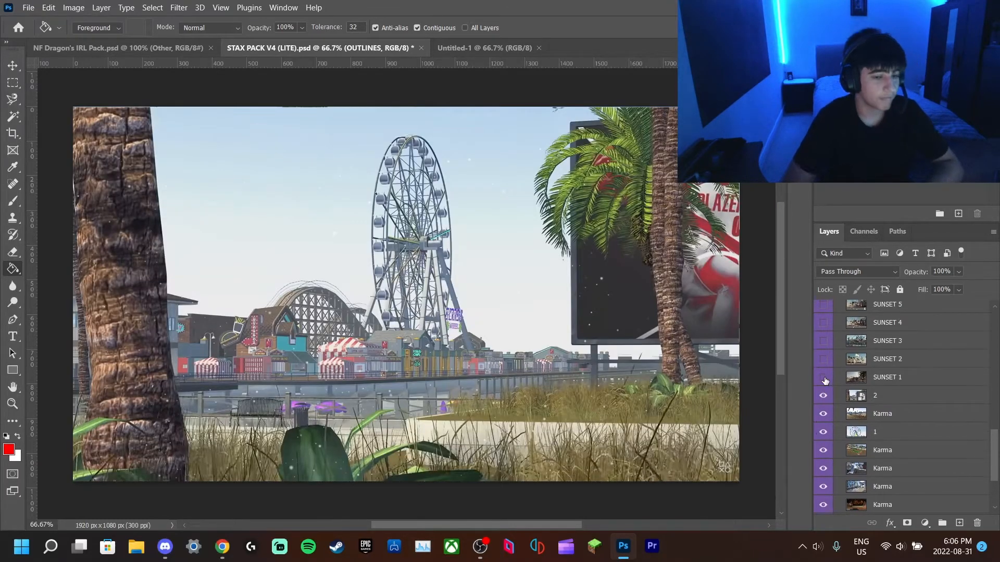
pyautogui.click(822, 381)
pyautogui.click(822, 358)
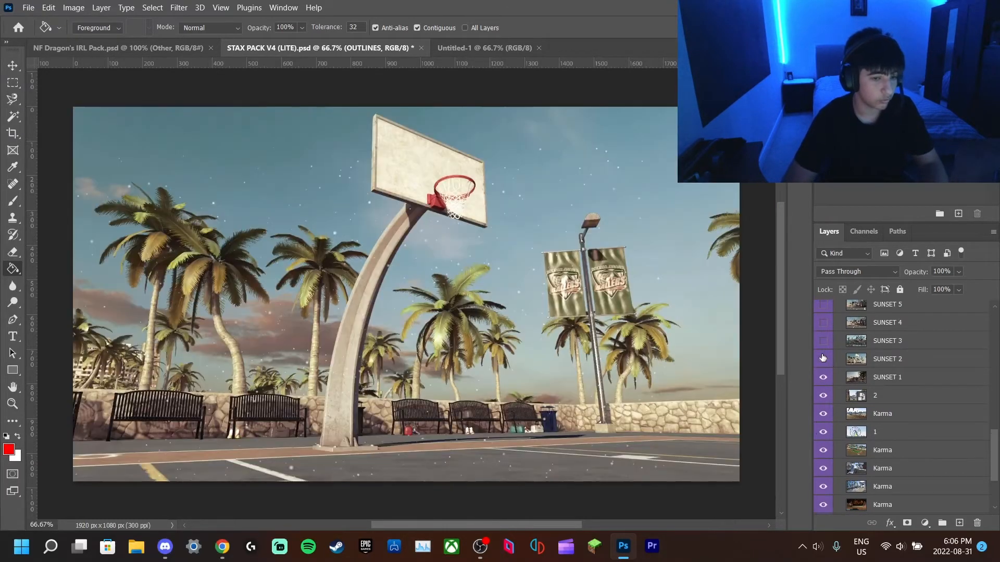
pyautogui.click(822, 341)
pyautogui.click(823, 322)
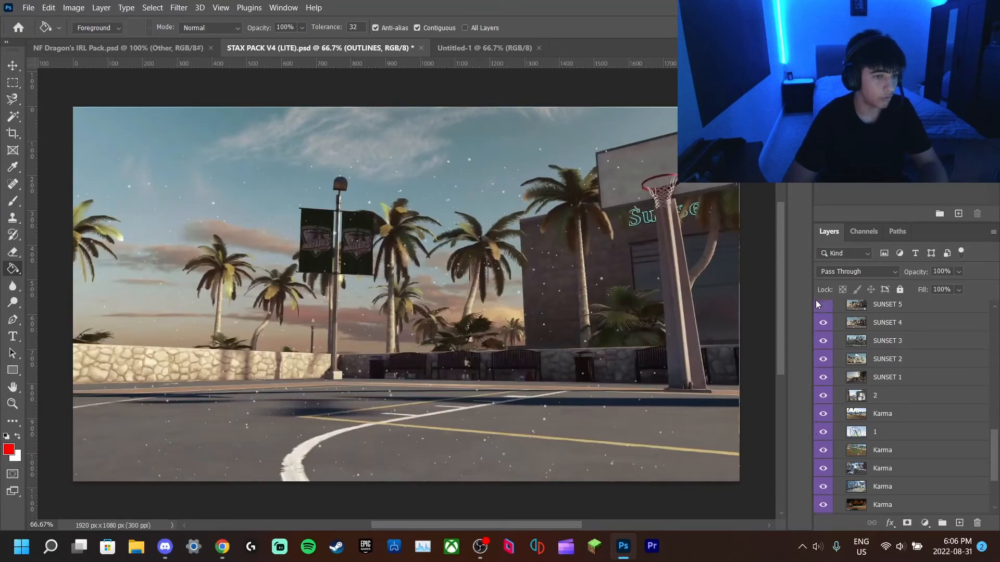
# Step: Toggle the SUNSET 5 and SUNSET 4 backgrounds to compare them, leaving both layers shown
pyautogui.scroll(3, 822, 339)
pyautogui.click(823, 361)
pyautogui.click(824, 376)
pyautogui.click(827, 359)
pyautogui.click(823, 378)
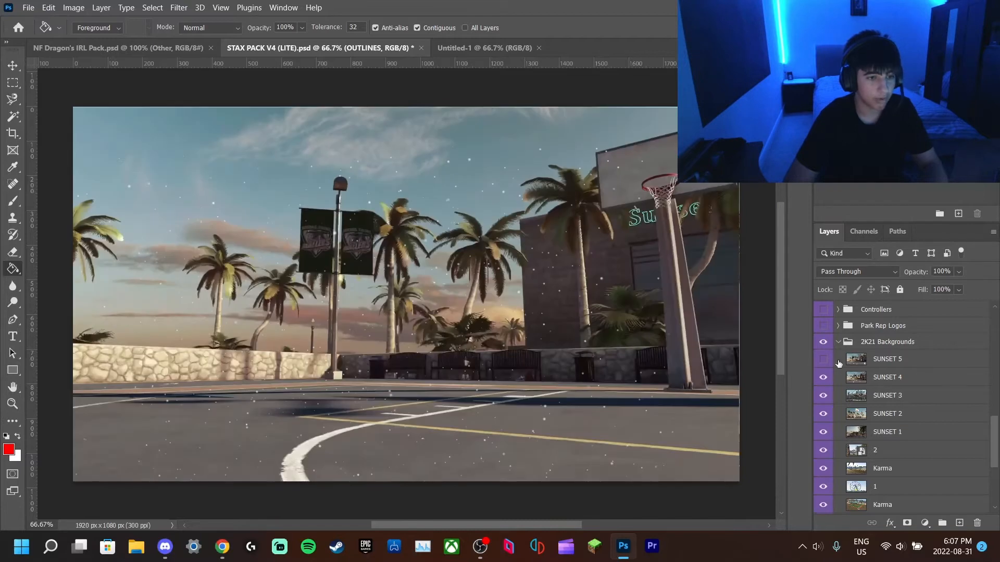
pyautogui.click(827, 359)
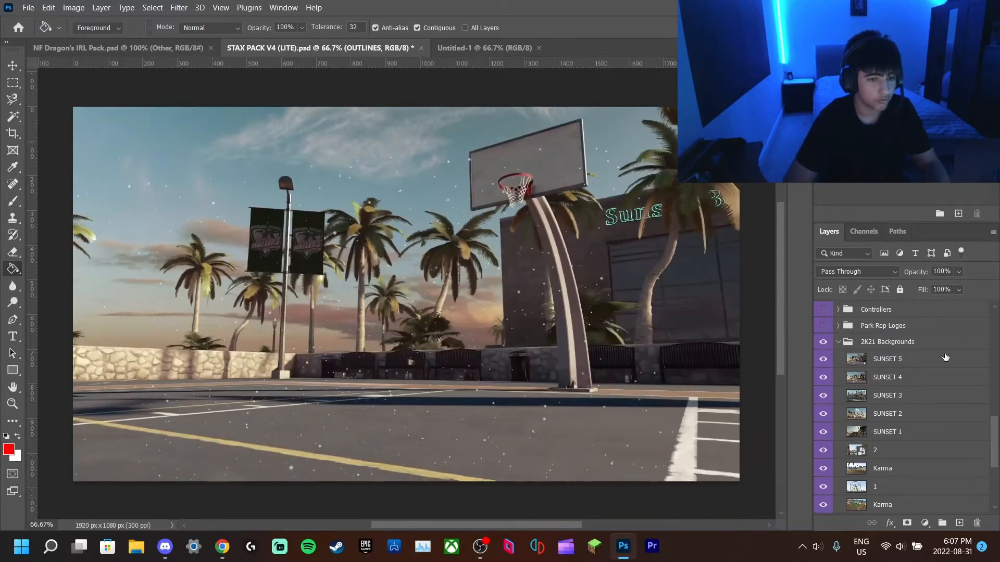
# Step: Copy the SUNSET 5 background layer from the STAX PACK document into Untitled-1 so that it fills the canvas
pyautogui.click(926, 361)
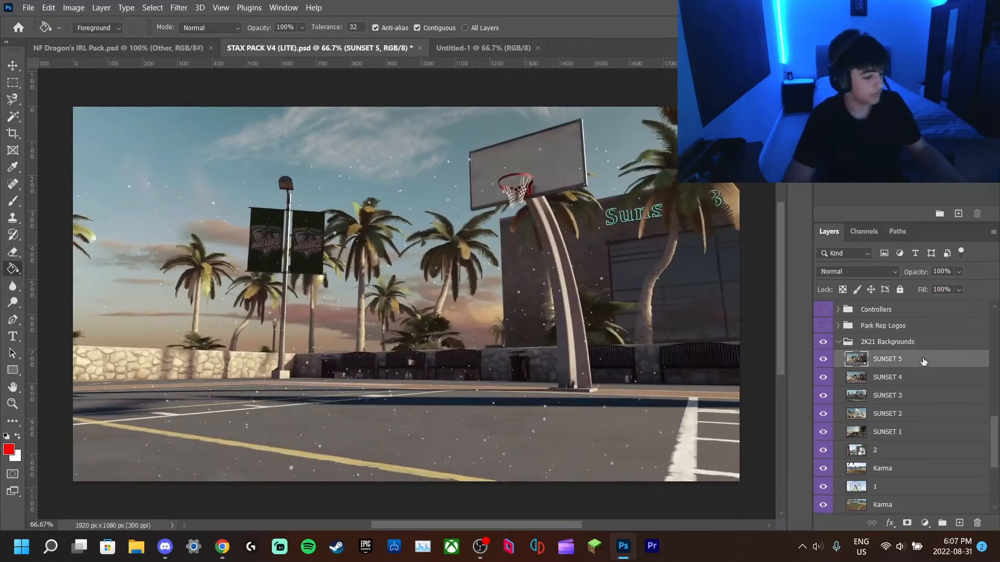
pyautogui.press('capslock')
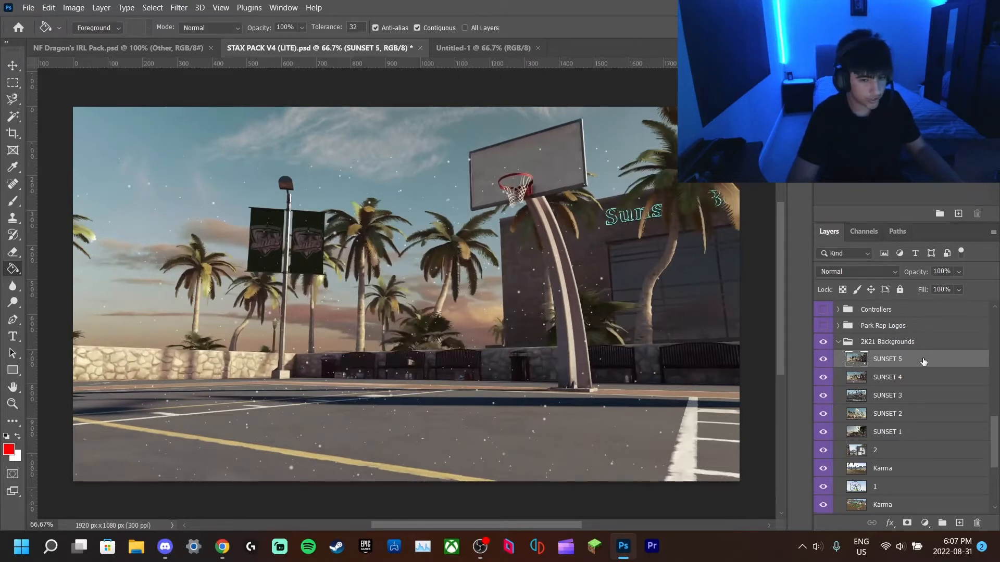
pyautogui.moveTo(459, 48); pyautogui.dragTo(412, 157)
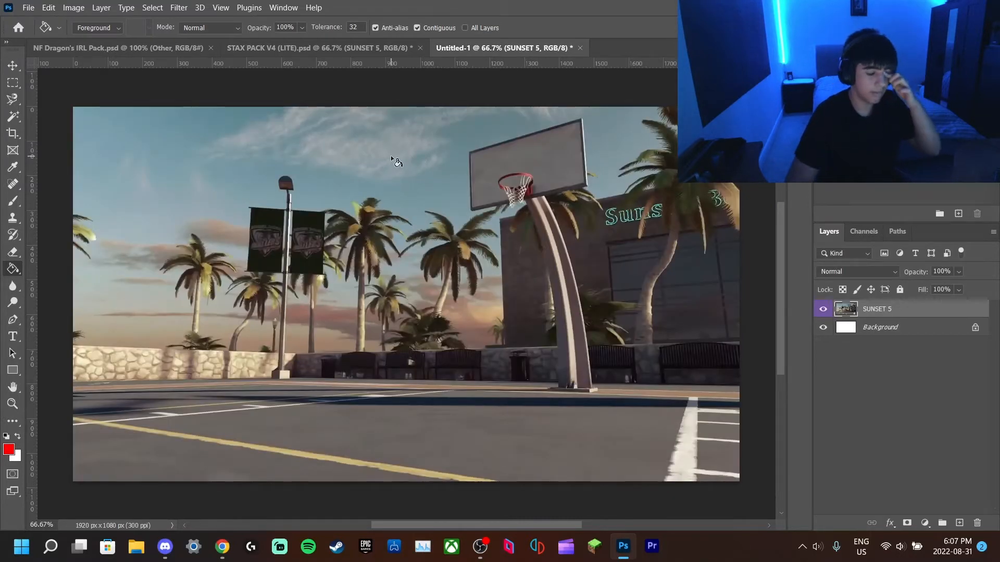
# Step: Lock all attributes of the SUNSET 5 layer and test the lock with the Paint Bucket
pyautogui.click(899, 292)
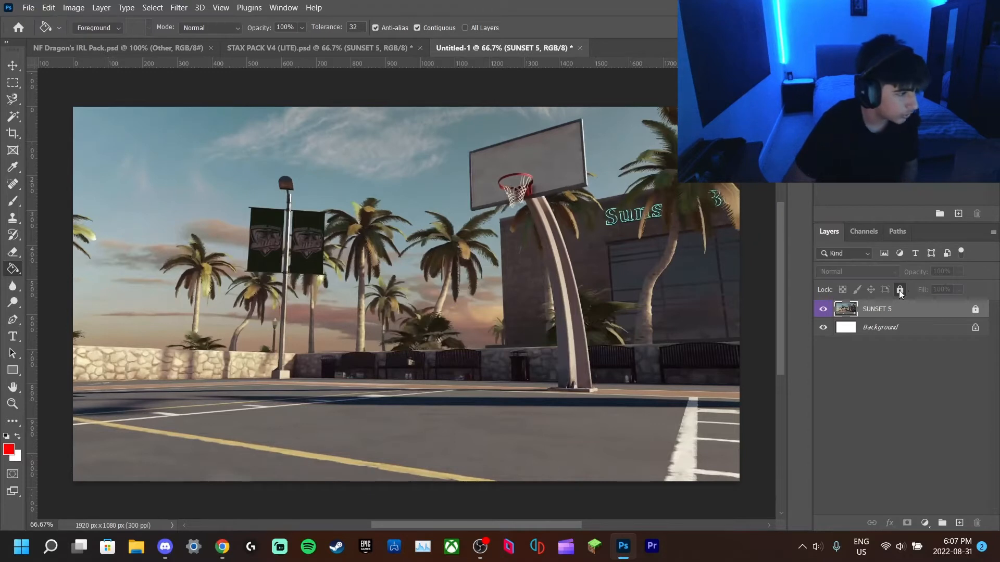
pyautogui.click(510, 259)
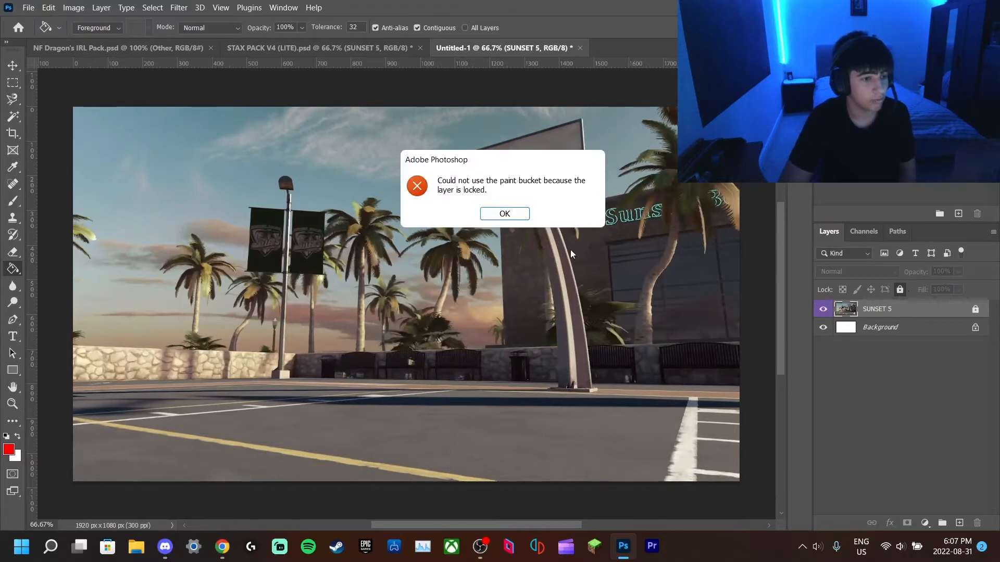
pyautogui.click(497, 217)
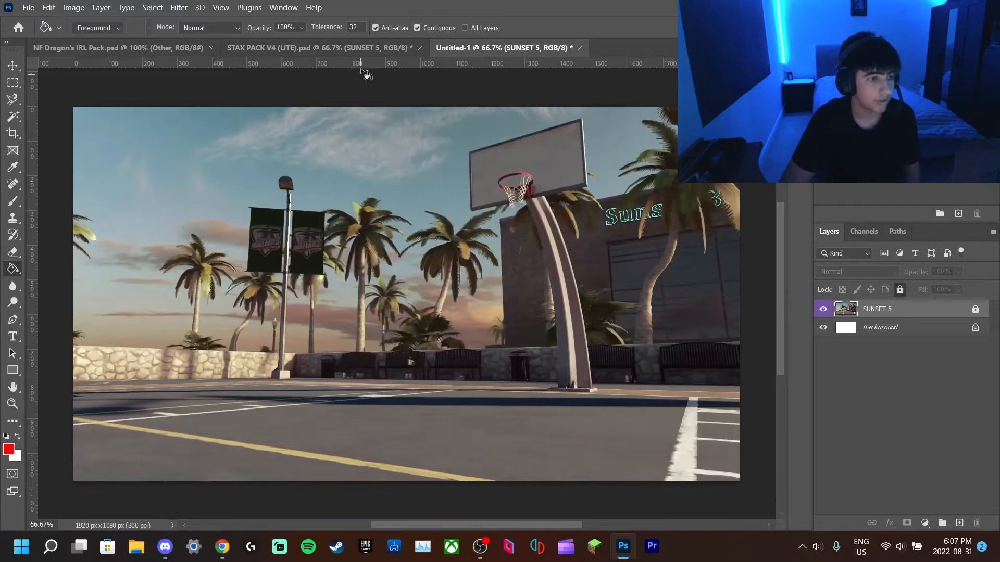
# Step: Check the STAX PACK V4 (LITE).psd document, return to Untitled-1 and open File Explorer
pyautogui.click(353, 51)
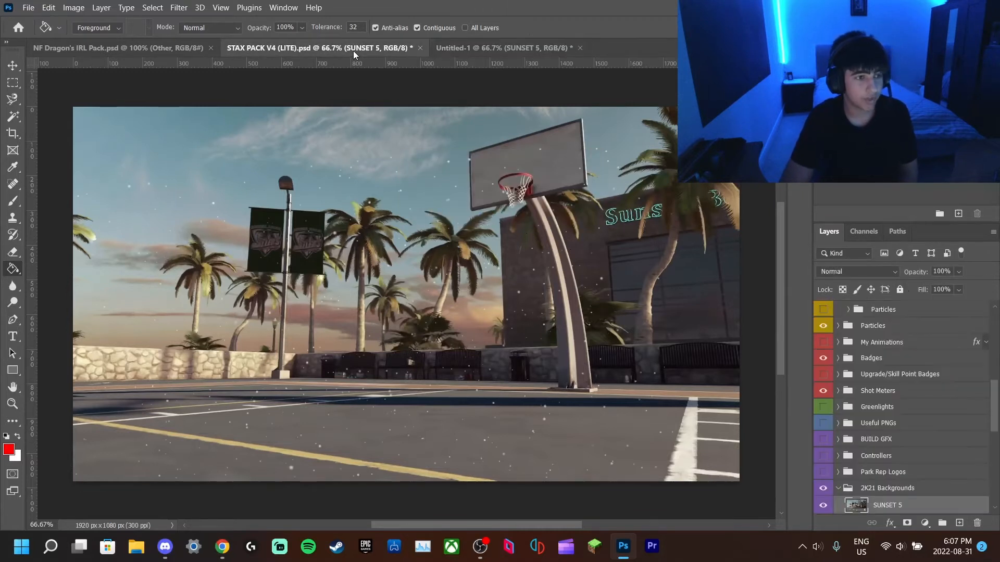
pyautogui.click(455, 51)
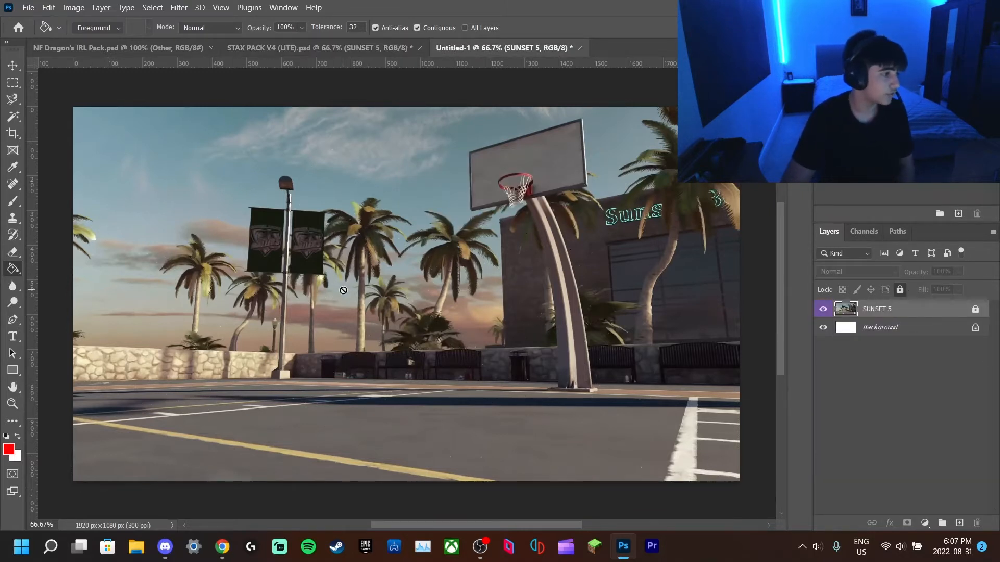
pyautogui.click(131, 550)
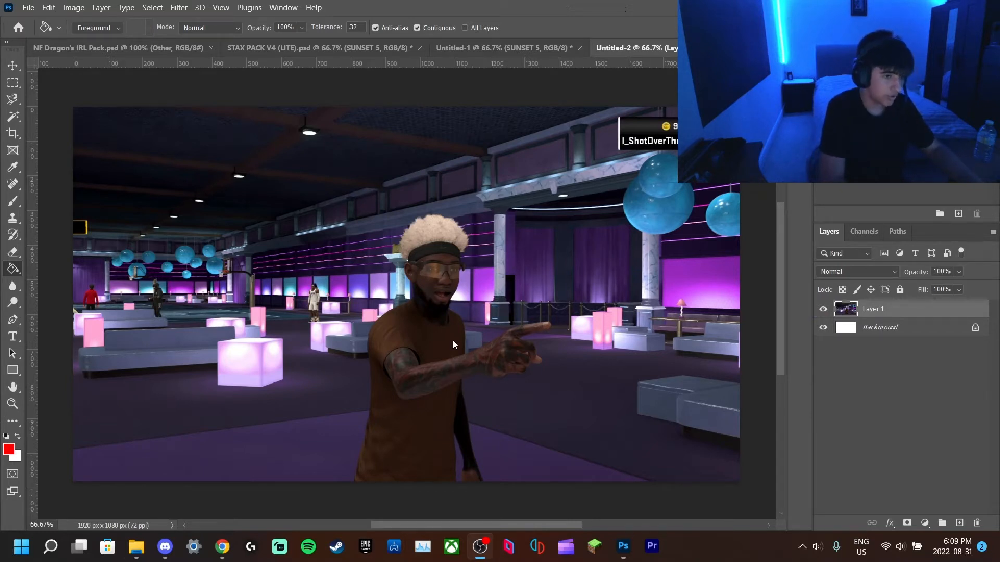
# Step: Start a Pen tool path in Untitled-2 along the lower edge of the player's brown shirt, behind the pointing arm, up to the waist
pyautogui.hotkey('ctrl', '+')
pyautogui.hotkey('ctrl', '+')
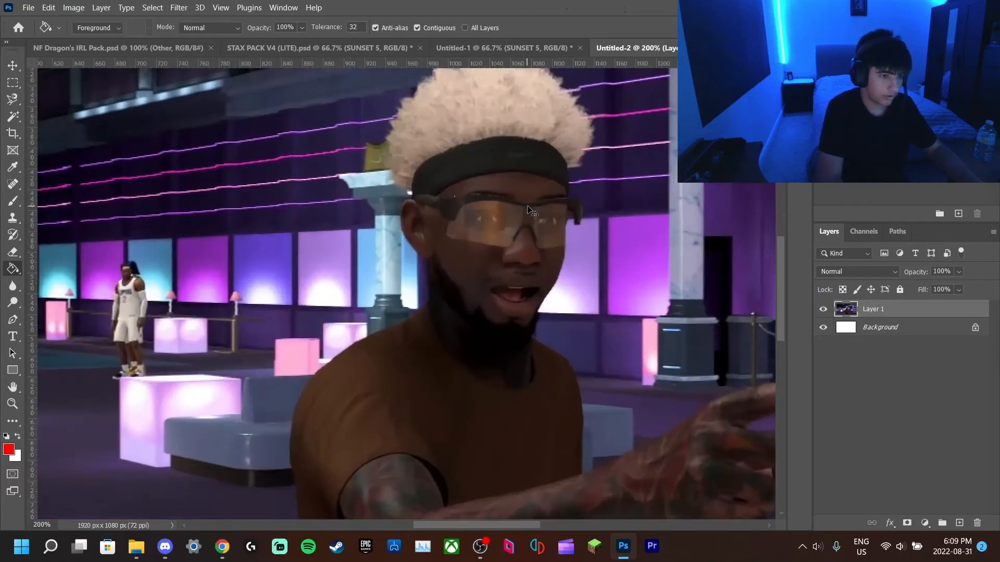
pyautogui.hotkey('ctrl', '+')
pyautogui.hotkey('ctrl', '+')
pyautogui.scroll(-10, 224, 258)
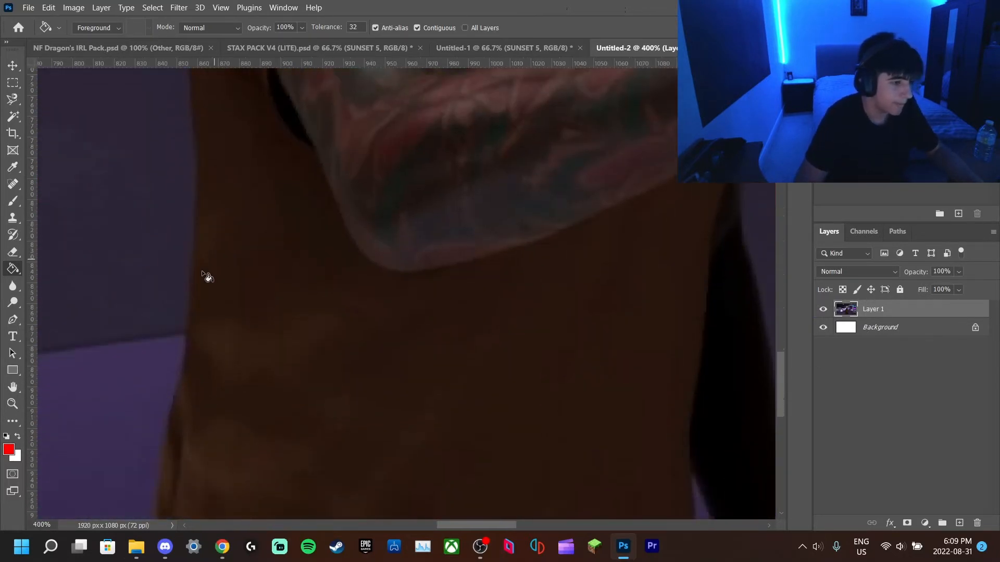
pyautogui.scroll(-5, 149, 305)
pyautogui.moveTo(13, 320); pyautogui.dragTo(145, 318)
pyautogui.click(131, 388)
pyautogui.click(141, 350)
pyautogui.click(152, 287)
pyautogui.click(158, 240)
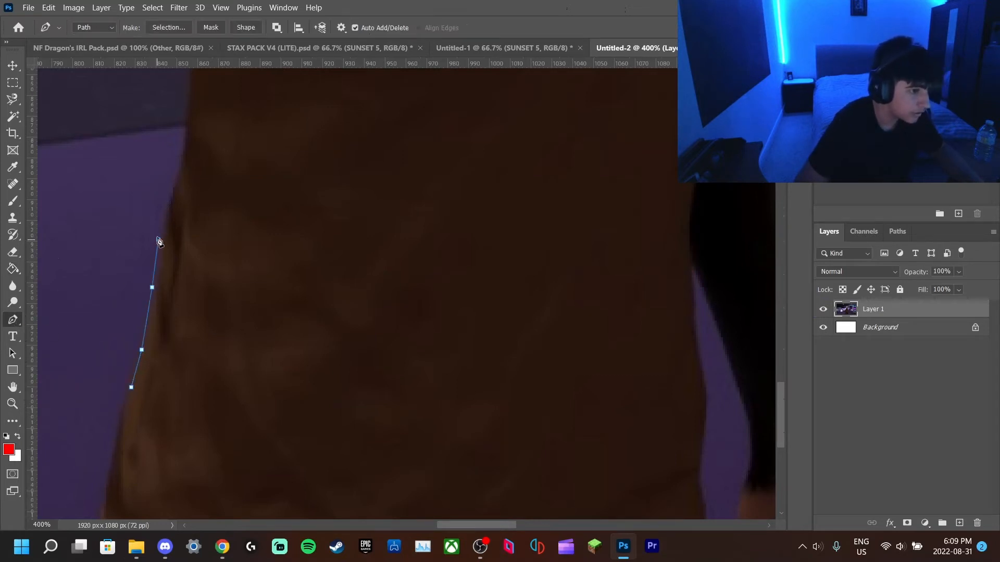
pyautogui.click(173, 177)
pyautogui.click(183, 133)
pyautogui.click(194, 100)
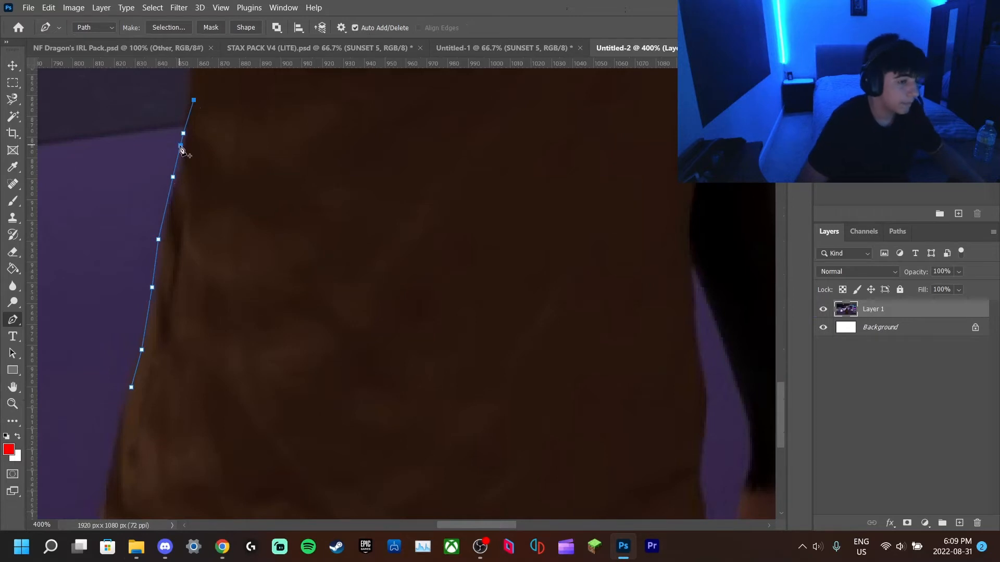
# Step: Examine the whole player screenshot with the started path at the shirt's edge
pyautogui.hotkey('ctrl', '-')
pyautogui.hotkey('ctrl', '-')
pyautogui.hotkey('ctrl', '-')
pyautogui.hotkey('ctrl', '-')
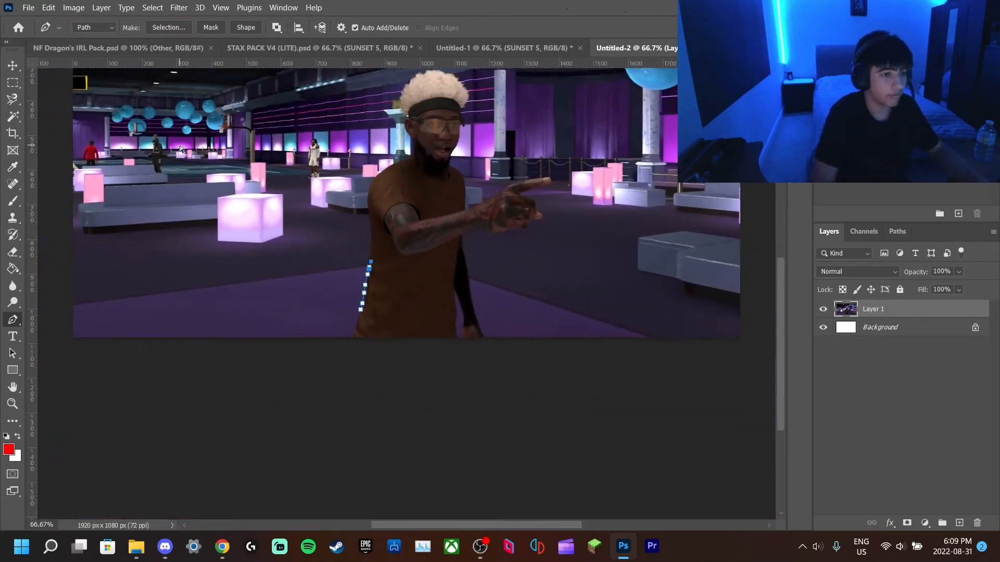
pyautogui.hscroll(-2, 411, 191)
pyautogui.hscroll(1, 411, 191)
pyautogui.scroll(1, 485, 198)
pyautogui.scroll(3, 485, 201)
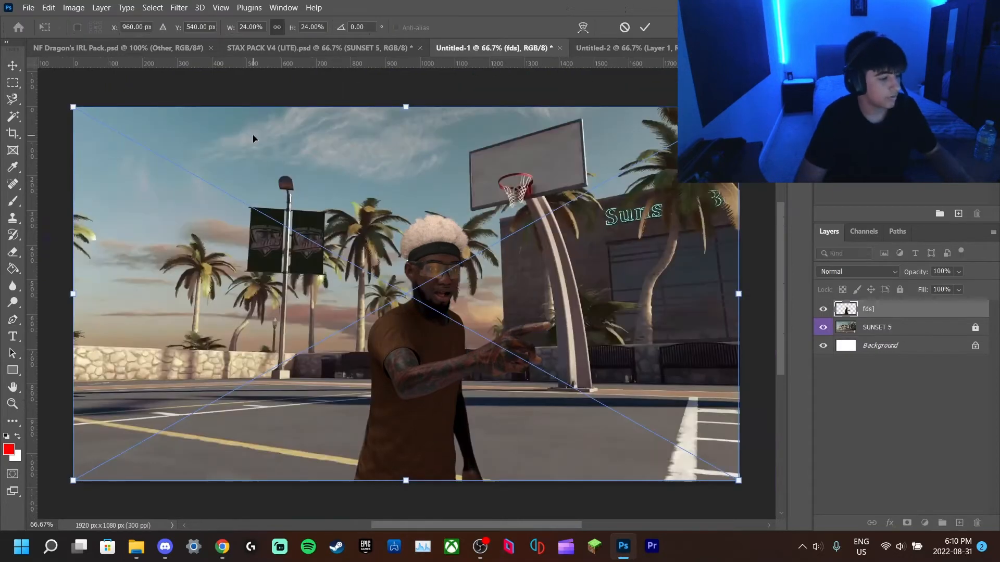
# Step: Place the cut-out player fds] in Untitled-1 and move it to the left side of the basketball court
pyautogui.press('Return')
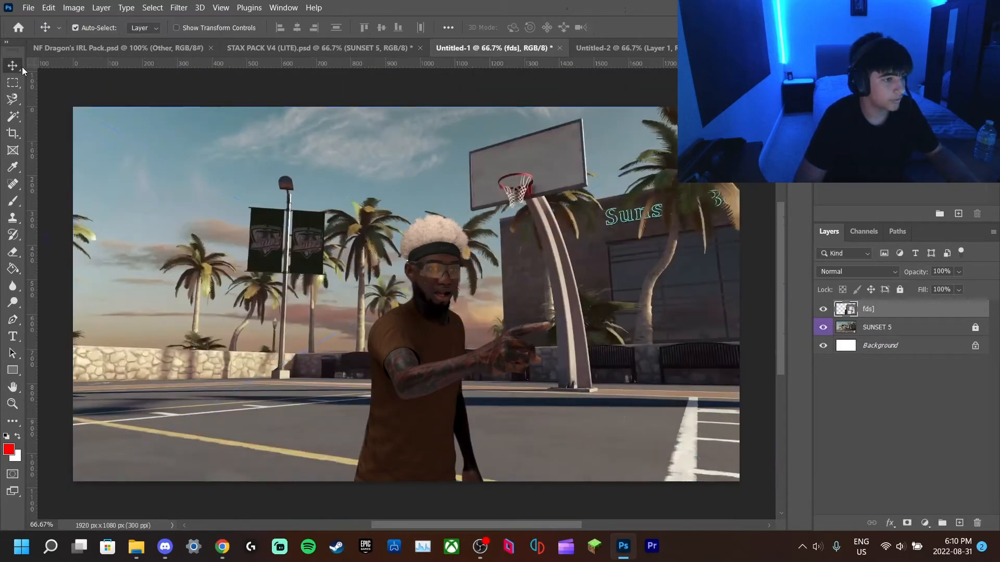
pyautogui.moveTo(426, 333); pyautogui.dragTo(183, 333)
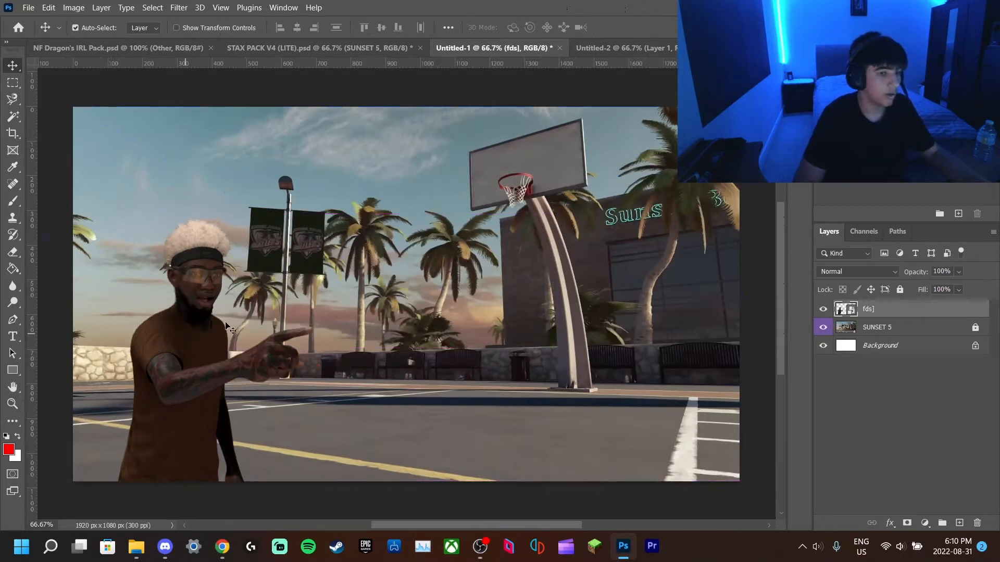
# Step: Return to Untitled-2 and continue the Pen tool path from the waist over the shoulder and around the player's head to the other shoulder
pyautogui.click(615, 48)
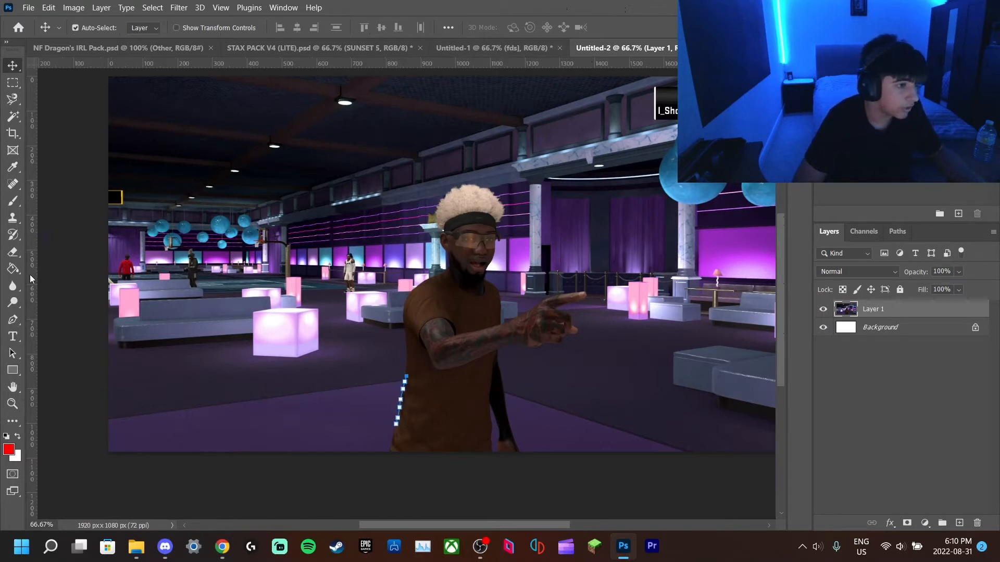
pyautogui.click(12, 319)
pyautogui.rightClick(12, 319)
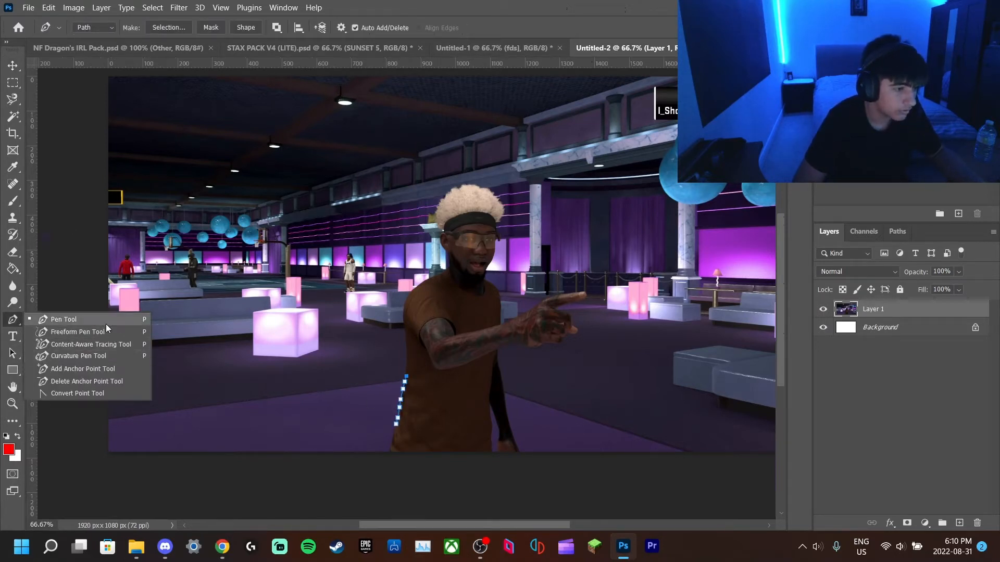
pyautogui.click(105, 323)
pyautogui.click(406, 350)
pyautogui.click(416, 295)
pyautogui.click(444, 265)
pyautogui.click(447, 216)
pyautogui.click(439, 192)
pyautogui.click(485, 186)
pyautogui.click(501, 210)
pyautogui.click(497, 242)
pyautogui.click(491, 277)
pyautogui.click(499, 297)
# Step: Continue the path along the top of the pointing arm, around the hand and back beneath the forearm
pyautogui.click(515, 310)
pyautogui.click(522, 307)
pyautogui.click(558, 278)
pyautogui.click(577, 288)
pyautogui.click(607, 288)
pyautogui.click(585, 354)
pyautogui.click(533, 375)
pyautogui.click(523, 374)
# Step: Trace down past the player's lowered arm and along the image's bottom edge, closing the path at its starting point
pyautogui.click(515, 383)
pyautogui.click(526, 428)
pyautogui.click(520, 462)
pyautogui.click(463, 456)
pyautogui.click(396, 456)
pyautogui.click(378, 452)
pyautogui.click(396, 424)
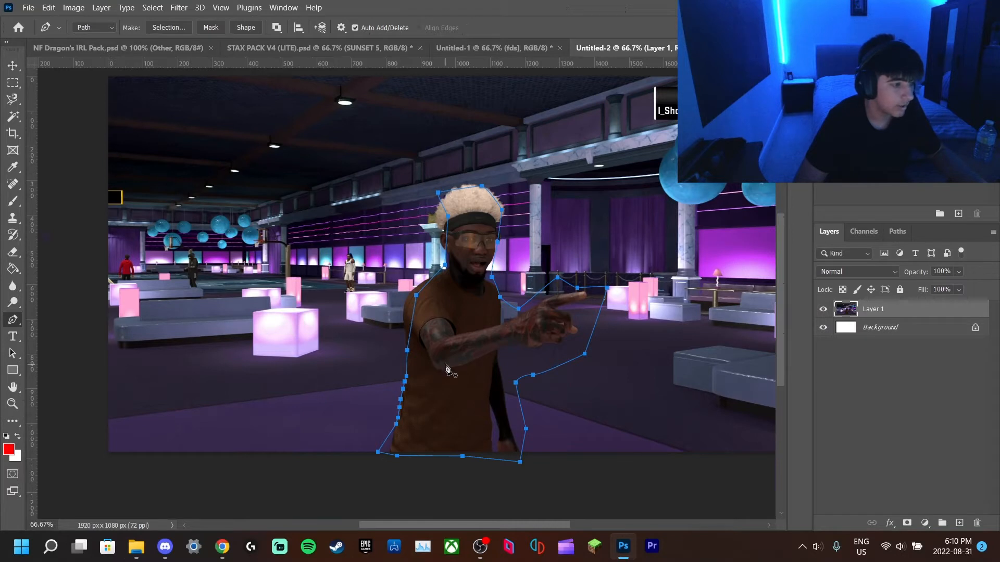
# Step: Turn the closed path around the player into an anti-aliased new selection with a feather radius of 0 pixels
pyautogui.hotkey('ctrl', 'Return')
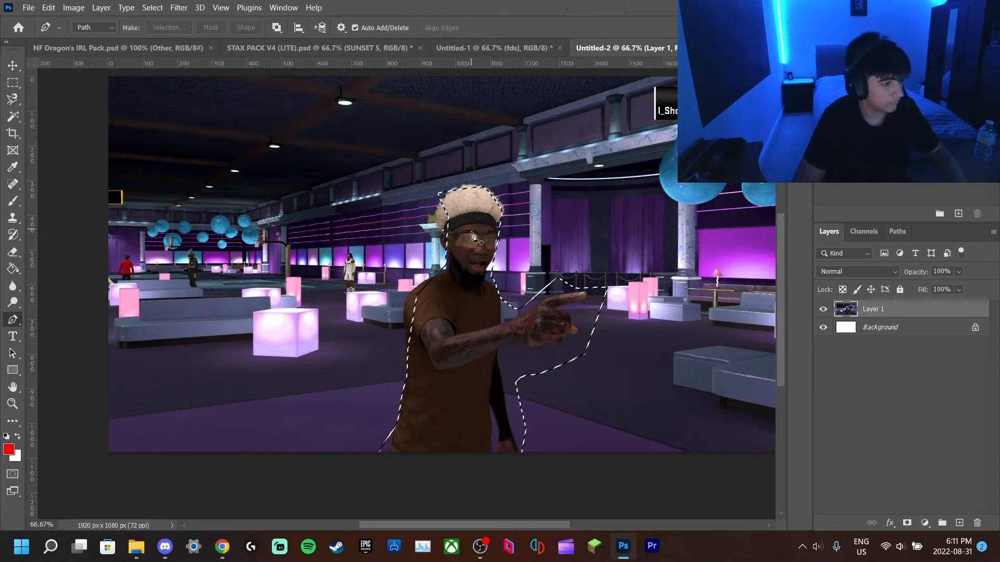
pyautogui.rightClick(458, 311)
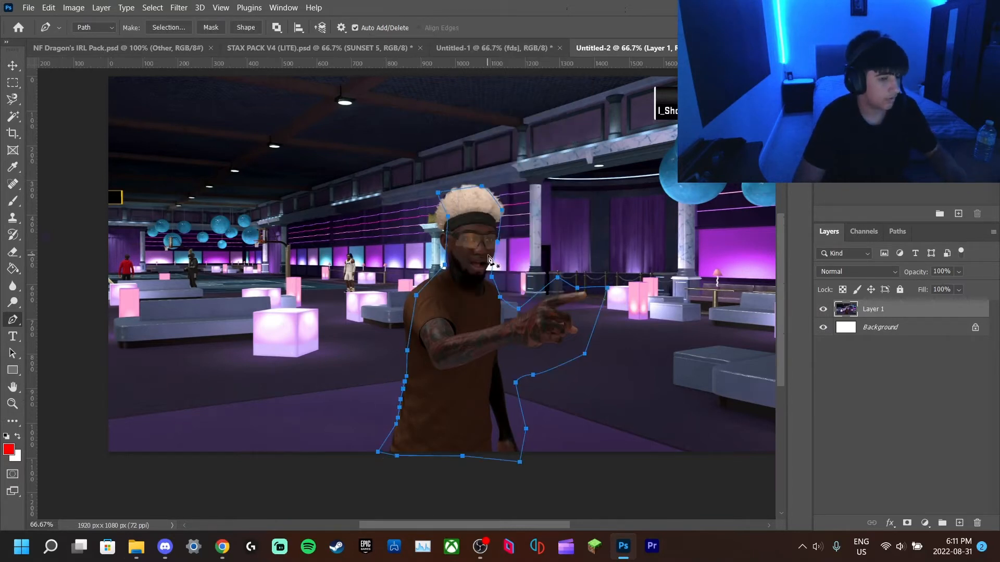
pyautogui.rightClick(475, 266)
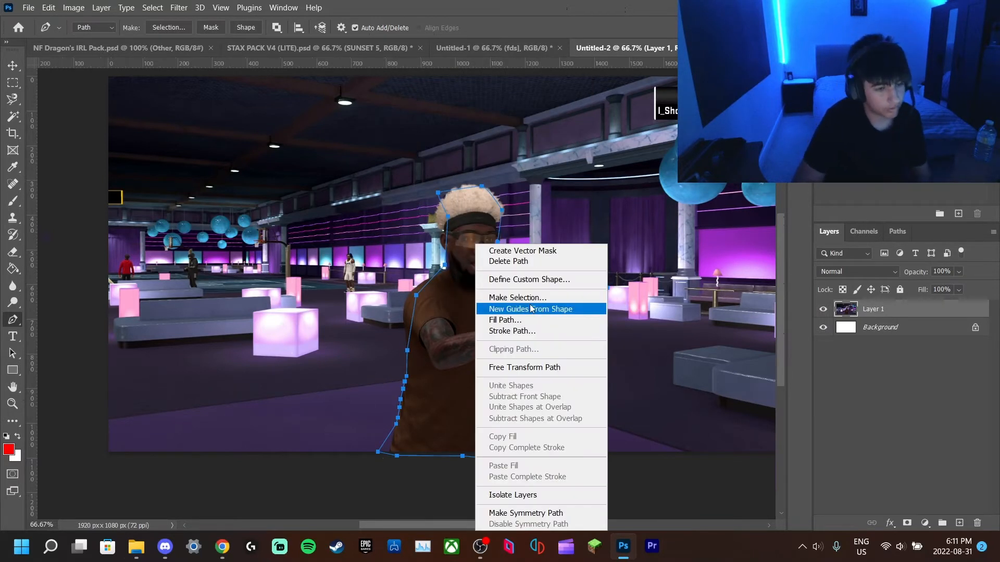
pyautogui.click(520, 298)
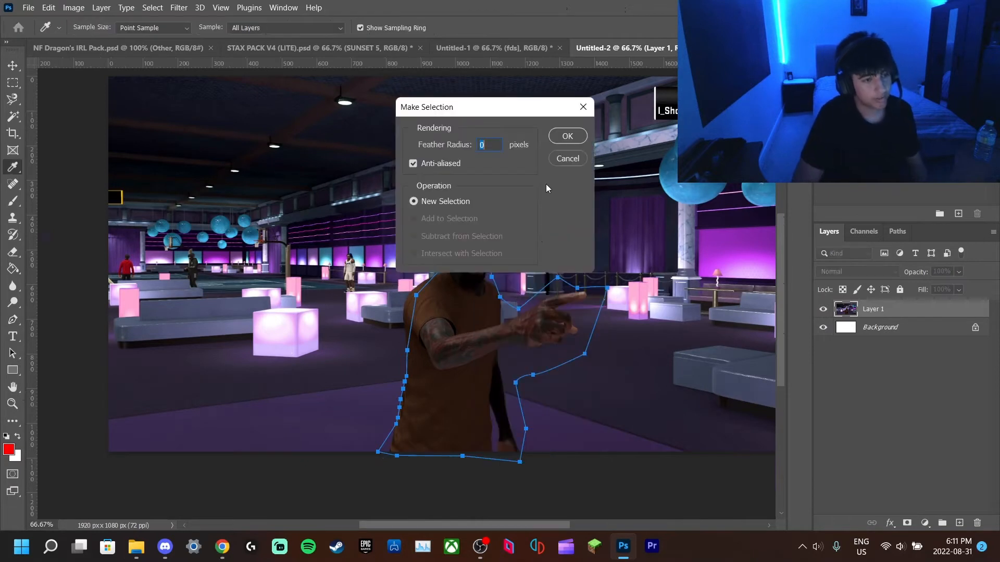
pyautogui.click(566, 136)
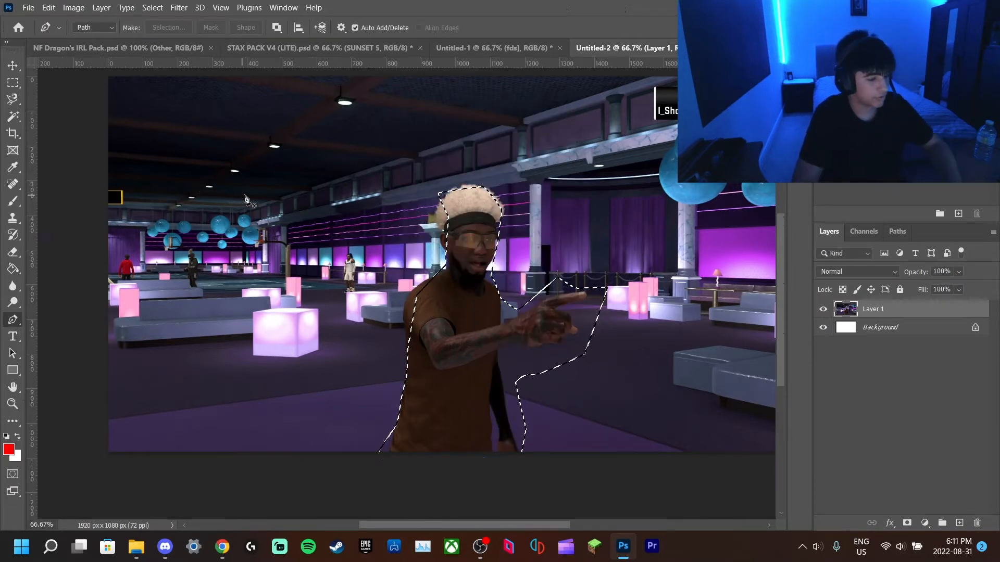
# Step: Switch to Untitled-1 with the Move tool and shift the player layer fds] further left on the court
pyautogui.click(13, 65)
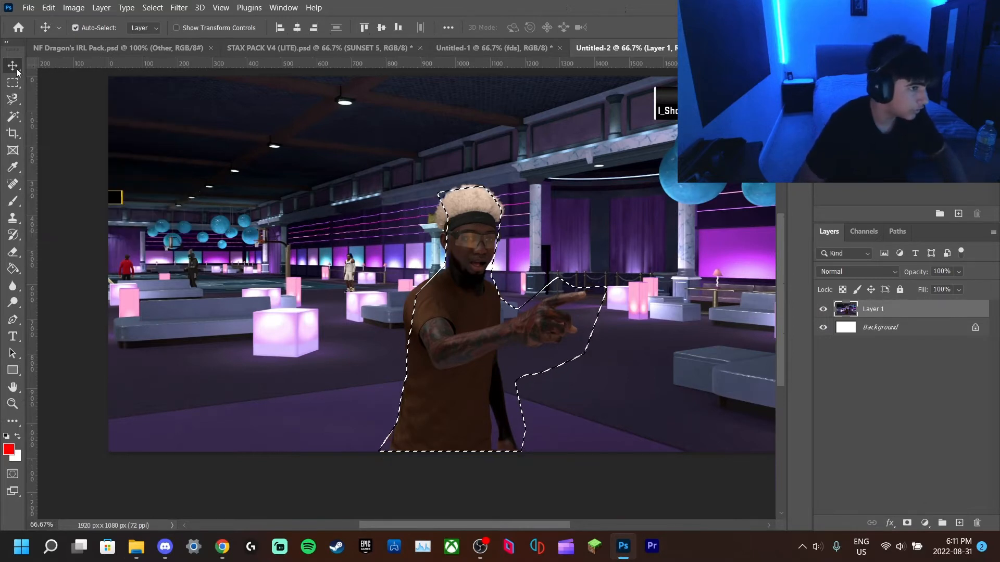
pyautogui.moveTo(412, 339); pyautogui.dragTo(493, 54)
pyautogui.hscroll(2, 631, 237)
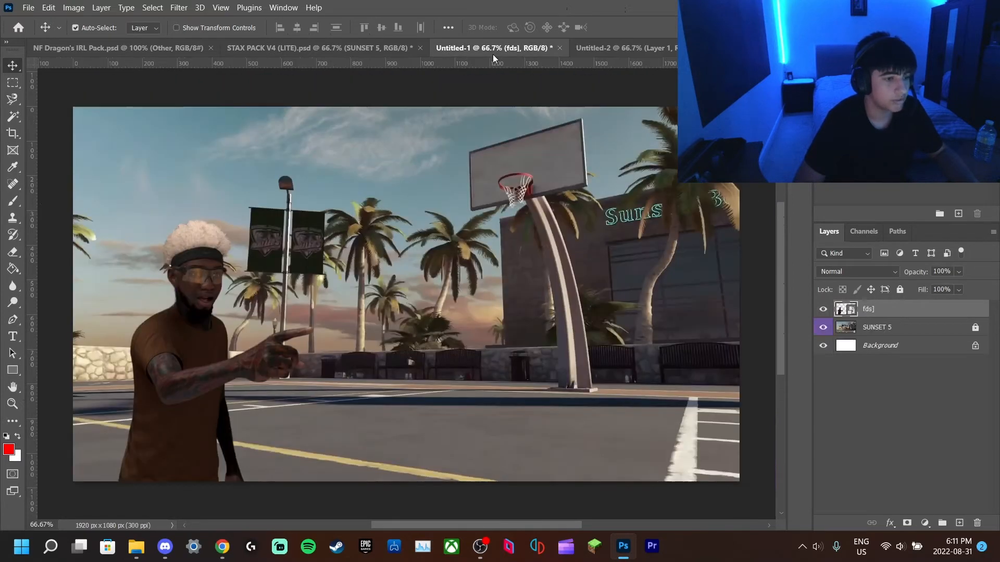
pyautogui.moveTo(96, 291); pyautogui.dragTo(178, 282)
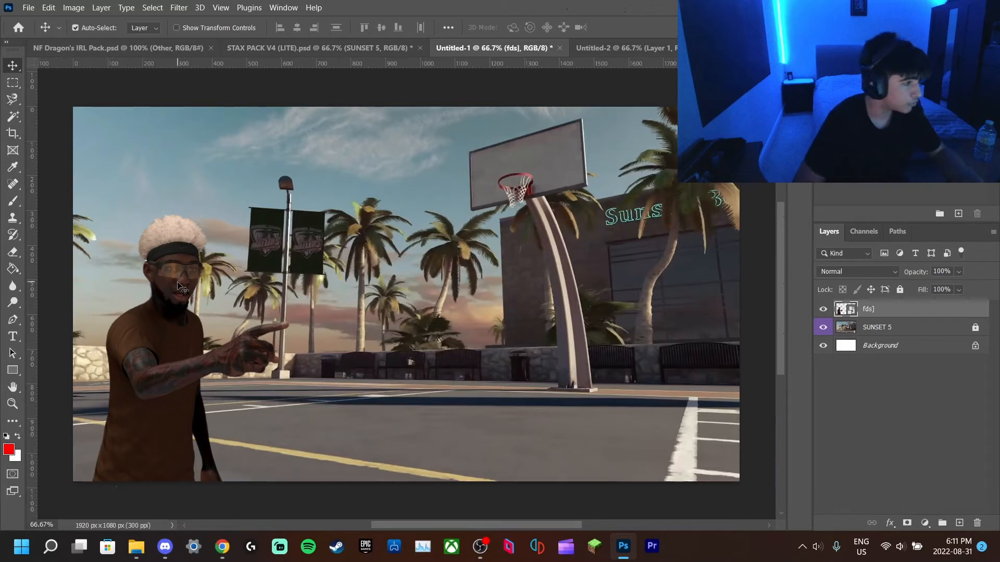
# Step: Start a free transform on the player layer fds] and enlarge it proportionally to about 31.24%
pyautogui.hotkey('ctrl', 't')
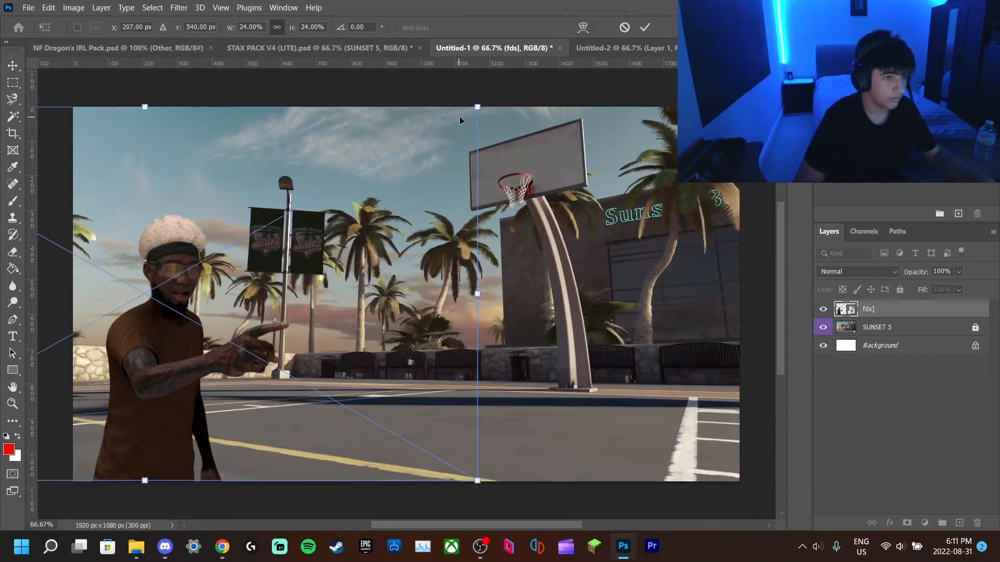
pyautogui.moveTo(477, 106); pyautogui.dragTo(483, 217)
pyautogui.hscroll(4, 481, 223)
pyautogui.hscroll(-5, 468, 223)
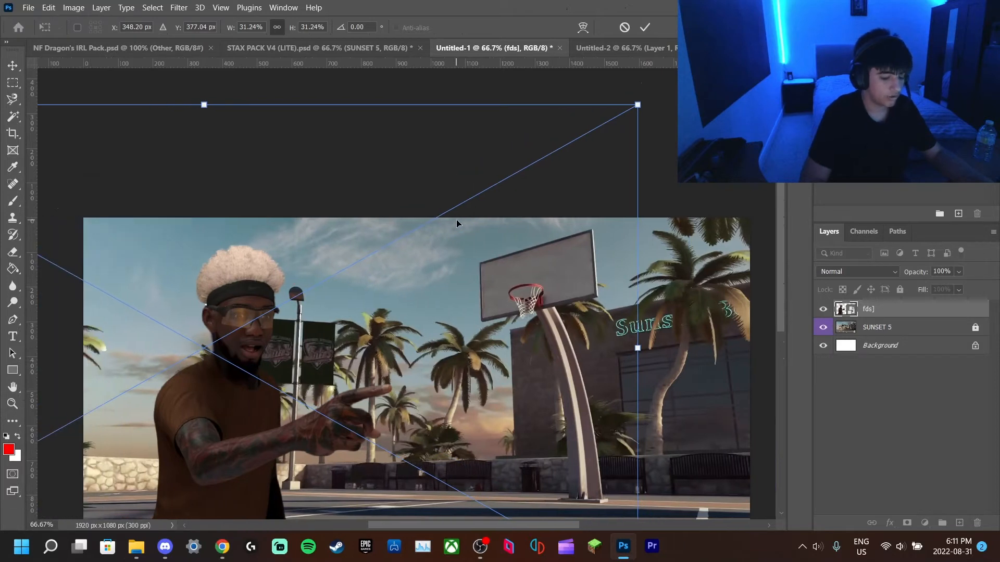
# Step: Enlarge the player further to about 33.24%, set him against the canvas's lower edge on the left side, and lock the fds] layer
pyautogui.scroll(-5, 454, 219)
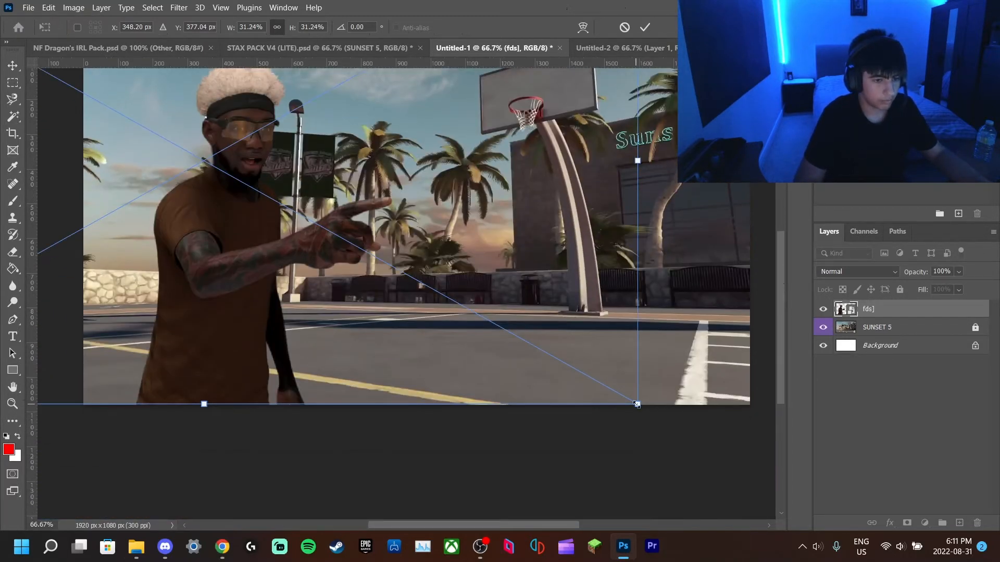
pyautogui.moveTo(637, 404); pyautogui.dragTo(660, 404)
pyautogui.scroll(2, 405, 304)
pyautogui.moveTo(405, 303); pyautogui.dragTo(390, 303)
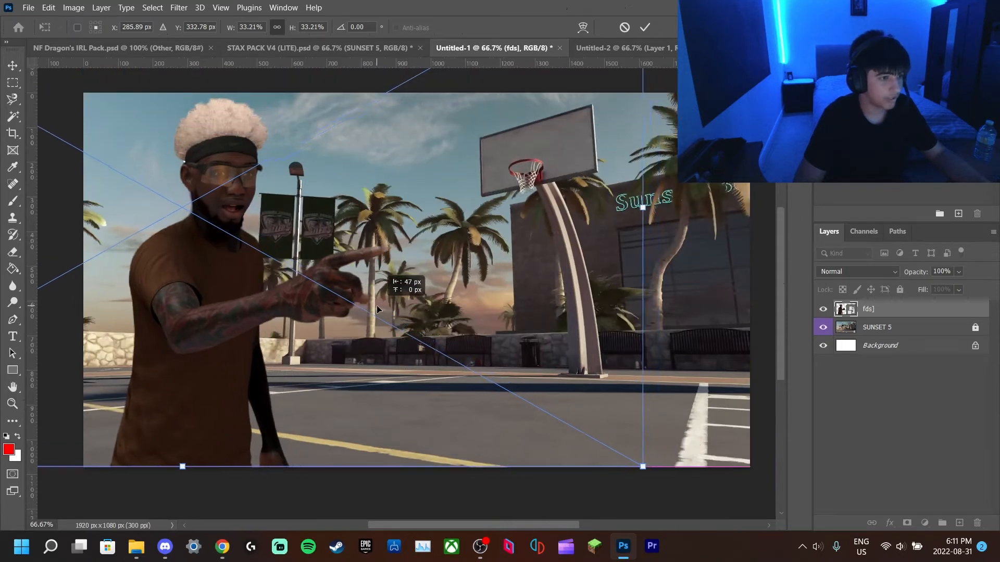
pyautogui.moveTo(645, 472); pyautogui.dragTo(647, 468)
pyautogui.moveTo(611, 410); pyautogui.dragTo(608, 408)
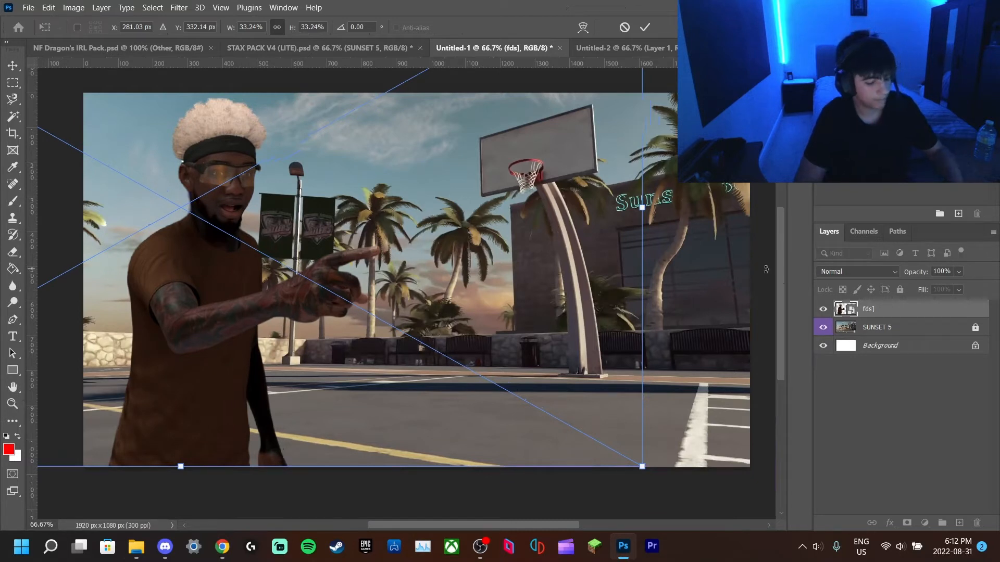
pyautogui.press('Return')
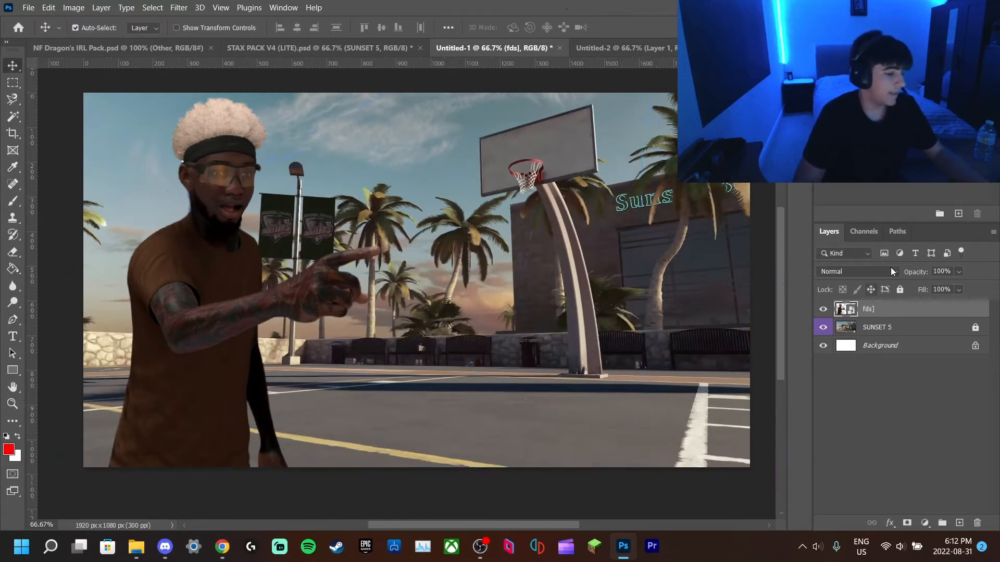
pyautogui.click(900, 290)
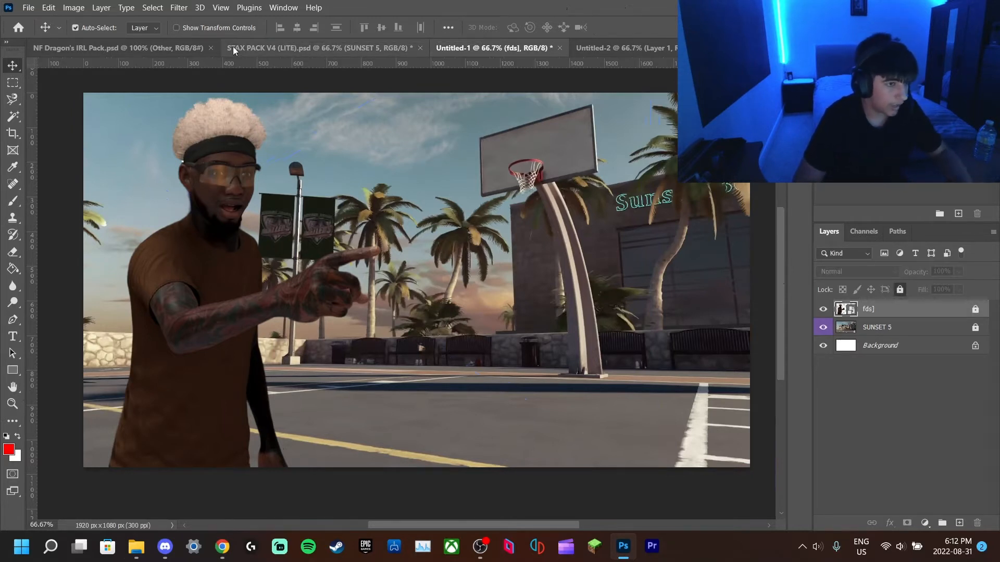
# Step: Switch to NF Dragon's IRL Pack.psd and locate the Recording Symbols group inside Effects V2
pyautogui.click(157, 47)
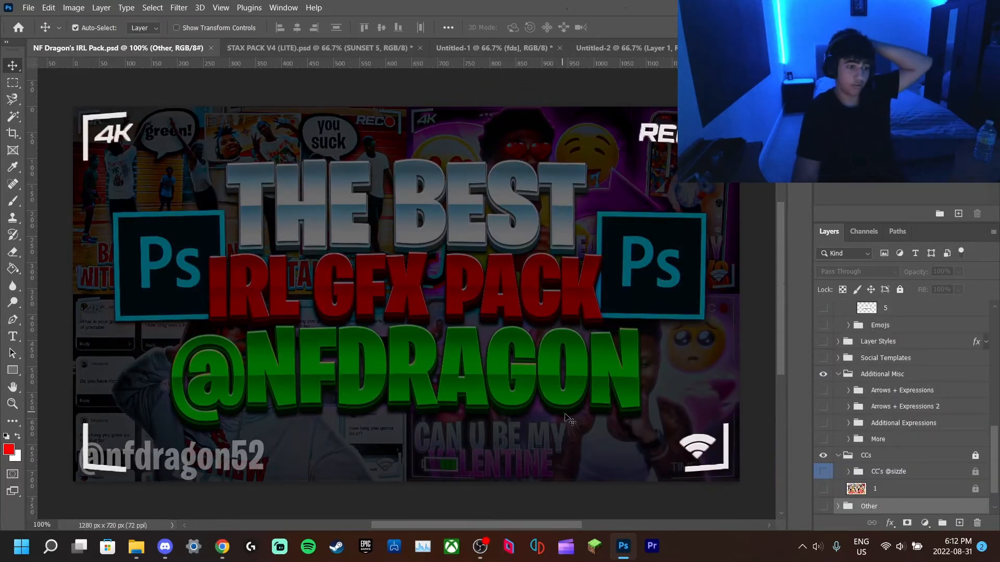
pyautogui.click(703, 118)
pyautogui.scroll(3, 941, 357)
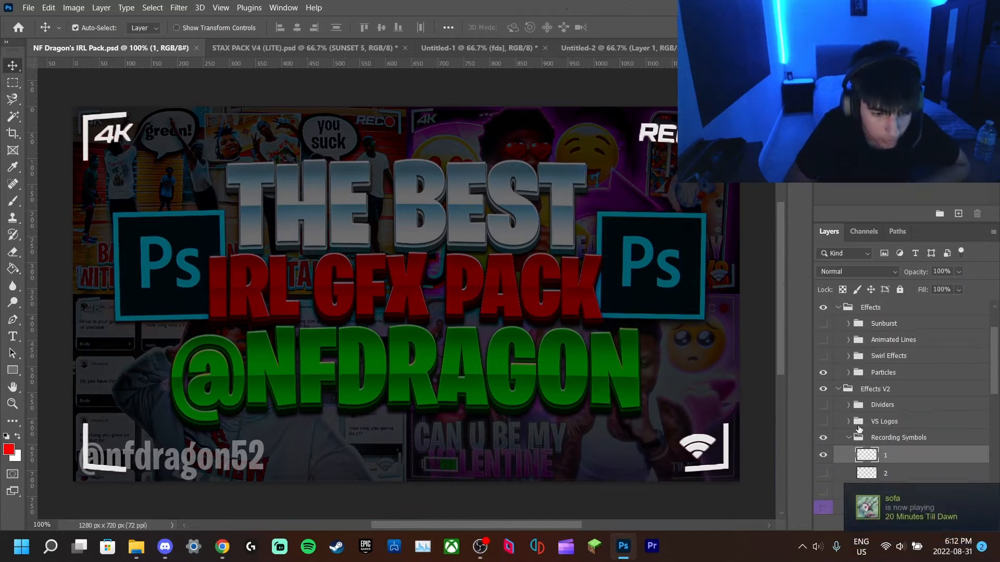
pyautogui.scroll(1, 854, 411)
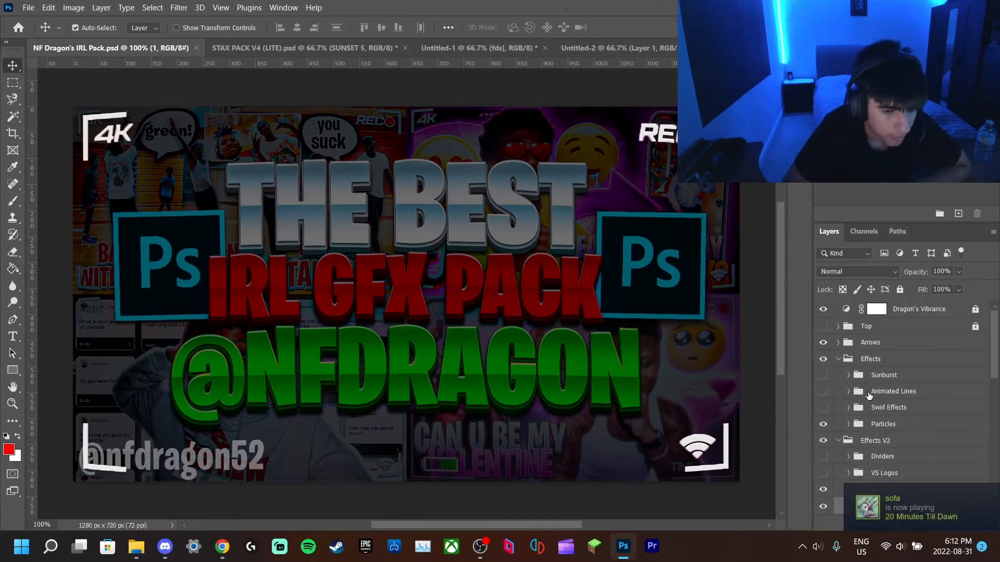
pyautogui.click(843, 409)
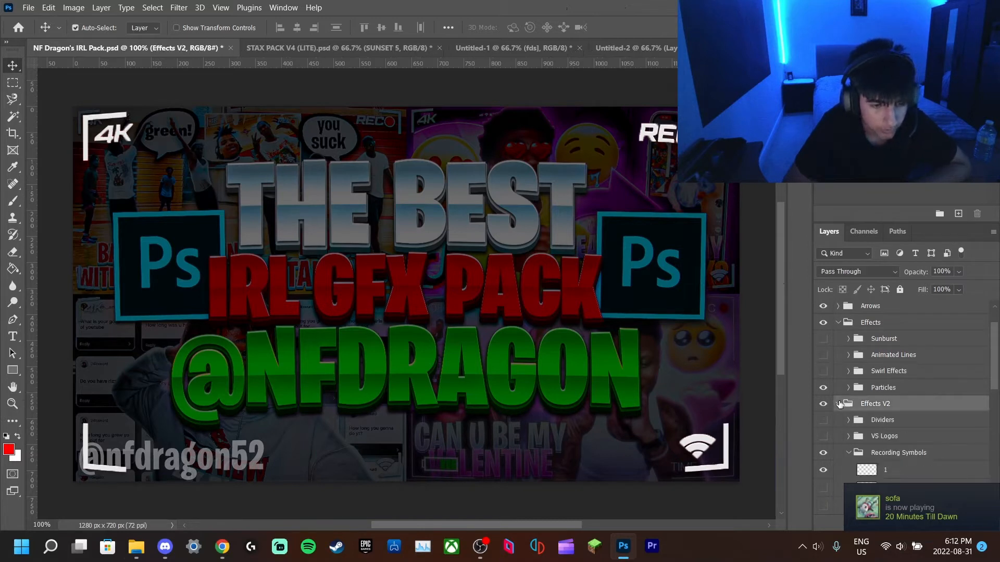
pyautogui.scroll(-3, 841, 401)
pyautogui.scroll(-3, 841, 396)
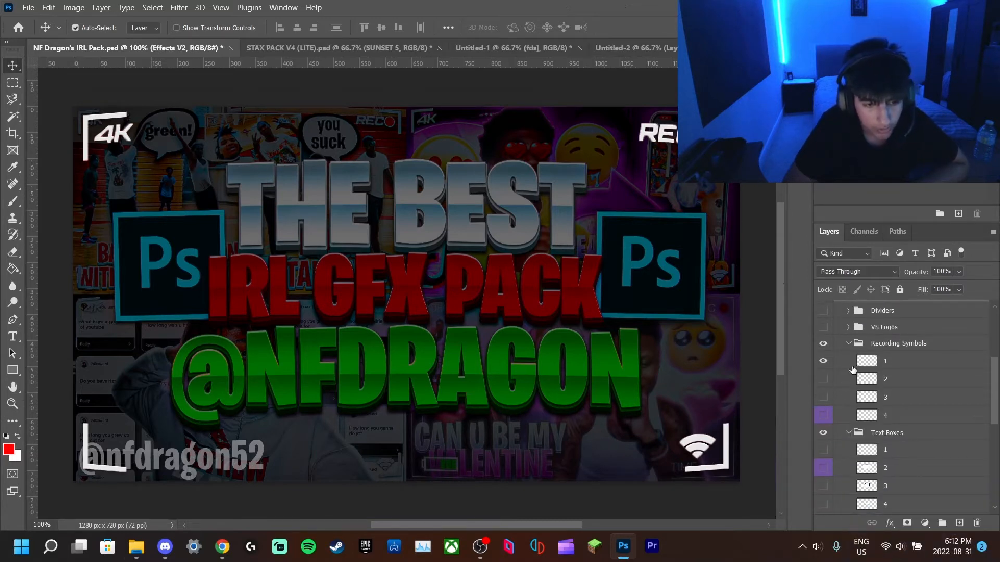
# Step: Preview the overlays in the Recording Symbols group one at a time and leave overlay 1 hidden
pyautogui.click(823, 362)
pyautogui.click(823, 362)
pyautogui.click(824, 379)
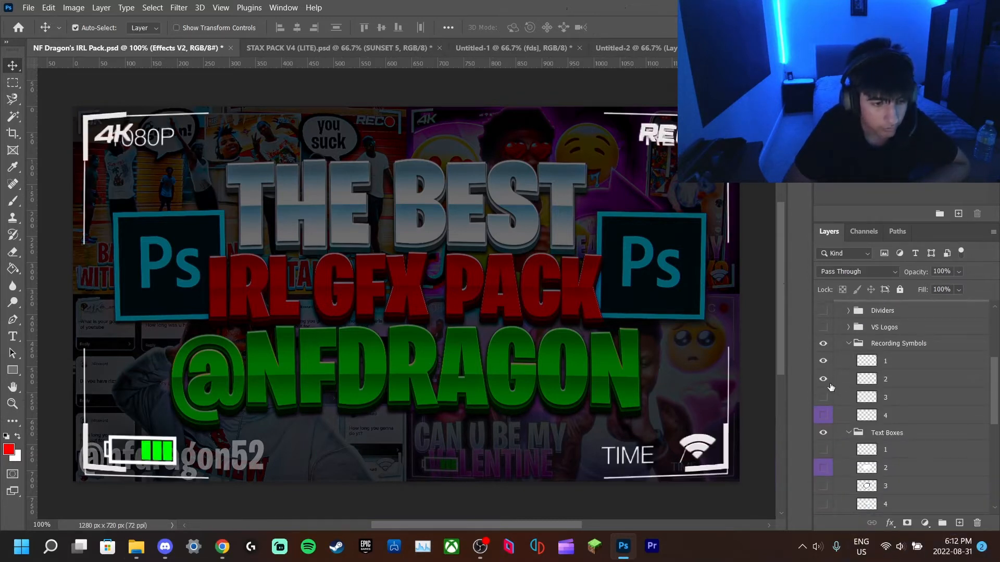
pyautogui.click(824, 379)
pyautogui.click(824, 397)
pyautogui.click(823, 397)
pyautogui.scroll(-3, 824, 411)
pyautogui.click(823, 413)
pyautogui.click(823, 411)
pyautogui.click(823, 394)
pyautogui.click(823, 394)
pyautogui.scroll(5, 827, 370)
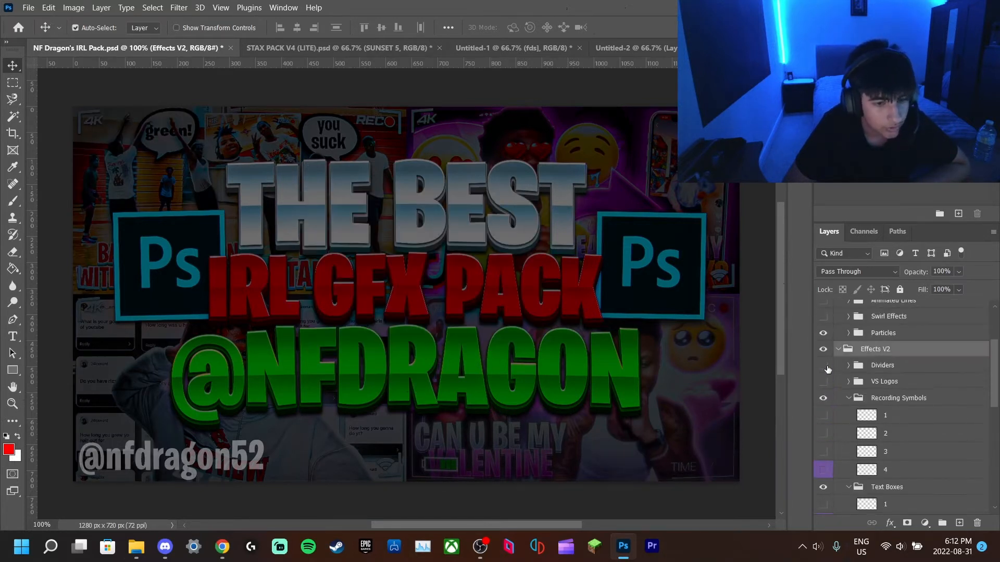
# Step: Inspect the contents of the Particles and Dividers groups, then collapse the Effects V2 group
pyautogui.click(849, 334)
pyautogui.click(850, 338)
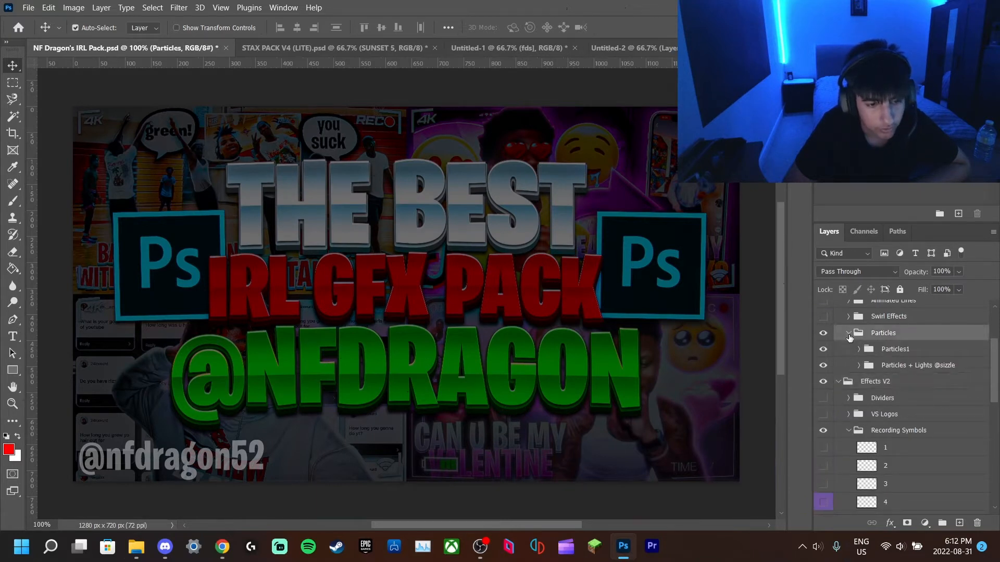
pyautogui.click(849, 333)
pyautogui.click(849, 366)
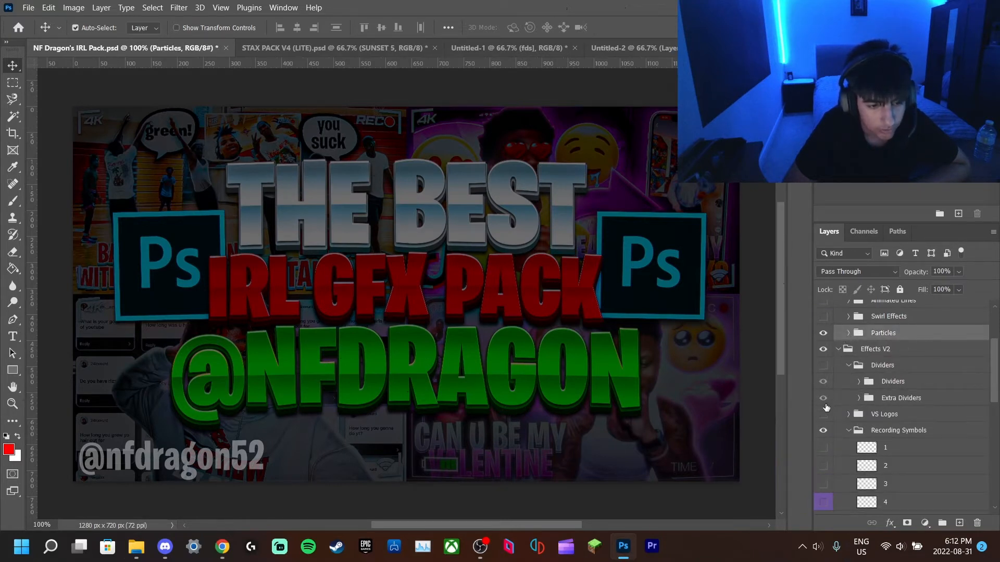
pyautogui.click(858, 383)
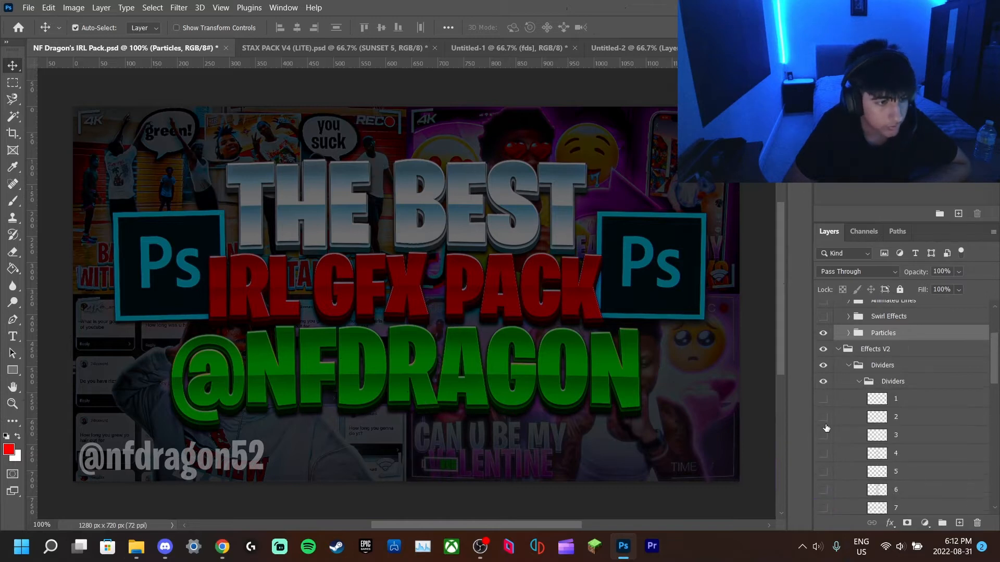
pyautogui.scroll(3, 828, 438)
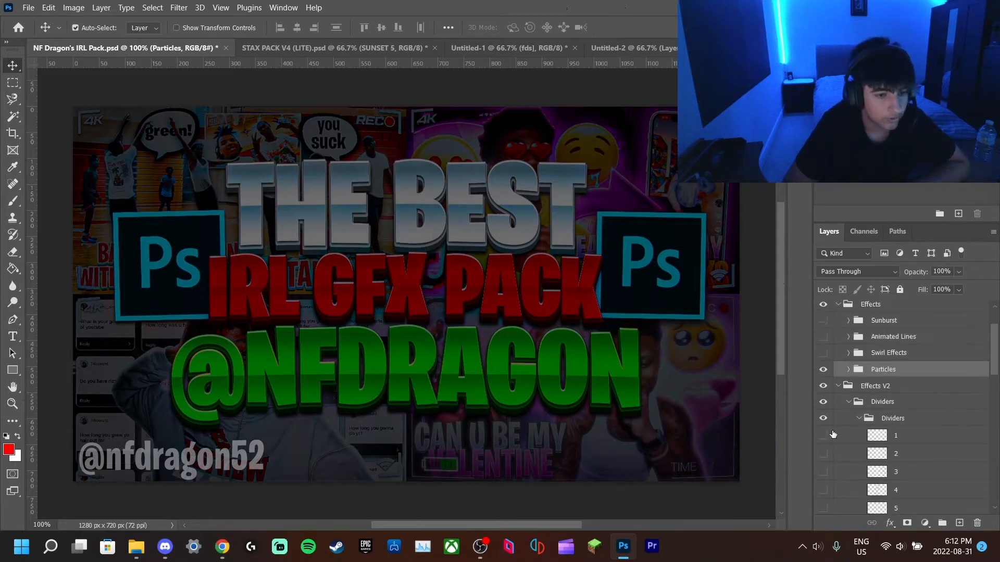
pyautogui.click(847, 400)
pyautogui.click(837, 387)
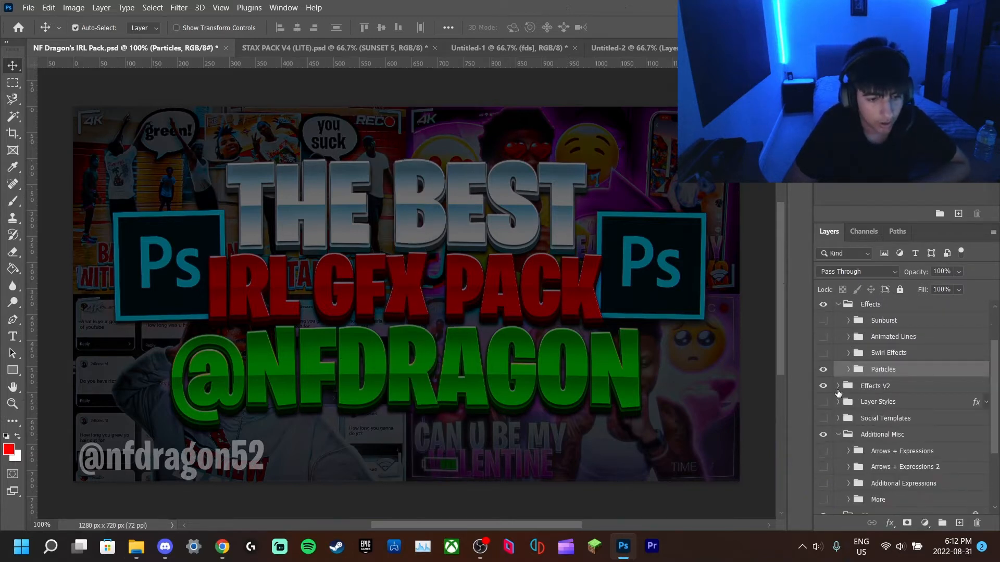
# Step: Show the NF Dragon1 social template and replace the handle beside the Twitter logo with the creator's own handle
pyautogui.click(837, 418)
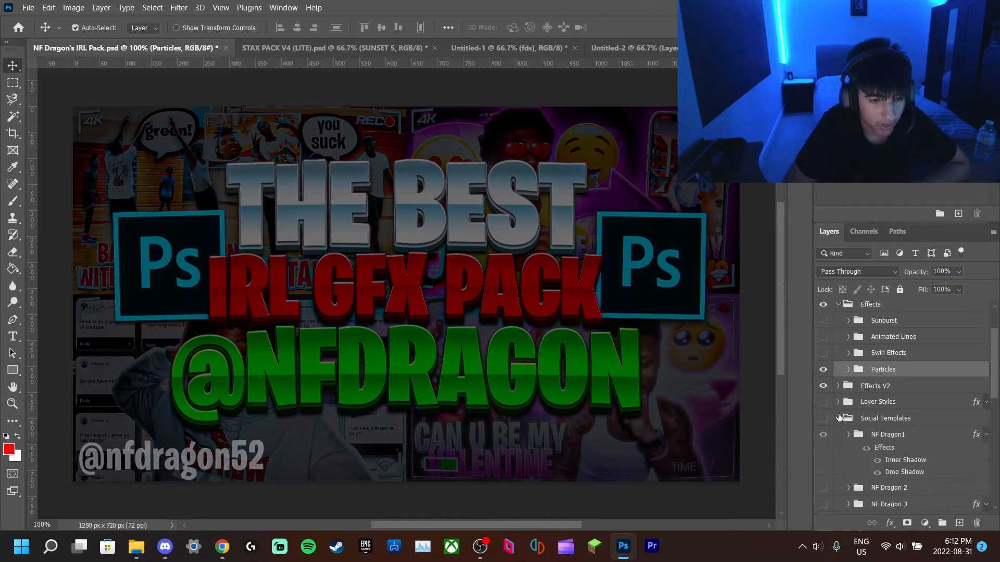
pyautogui.click(823, 435)
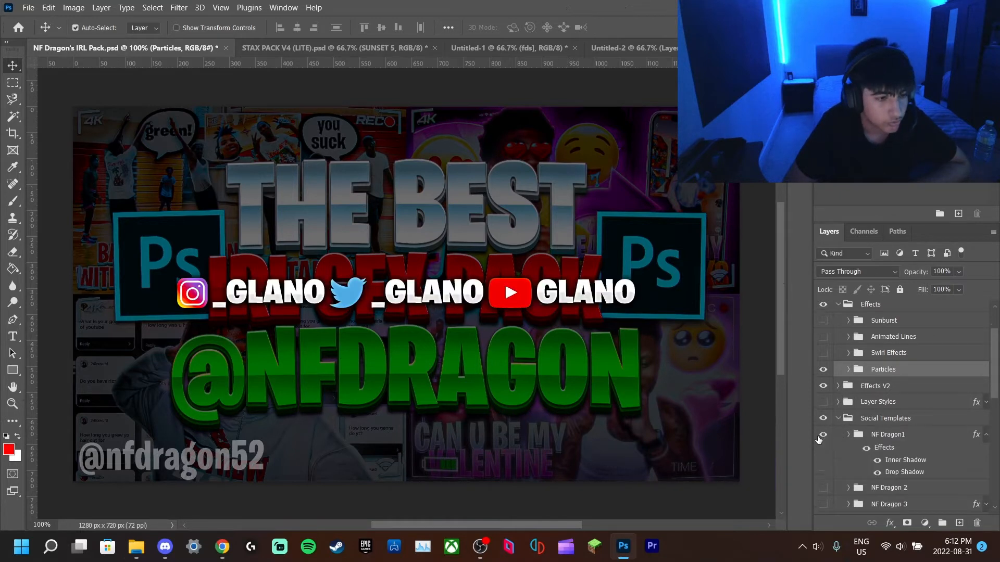
pyautogui.doubleClick(443, 288)
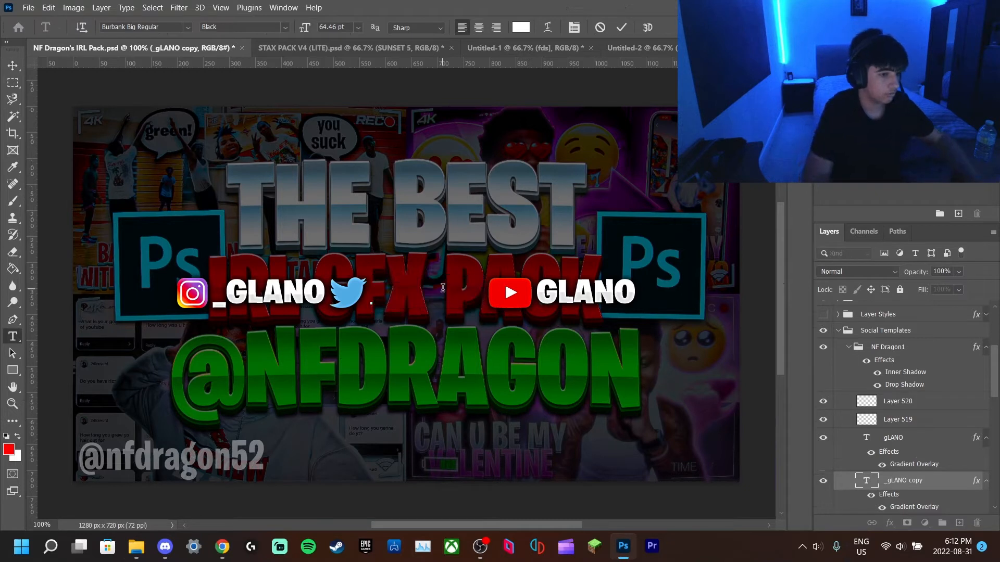
pyautogui.write('adam 2K')
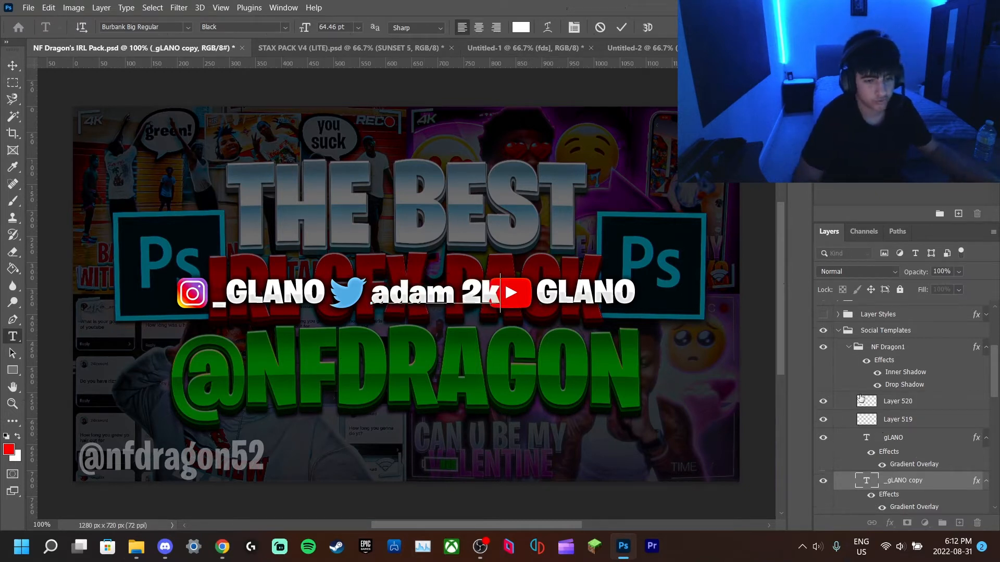
# Step: Accept the edited handle text, then hide and collapse the Social Templates group
pyautogui.click(849, 349)
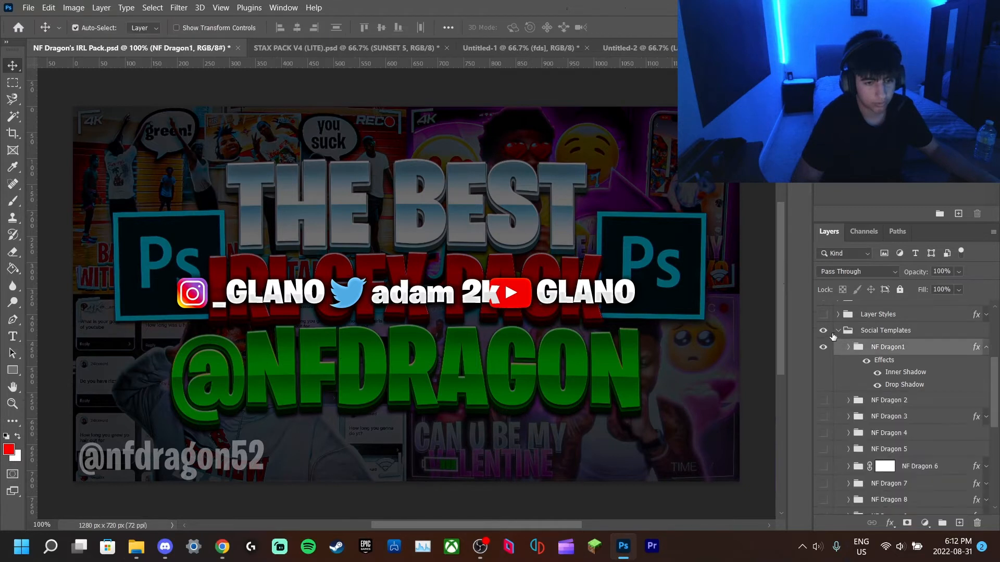
pyautogui.click(823, 330)
pyautogui.click(837, 330)
pyautogui.scroll(3, 838, 372)
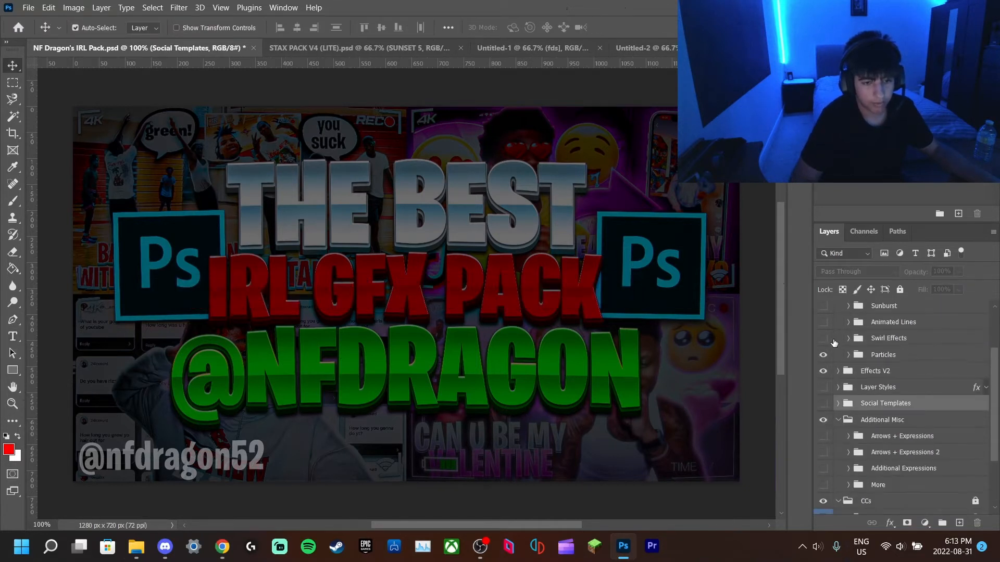
# Step: Show overlay 1 in the pack's Recording Symbols group and copy it into the Untitled-1 document
pyautogui.click(838, 371)
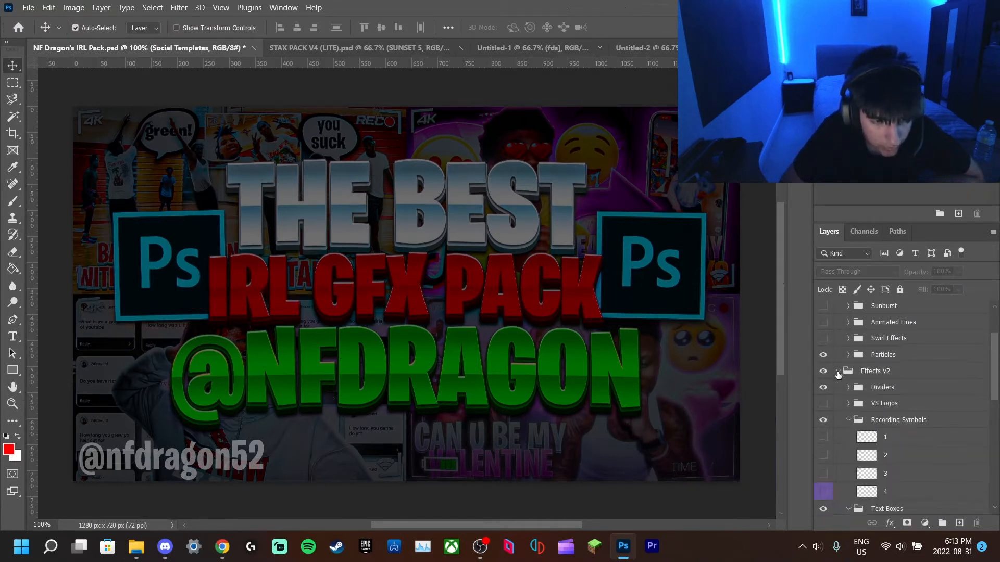
pyautogui.scroll(-2, 844, 385)
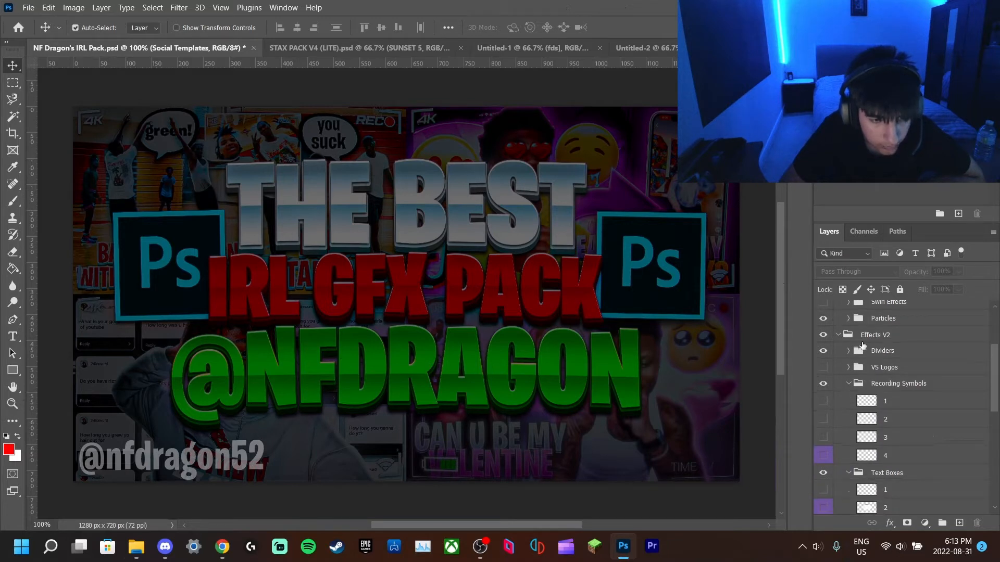
pyautogui.scroll(-4, 856, 345)
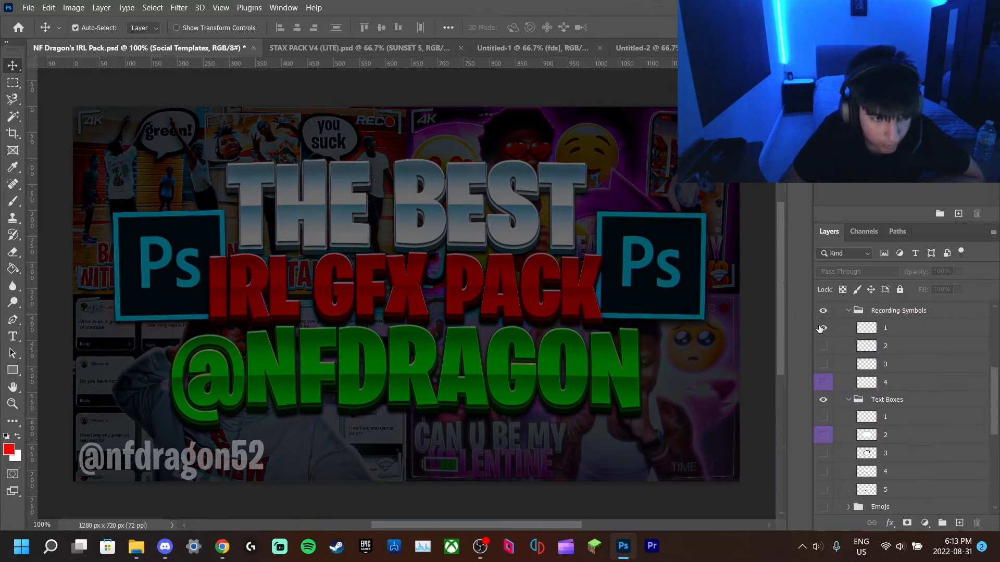
pyautogui.click(822, 328)
pyautogui.click(910, 329)
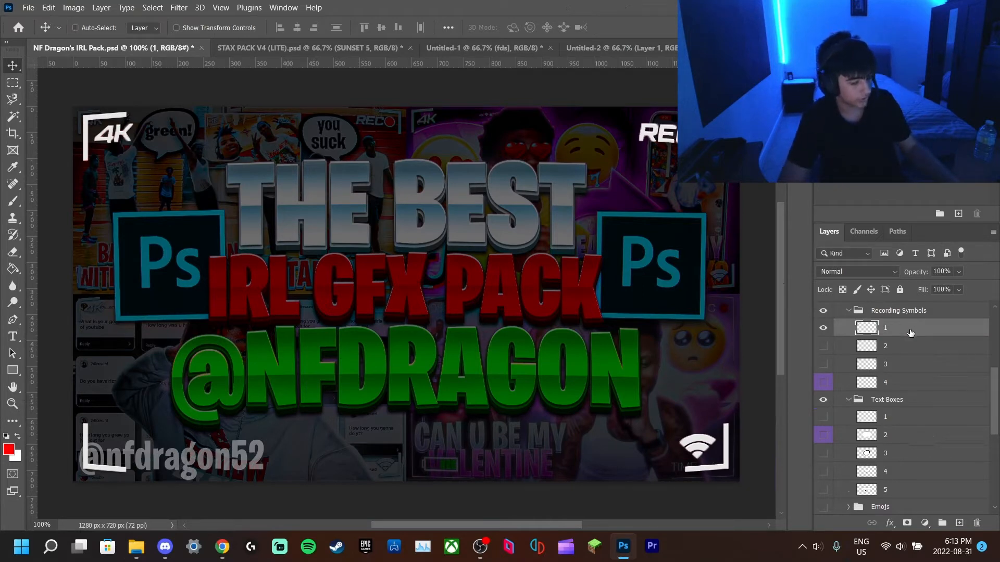
pyautogui.click(521, 48)
pyautogui.moveTo(529, 170); pyautogui.dragTo(591, 196)
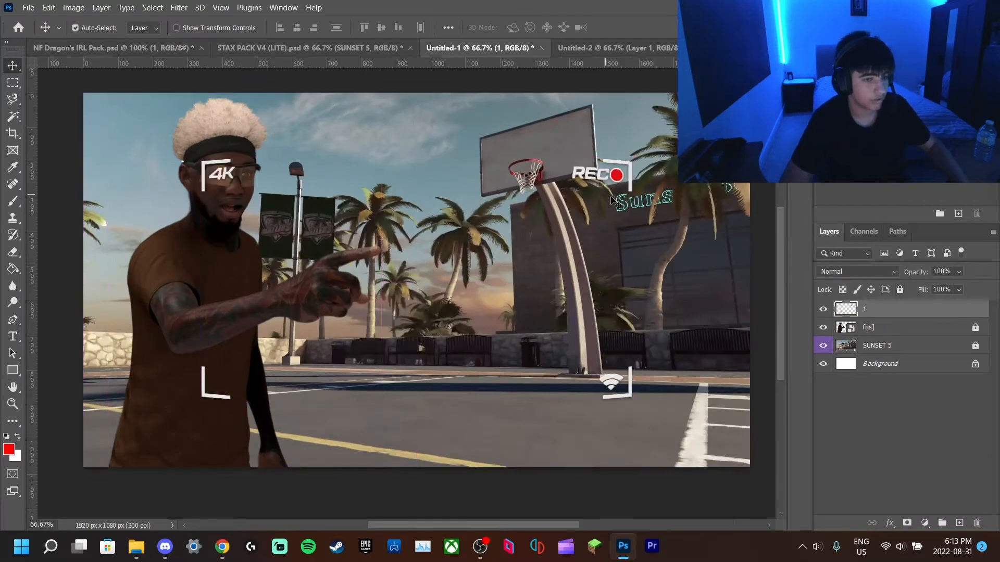
# Step: Scale the recording overlay to 152.86% so it fills the canvas, and lock it beneath the fds] player layer
pyautogui.hotkey('ctrl', 't')
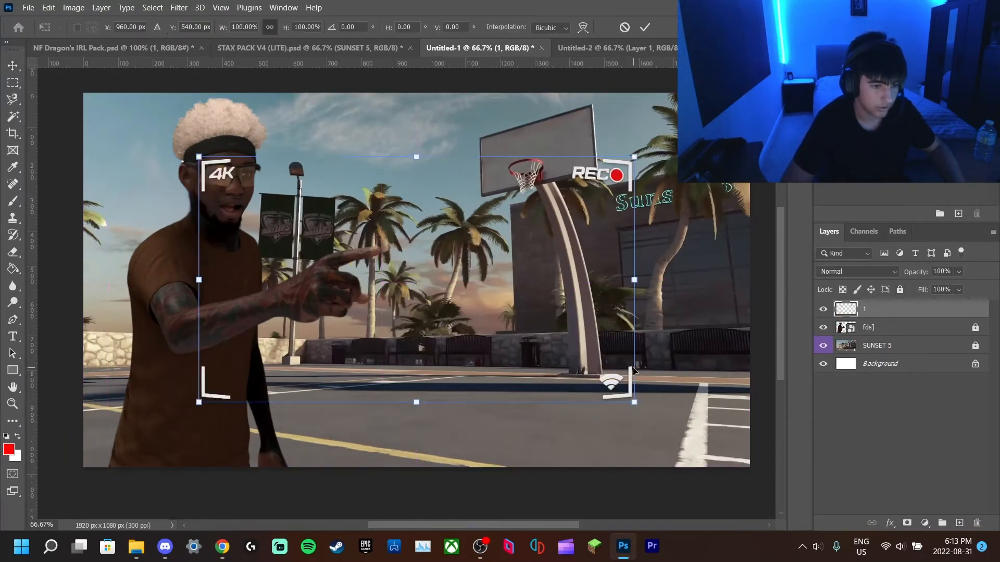
pyautogui.moveTo(639, 406); pyautogui.dragTo(761, 463)
pyautogui.moveTo(198, 156); pyautogui.dragTo(76, 106)
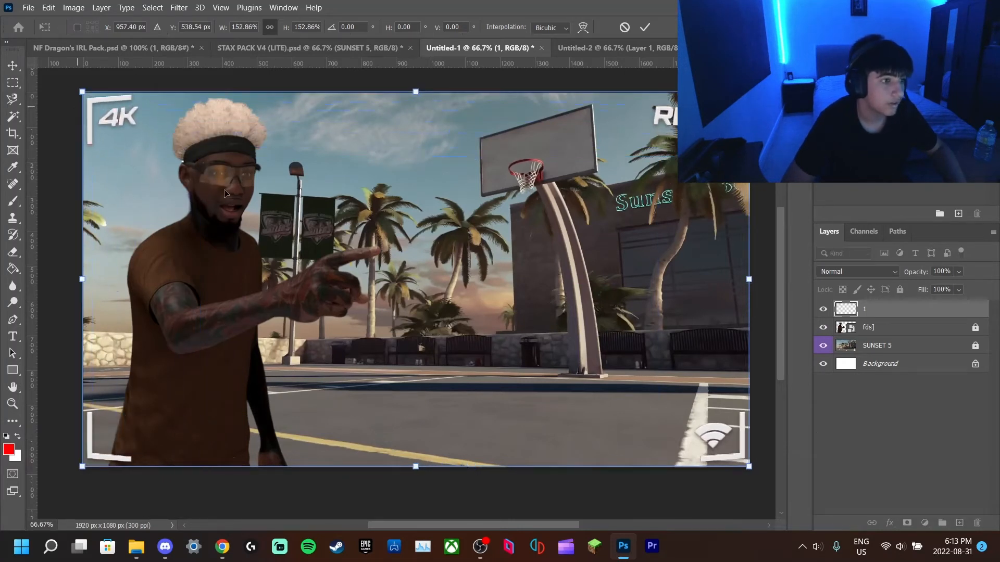
pyautogui.press('Return')
pyautogui.click(899, 290)
pyautogui.moveTo(905, 309); pyautogui.dragTo(915, 334)
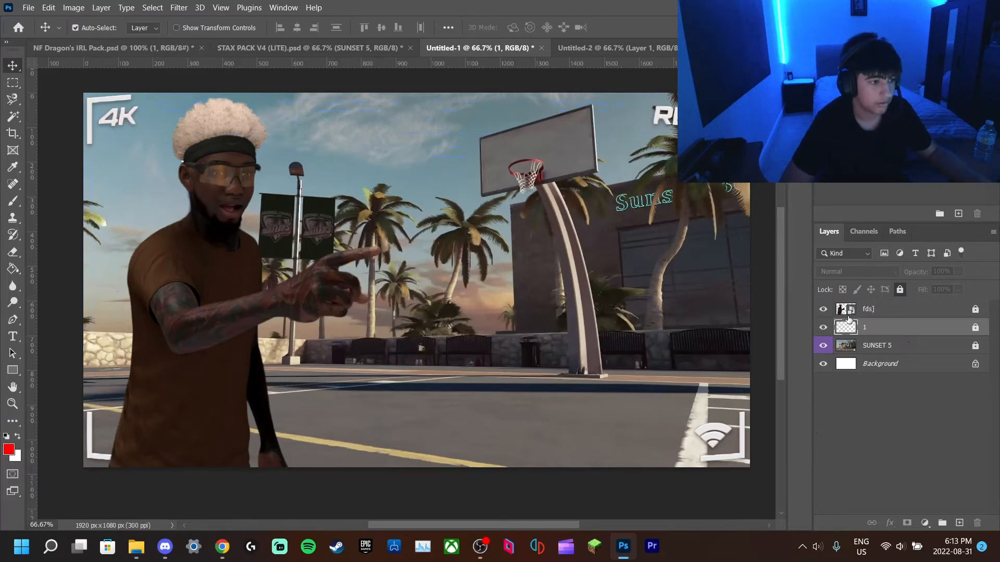
# Step: Return to NF Dragon's IRL Pack and collapse the Effects and Effects V2 groups
pyautogui.click(119, 51)
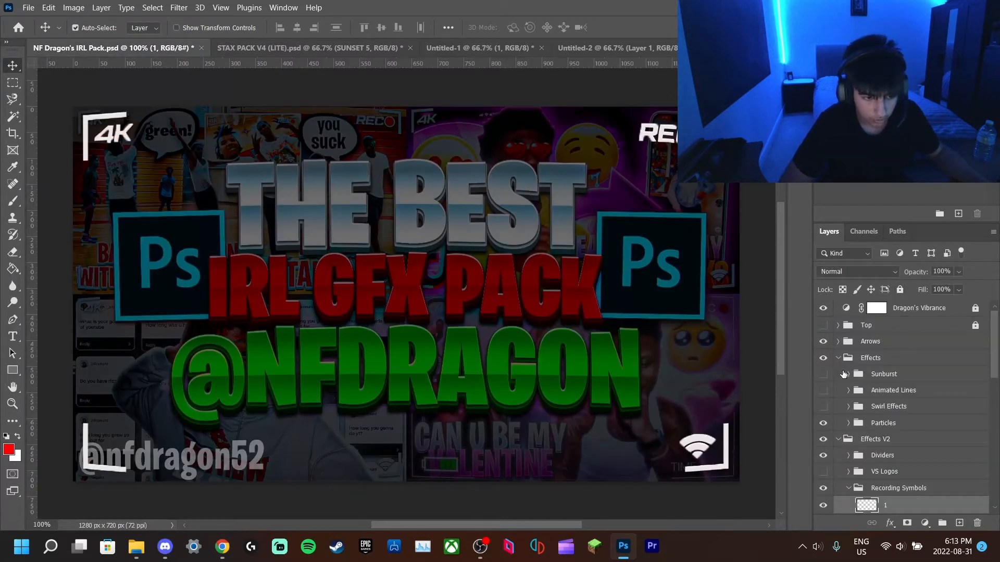
pyautogui.click(848, 359)
pyautogui.click(838, 359)
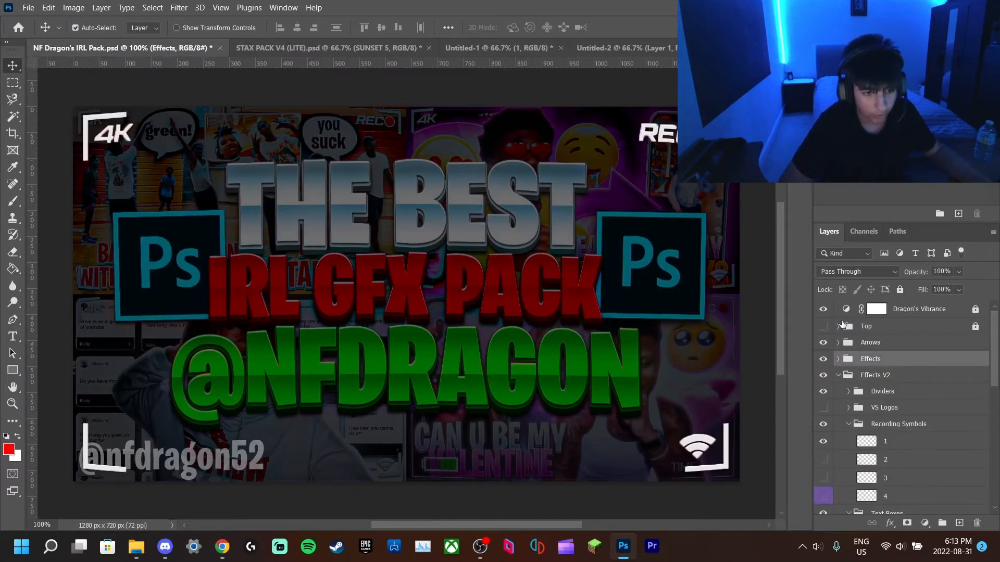
pyautogui.scroll(-1, 840, 373)
pyautogui.click(837, 362)
pyautogui.click(838, 358)
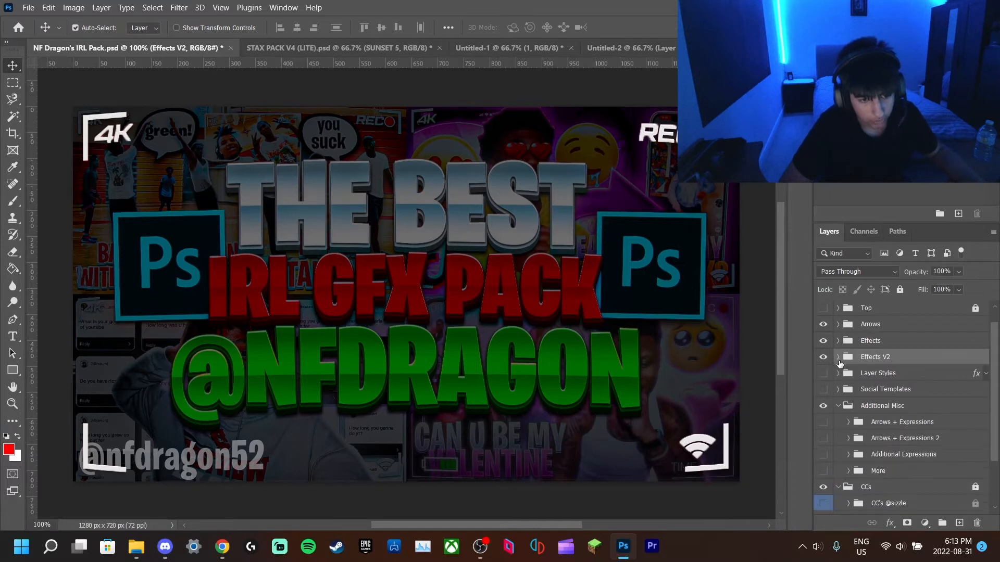
# Step: Expand the Layer Styles group and show the Styles1 text samples
pyautogui.click(837, 374)
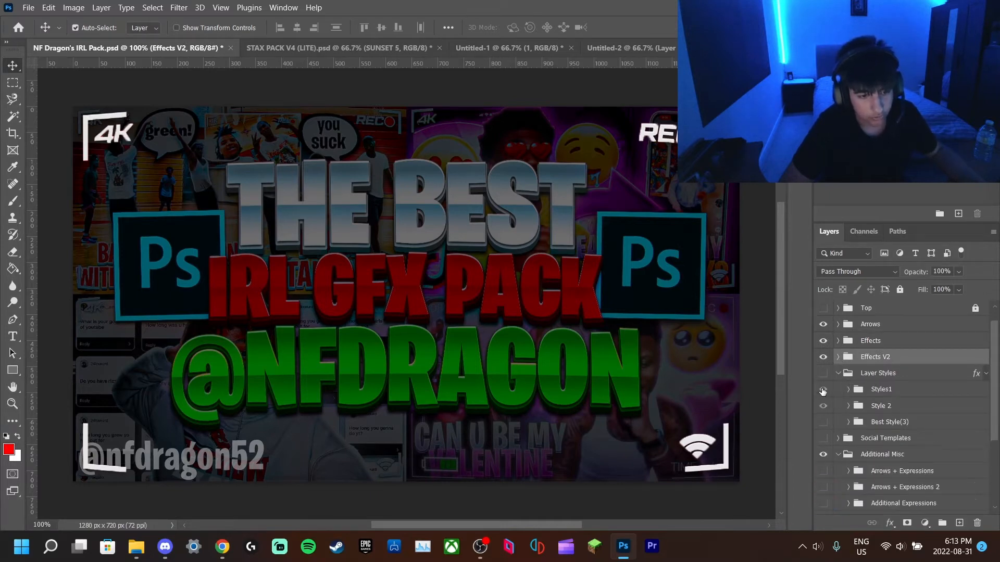
pyautogui.click(823, 390)
pyautogui.click(823, 390)
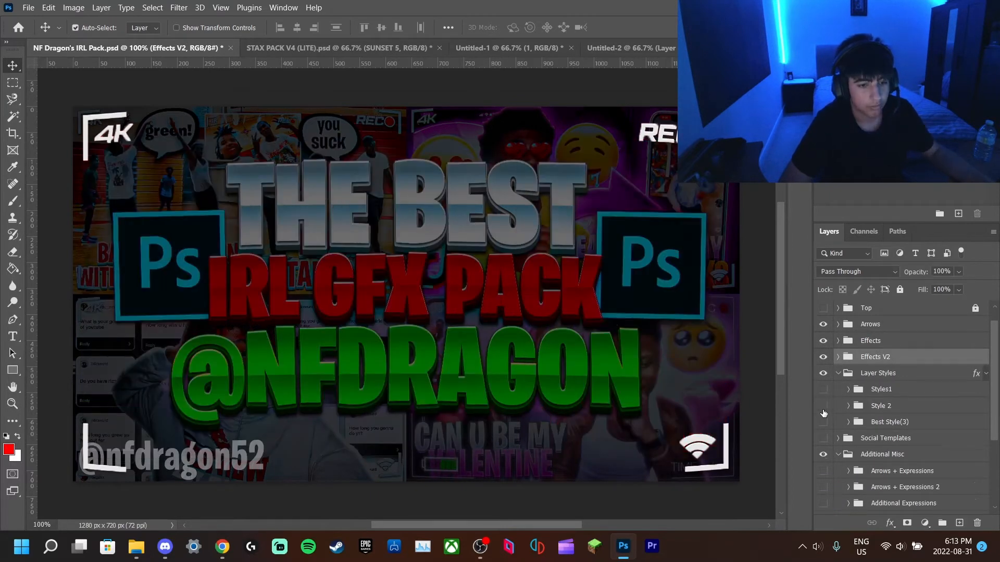
pyautogui.click(823, 389)
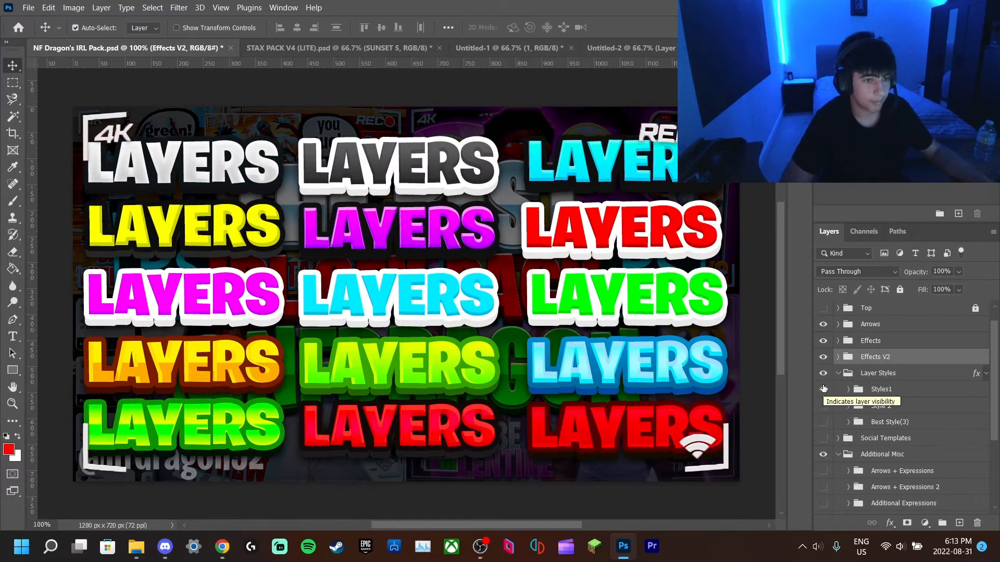
# Step: Hide recording overlay 1 inside Effects V2 and collapse that group again
pyautogui.click(838, 357)
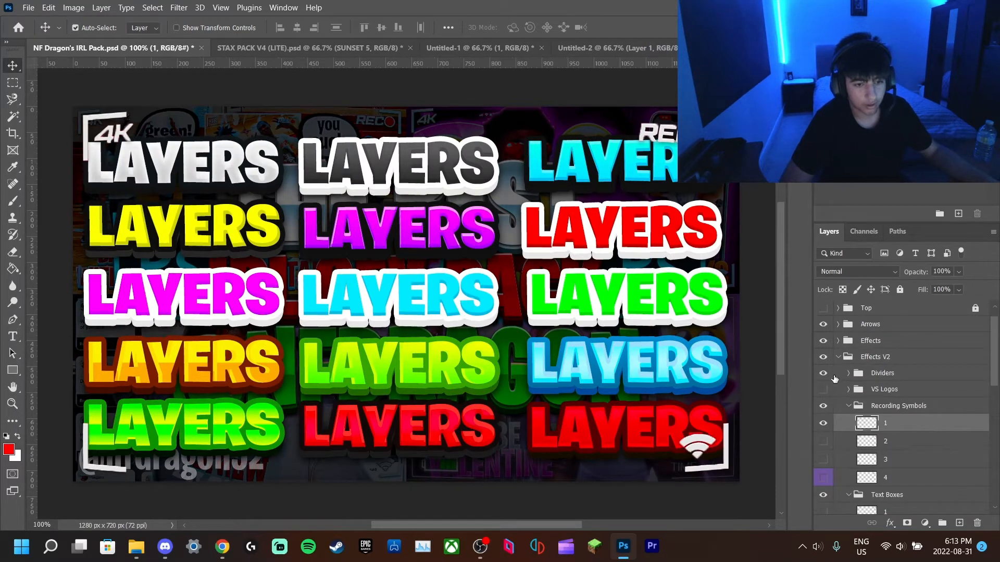
pyautogui.click(824, 423)
pyautogui.scroll(1, 829, 367)
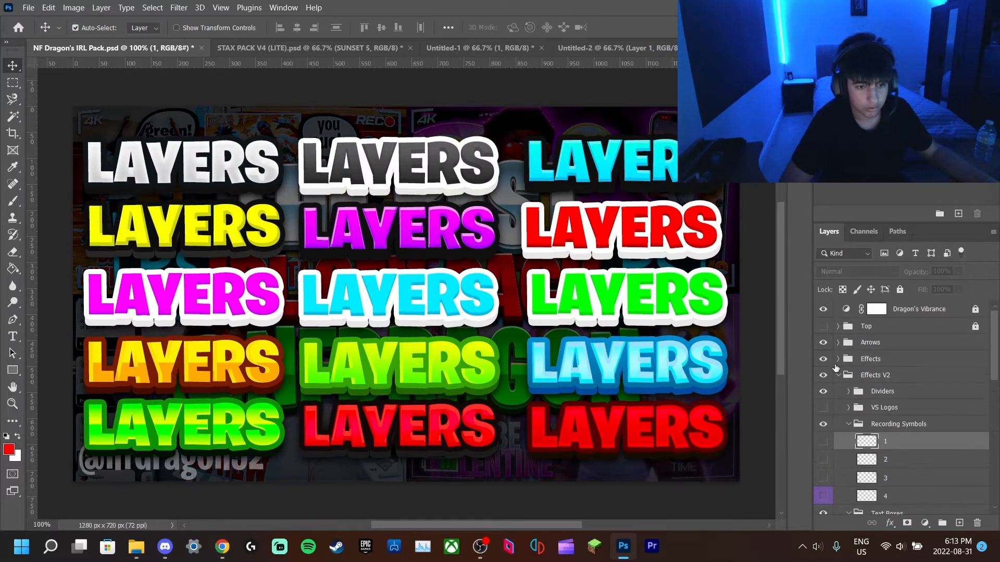
pyautogui.click(838, 376)
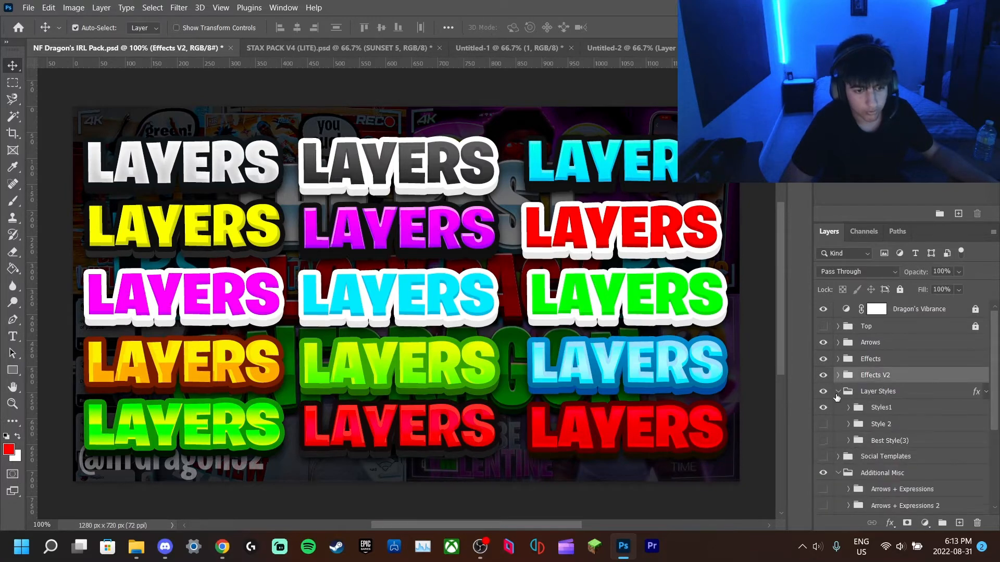
# Step: Preview the Style 2 number samples and their colour groups, then hide them and show Styles1 again
pyautogui.click(823, 407)
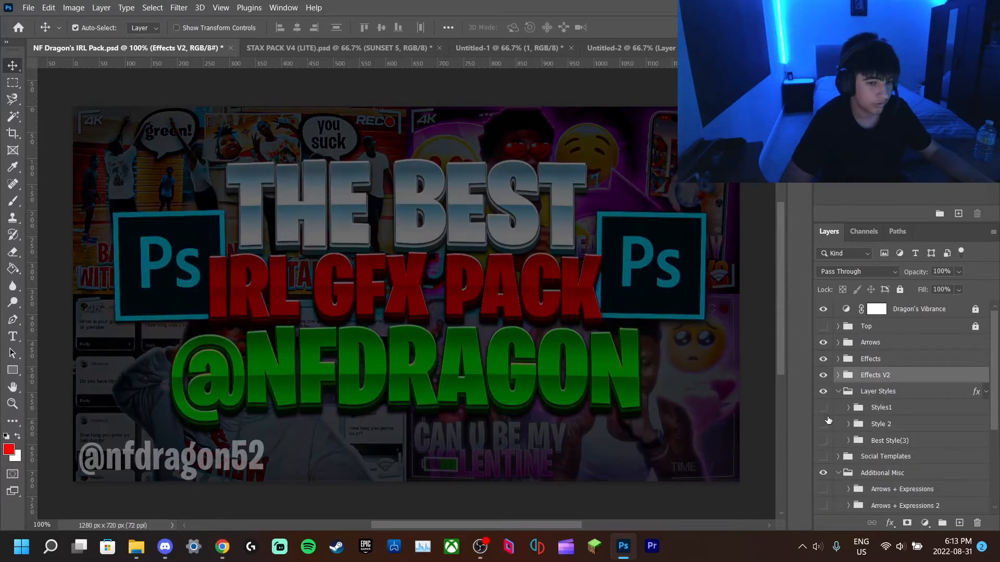
pyautogui.click(849, 425)
pyautogui.click(824, 441)
pyautogui.click(824, 425)
pyautogui.click(824, 425)
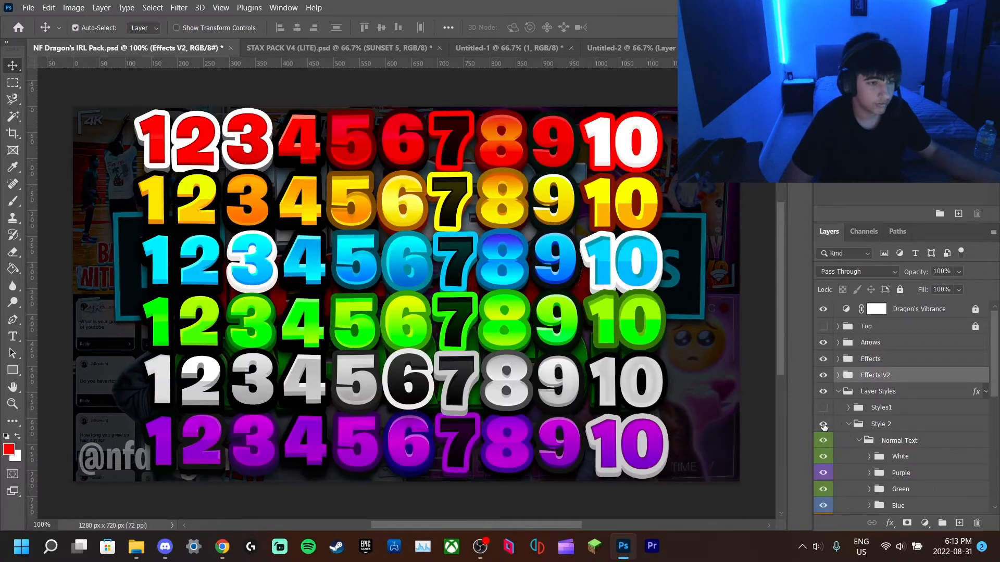
pyautogui.scroll(-5, 400, 258)
pyautogui.scroll(5, 504, 314)
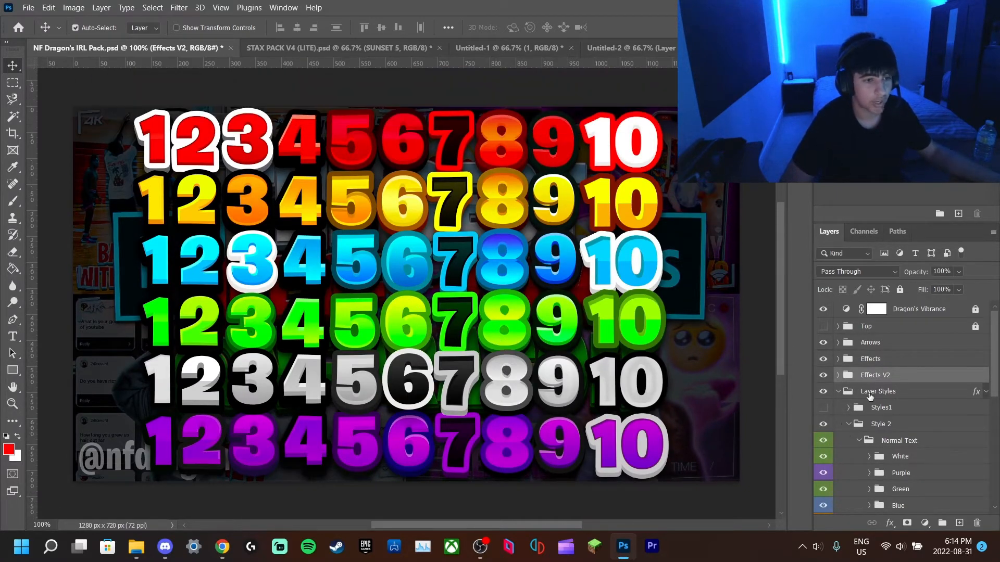
pyautogui.scroll(-3, 840, 401)
pyautogui.click(849, 369)
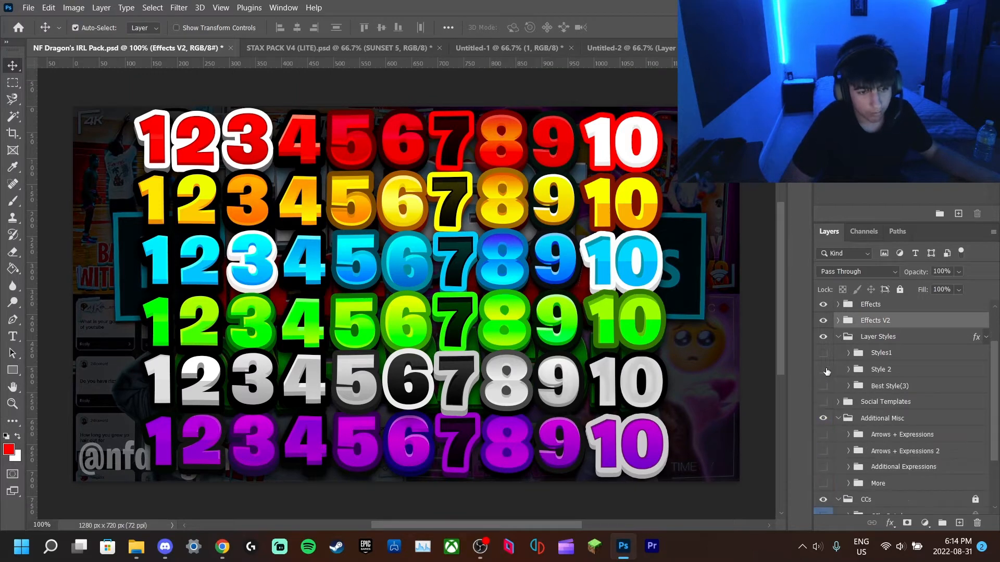
pyautogui.click(824, 369)
pyautogui.click(823, 353)
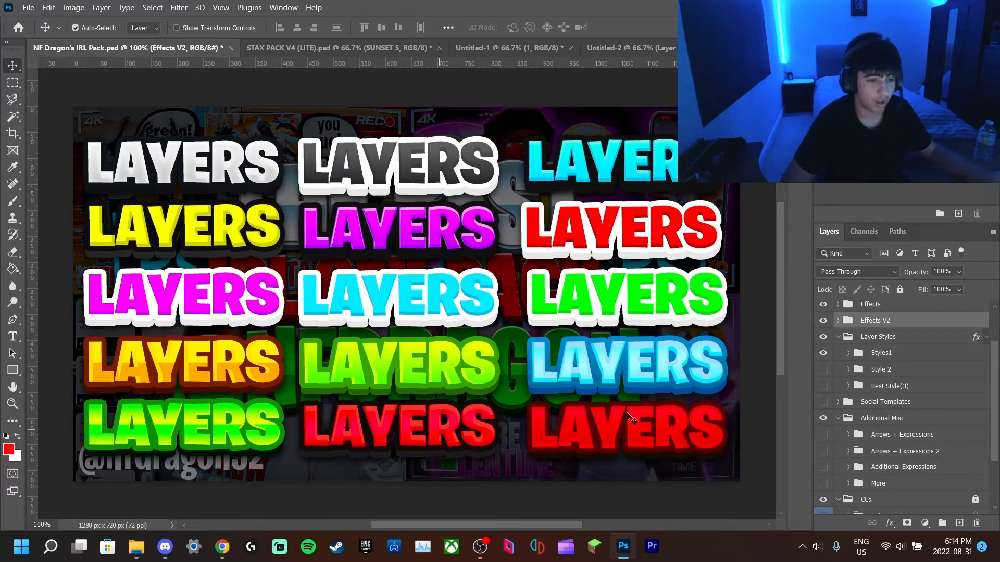
# Step: Copy the cyan LAYERS sample text into Untitled-1, above the player layer and over the hoop's pole
pyautogui.click(589, 166)
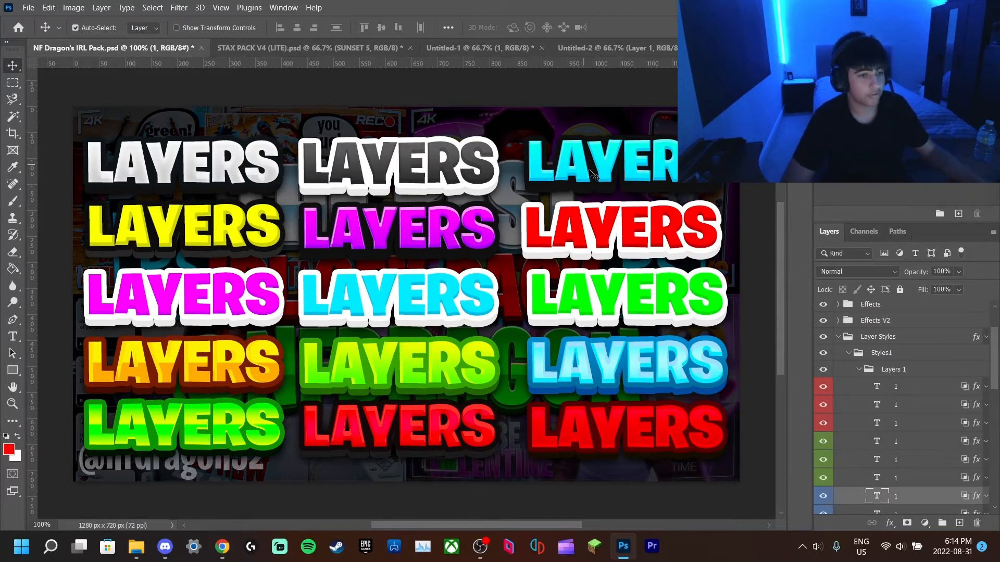
pyautogui.rightClick(920, 500)
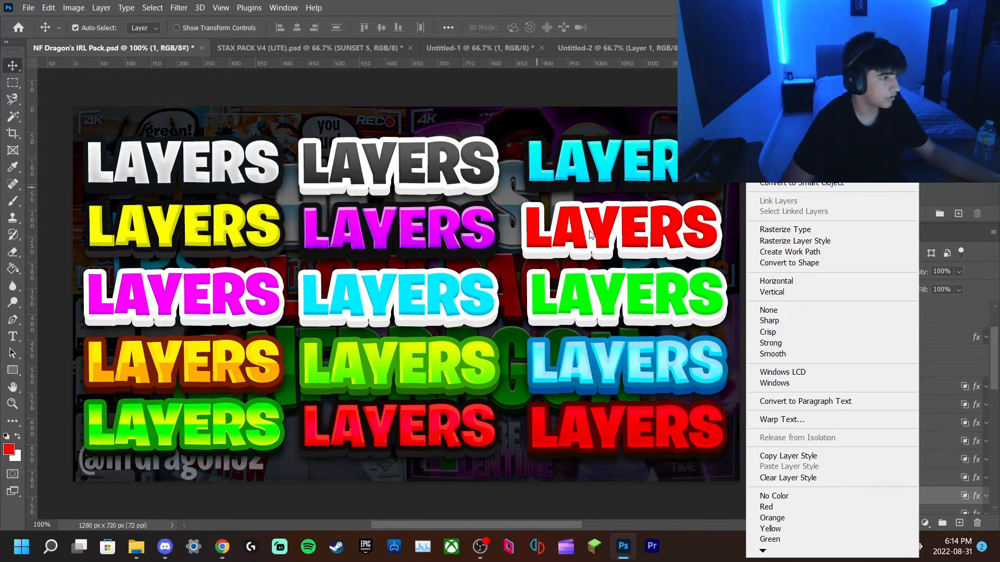
pyautogui.click(617, 166)
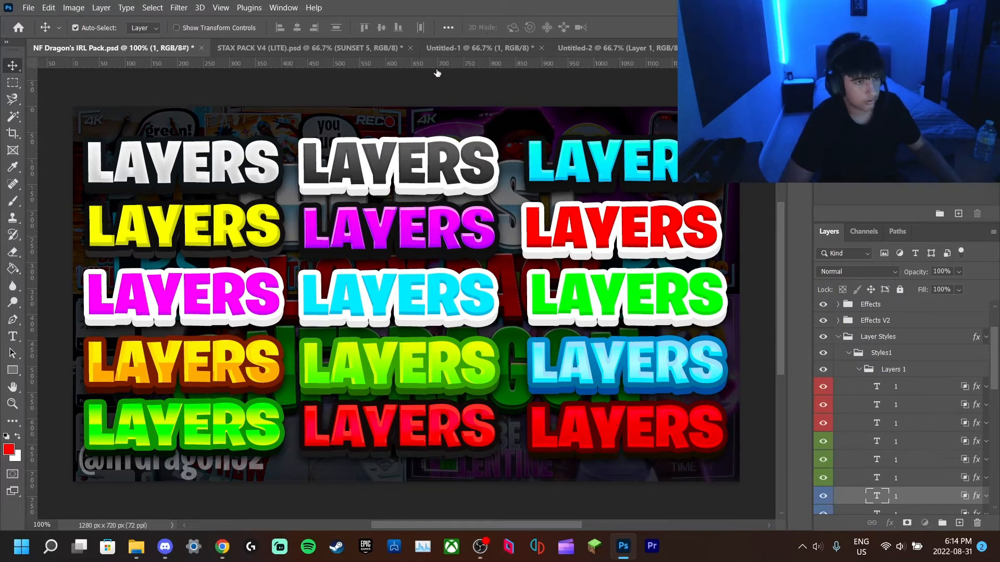
pyautogui.click(332, 47)
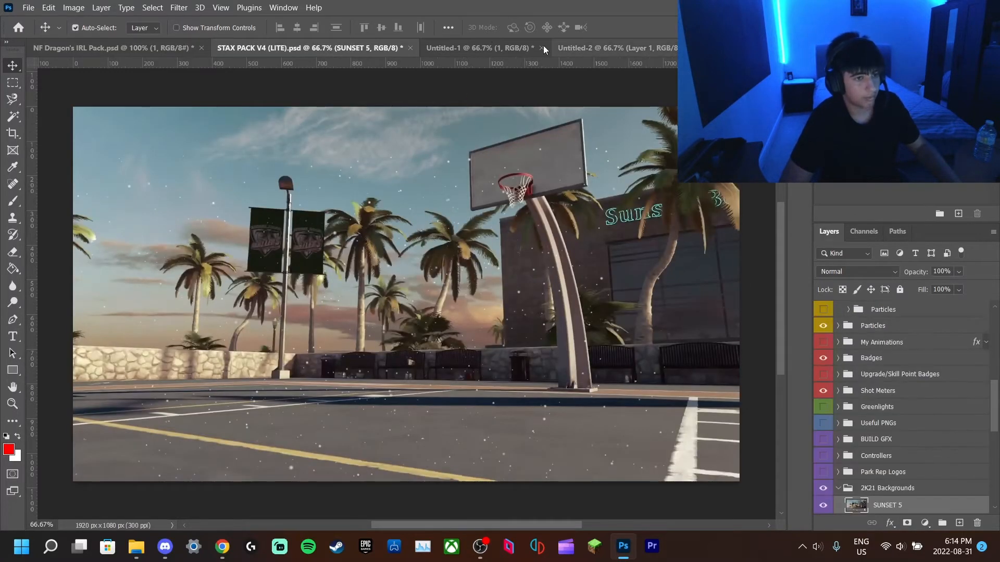
pyautogui.click(481, 48)
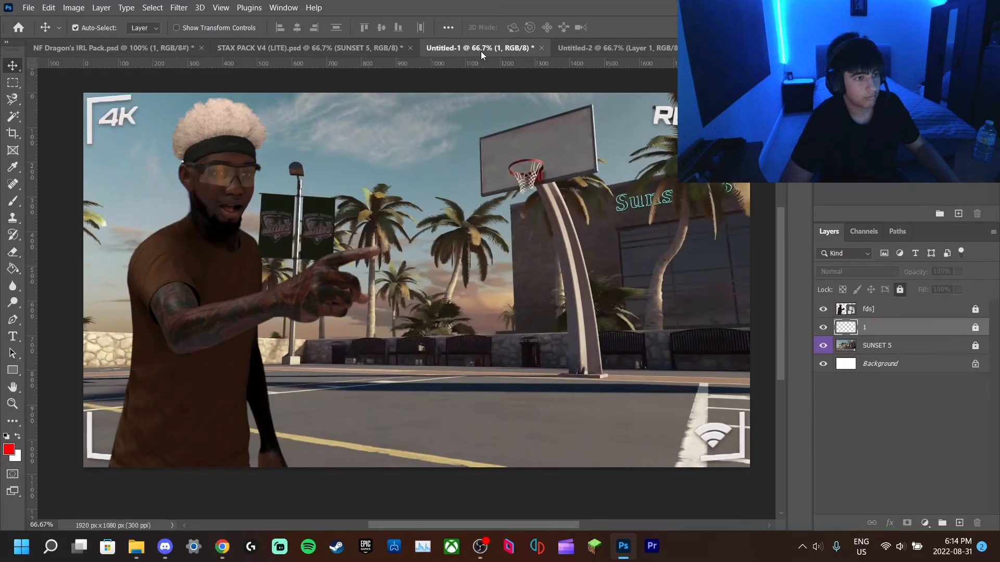
pyautogui.moveTo(436, 211); pyautogui.dragTo(437, 214)
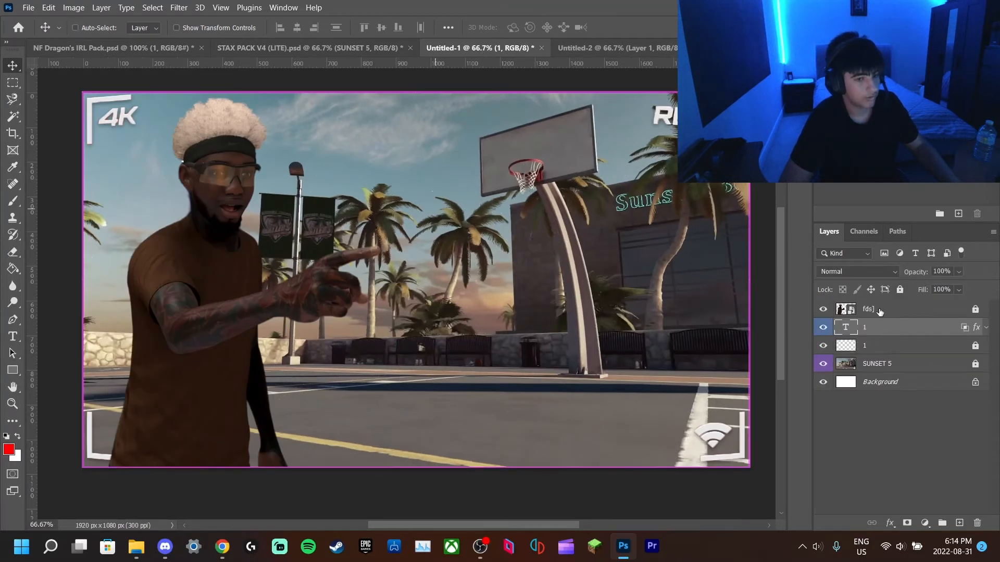
pyautogui.moveTo(886, 329); pyautogui.dragTo(880, 307)
pyautogui.moveTo(443, 275); pyautogui.dragTo(572, 265)
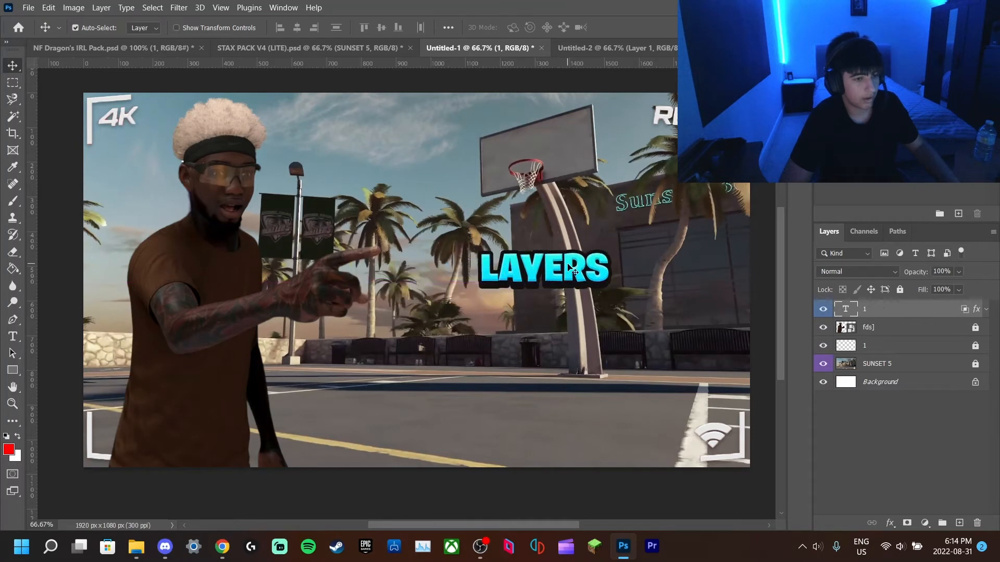
# Step: Clear the word LAYERS from the cyan text layer
pyautogui.doubleClick(550, 262)
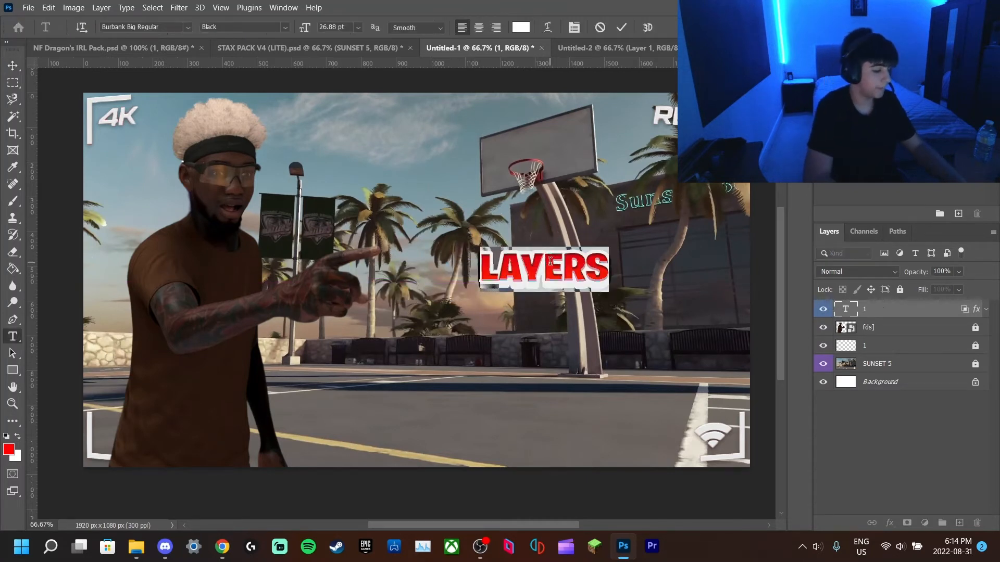
pyautogui.press('BackSpace')
pyautogui.press('capslock')
pyautogui.write('ADA')
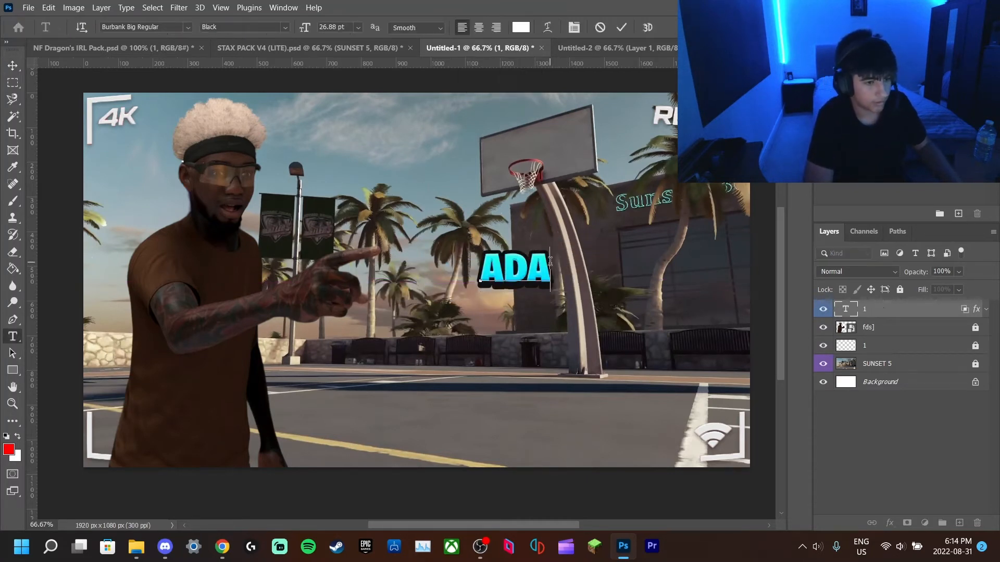
pyautogui.press('BackSpace')
pyautogui.press('BackSpace')
pyautogui.press('BackSpace')
# Step: Enter HOW TO MAKE and A NBA2K as two centred lines in the cyan text layer
pyautogui.write('H')
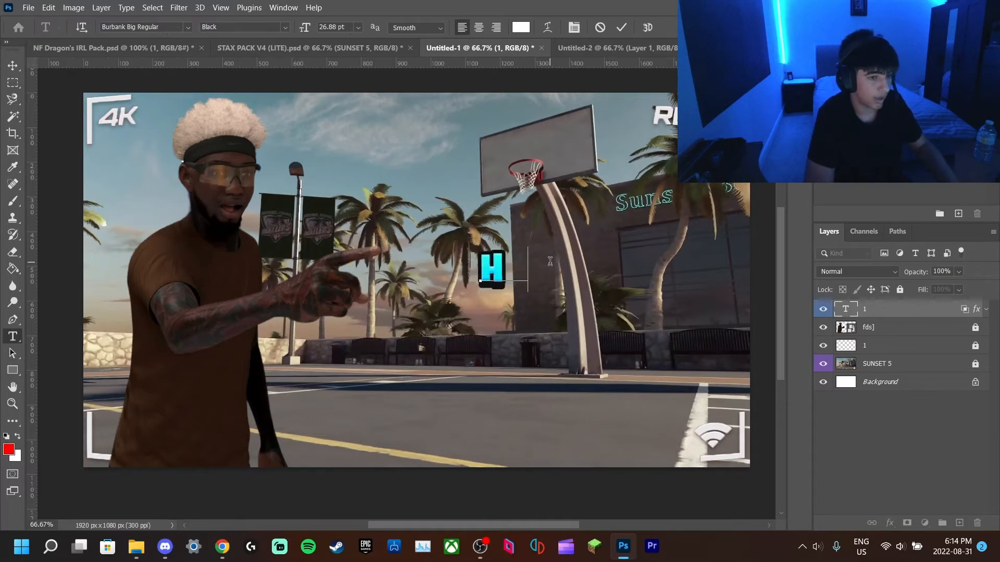
pyautogui.write('OW TO MAKE A')
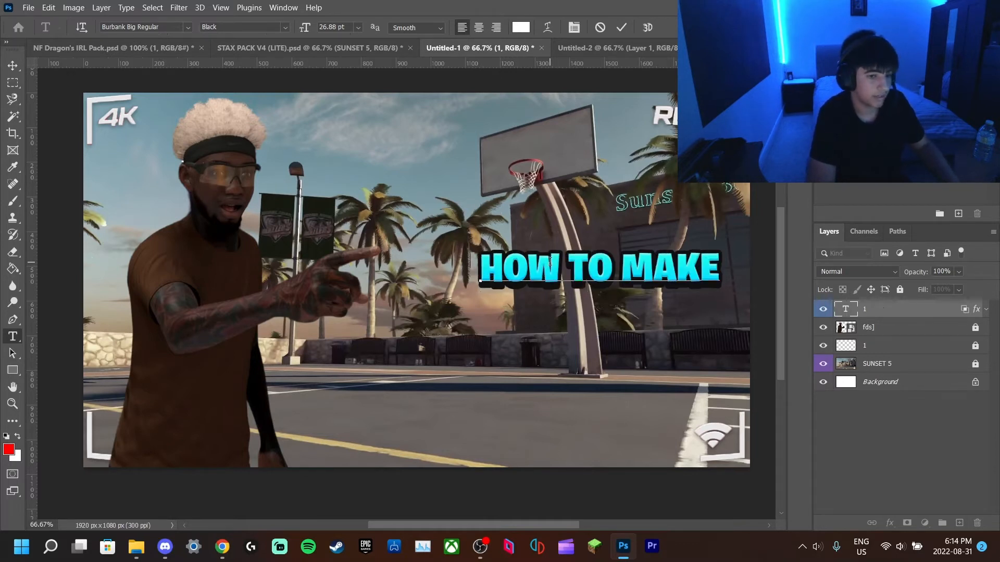
pyautogui.press('Delete')
pyautogui.press('Delete')
pyautogui.press('Delete')
pyautogui.press('Delete')
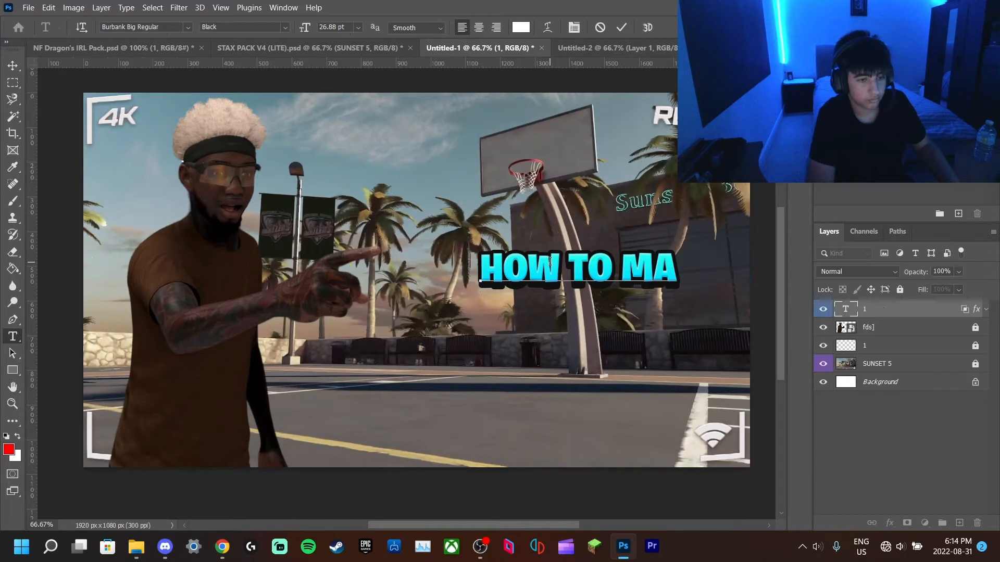
pyautogui.write('KE')
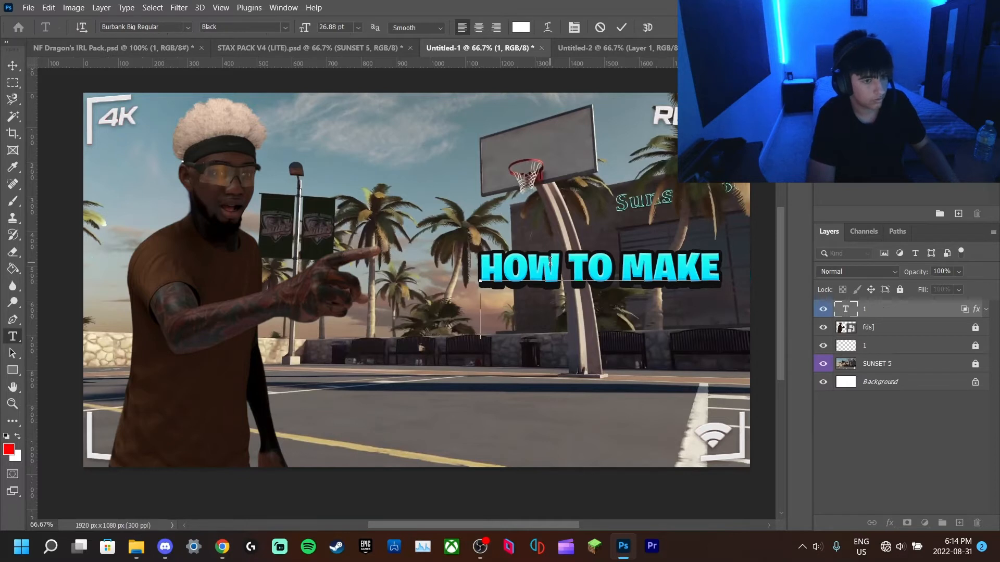
pyautogui.write('A NBA')
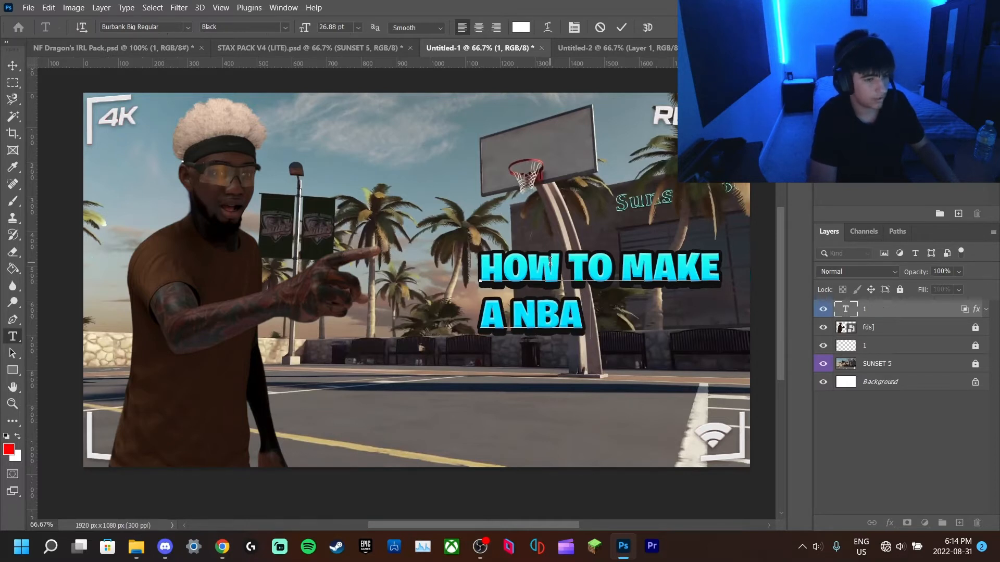
pyautogui.write('2K')
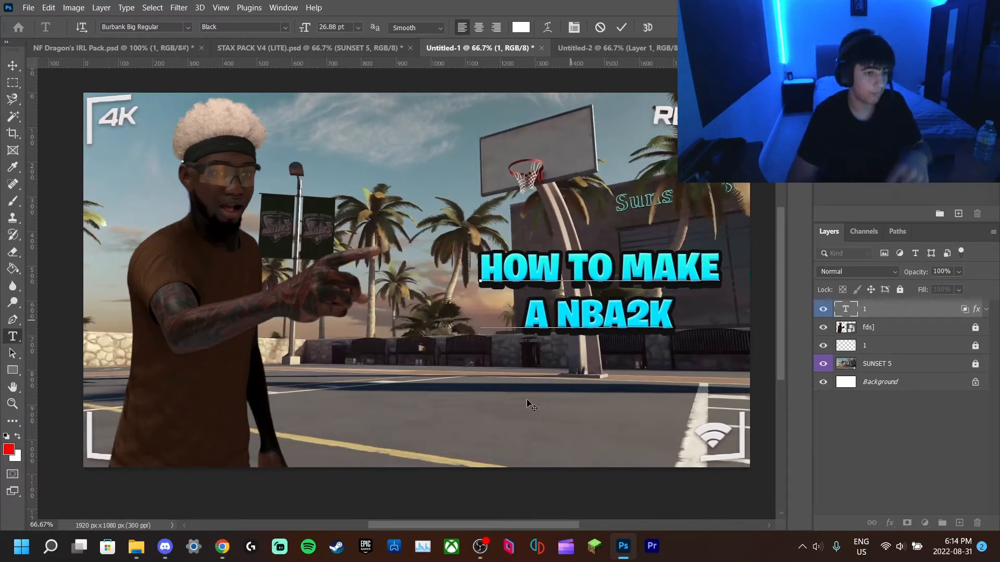
pyautogui.click(893, 316)
# Step: Enlarge the cyan title to about 155%, fit it between the player and the canvas's right edge, and lock its layer
pyautogui.press('v')
pyautogui.moveTo(650, 270); pyautogui.dragTo(619, 237)
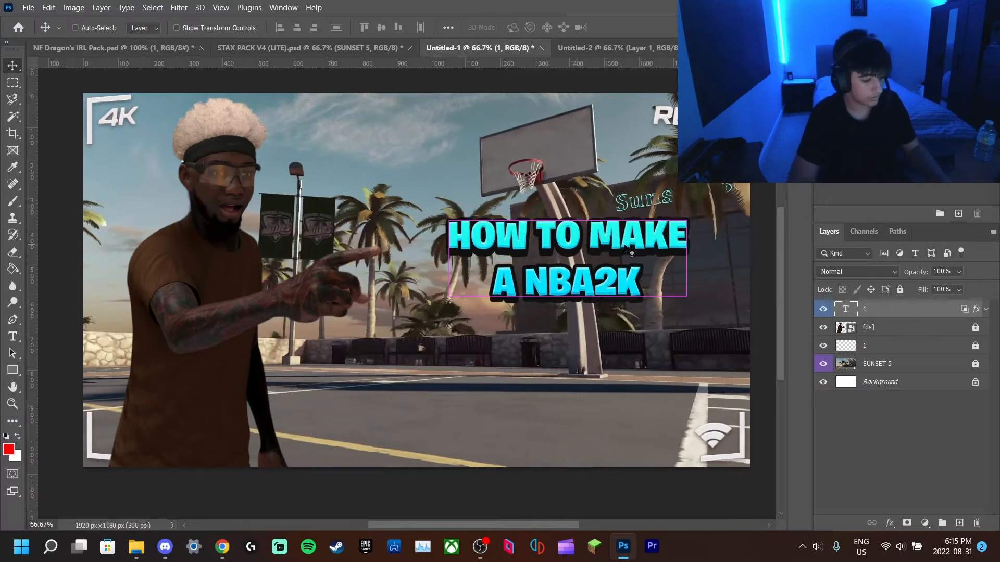
pyautogui.hotkey('ctrl', 't')
pyautogui.moveTo(687, 296); pyautogui.dragTo(759, 348)
pyautogui.moveTo(647, 280); pyautogui.dragTo(581, 240)
pyautogui.moveTo(697, 295); pyautogui.dragTo(692, 265)
pyautogui.moveTo(737, 301); pyautogui.dragTo(742, 303)
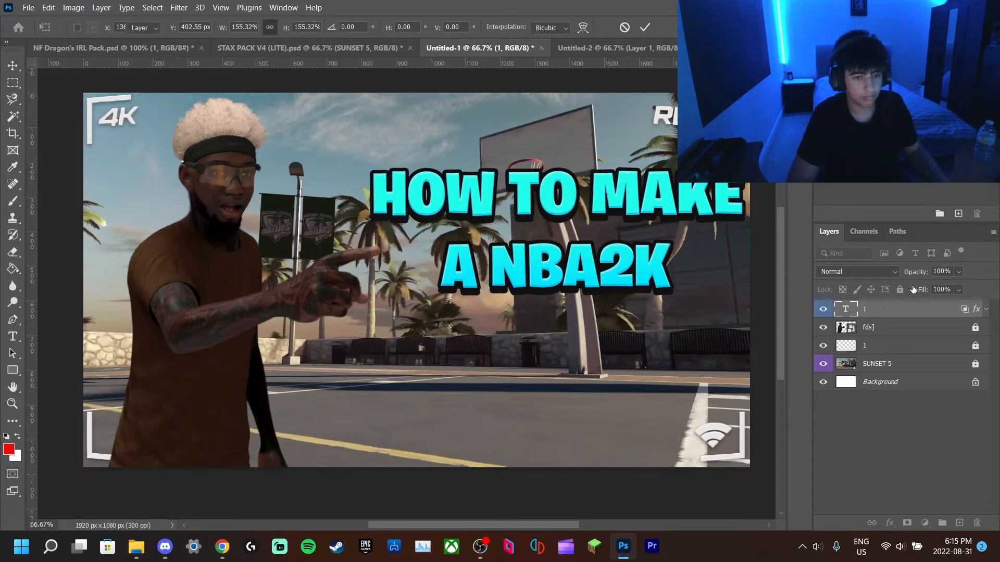
pyautogui.press('Return')
pyautogui.click(899, 290)
# Step: Copy the dark-outlined red LAYERS sample from NF Dragon's IRL Pack.psd into Untitled-1, above the cyan title layer
pyautogui.click(94, 48)
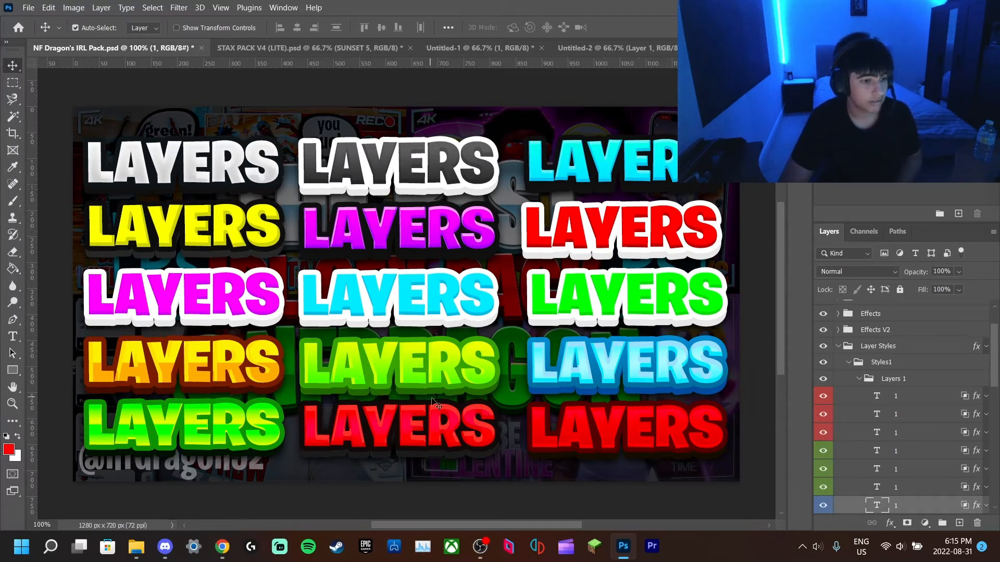
pyautogui.click(428, 430)
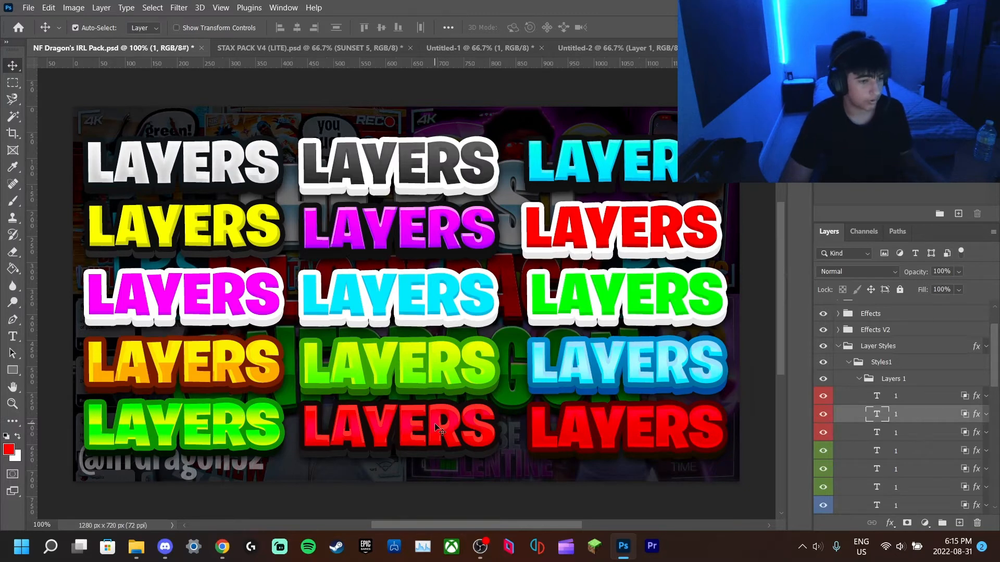
pyautogui.moveTo(508, 70); pyautogui.dragTo(385, 314)
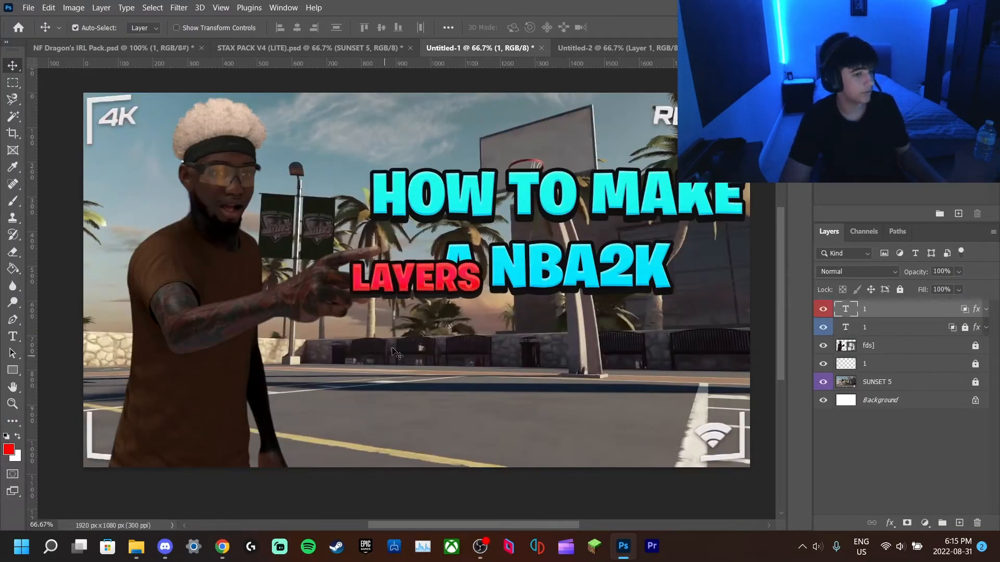
# Step: Replace the red sample text LAYERS with THUMBNAIL
pyautogui.press('t')
pyautogui.doubleClick(432, 276)
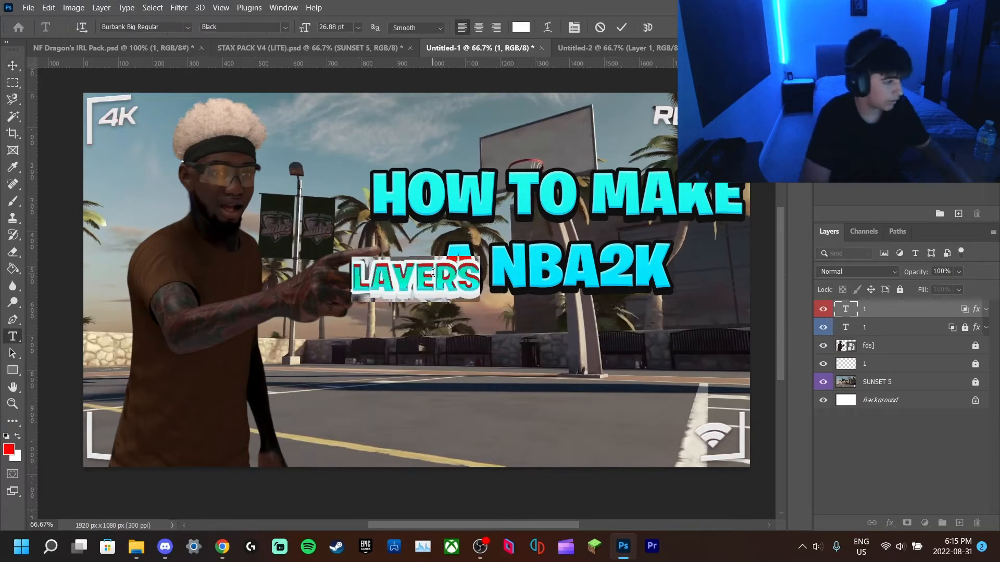
pyautogui.press('BackSpace')
pyautogui.write('THUMB')
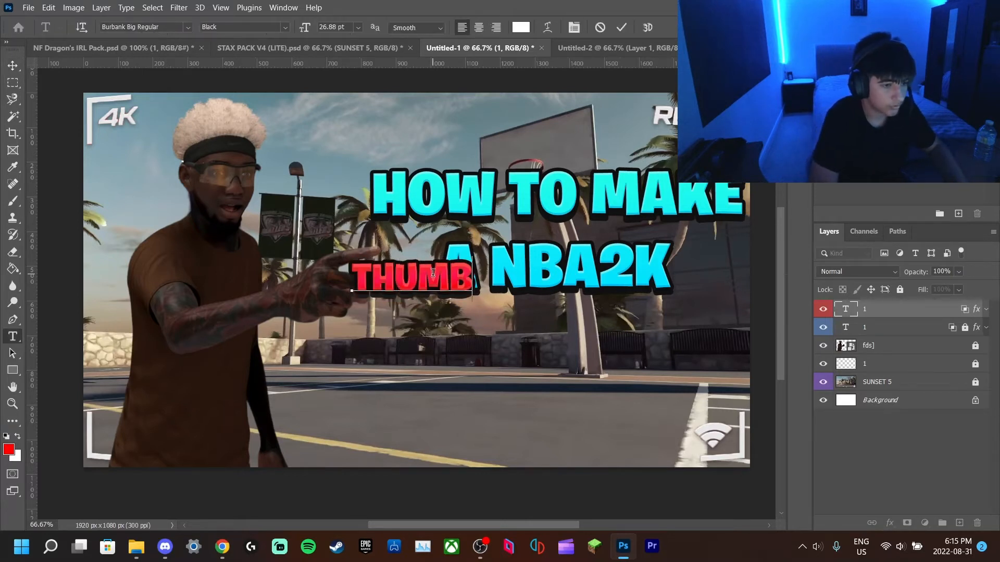
pyautogui.press('BackSpace')
pyautogui.write('BNAIL')
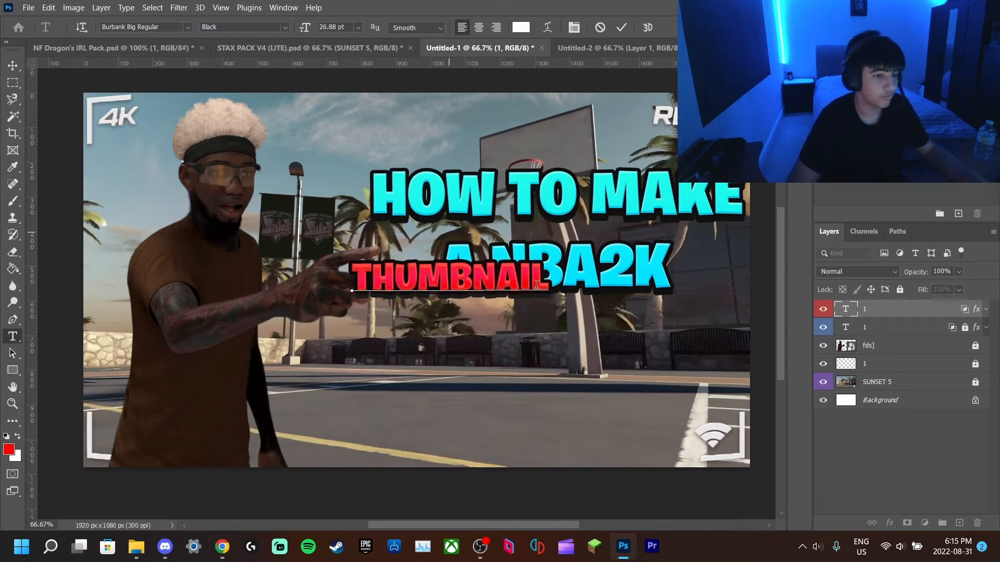
pyautogui.press('ctrl')
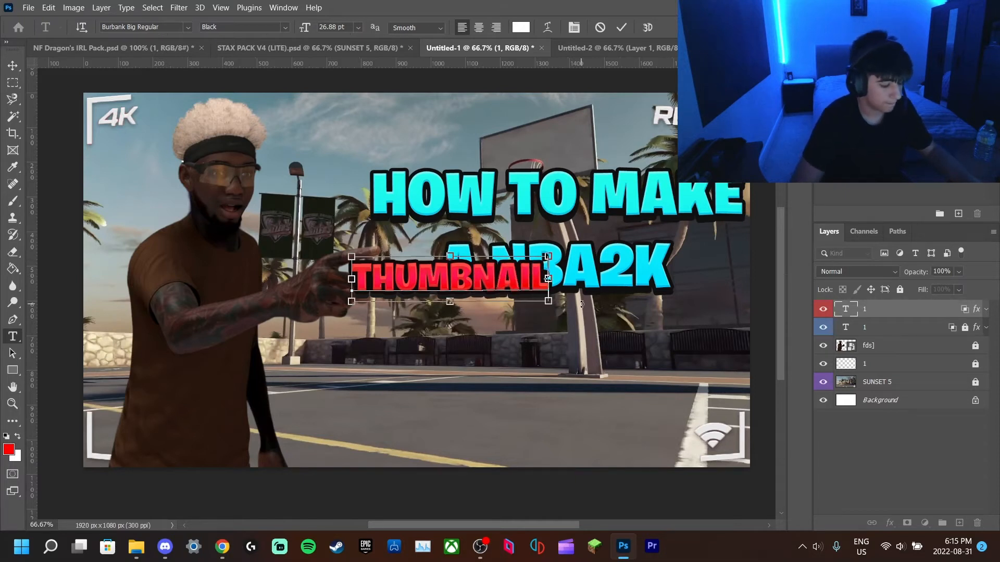
pyautogui.hotkey('ctrl', 't')
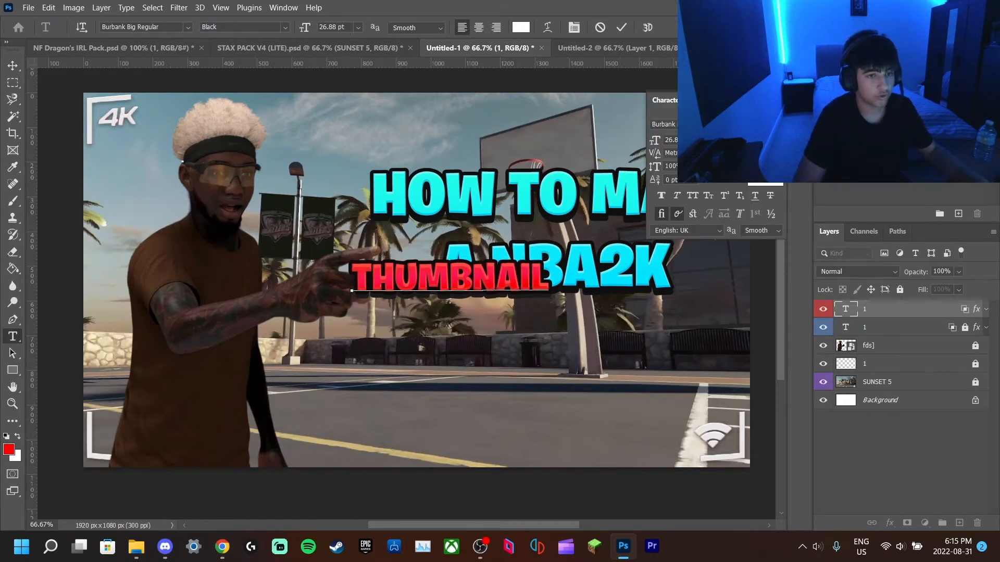
pyautogui.click(12, 66)
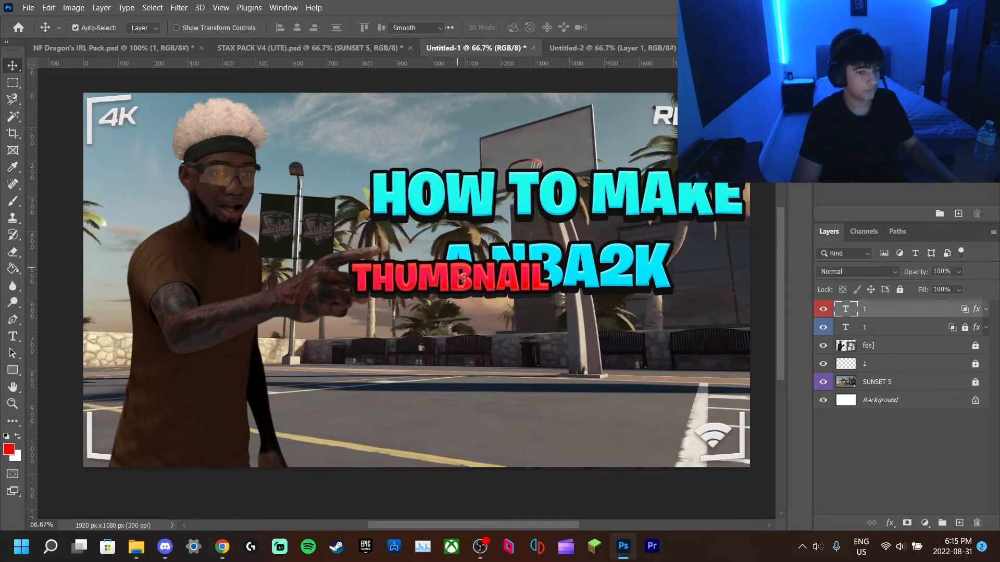
# Step: Preview the Adventure and Longhaul fonts on the THUMBNAIL text, then return it to Burbank Big Regular
pyautogui.doubleClick(507, 282)
pyautogui.doubleClick(506, 282)
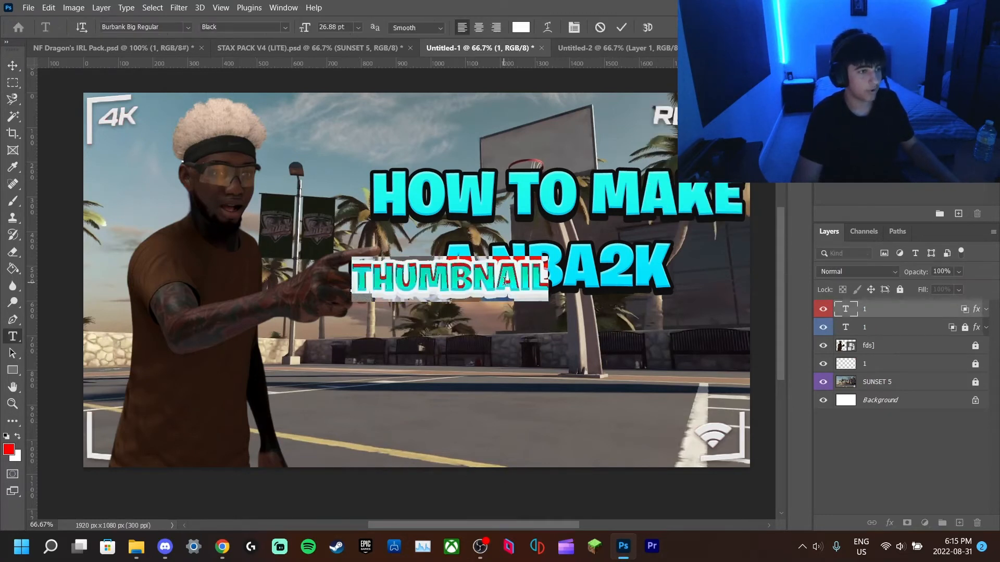
pyautogui.click(187, 31)
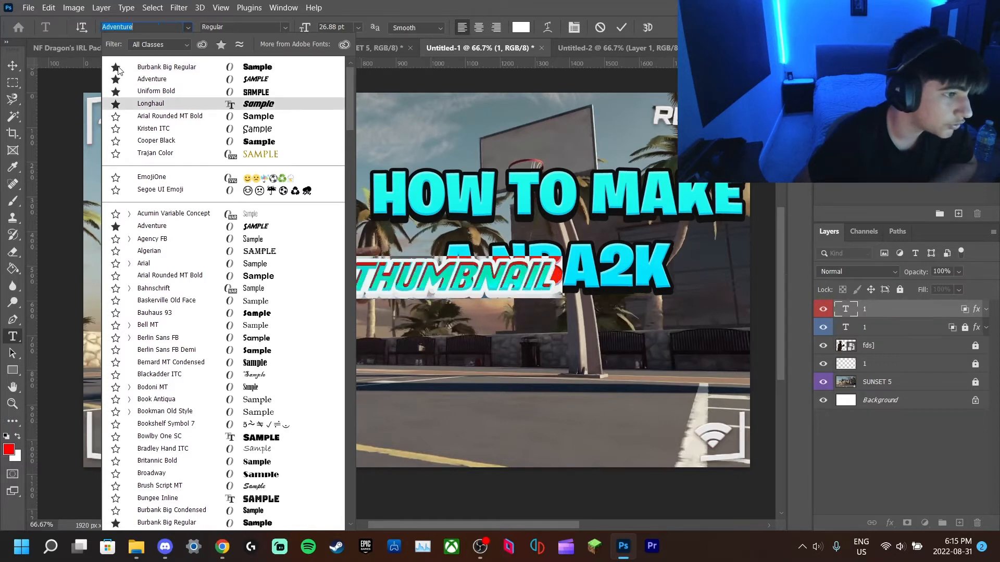
pyautogui.press('Down')
pyautogui.press('Down')
pyautogui.press('Down')
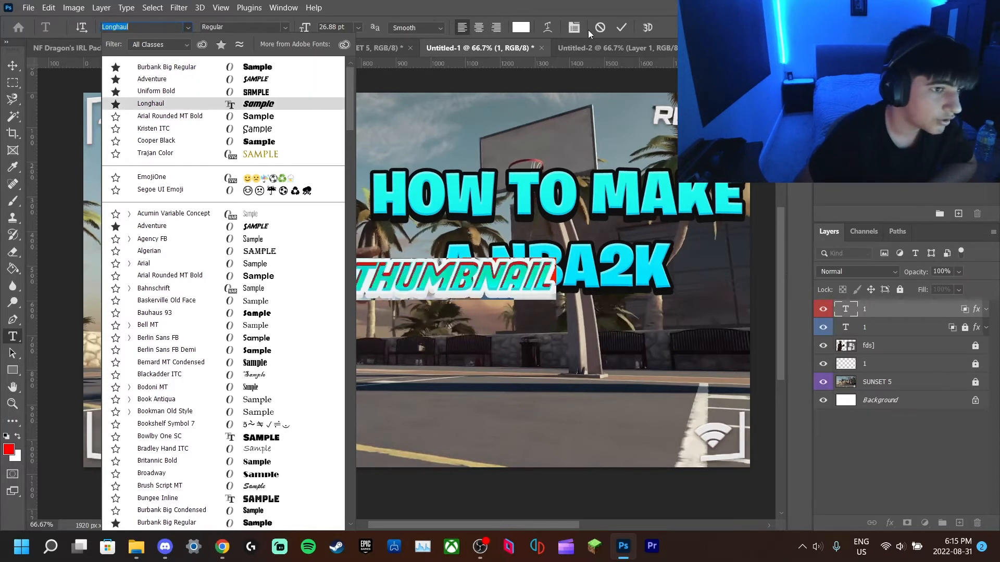
pyautogui.press('Up')
pyautogui.press('Up')
pyautogui.press('Up')
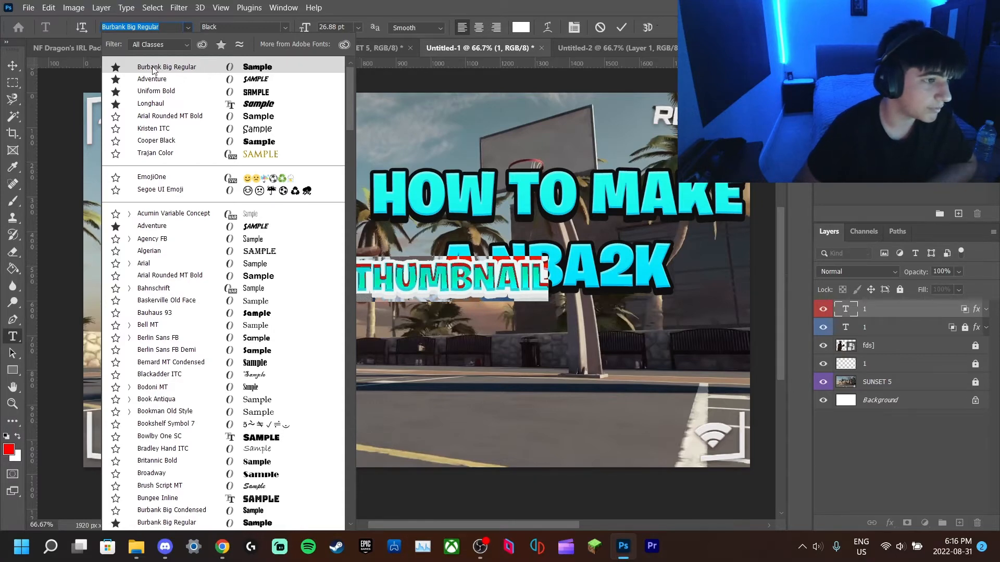
pyautogui.click(475, 3)
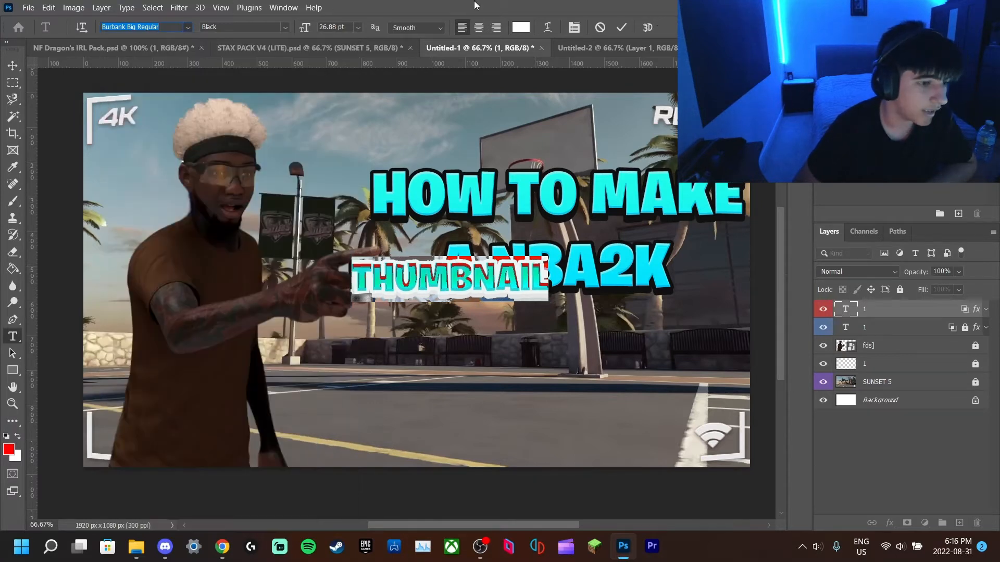
pyautogui.click(428, 265)
pyautogui.doubleClick(428, 265)
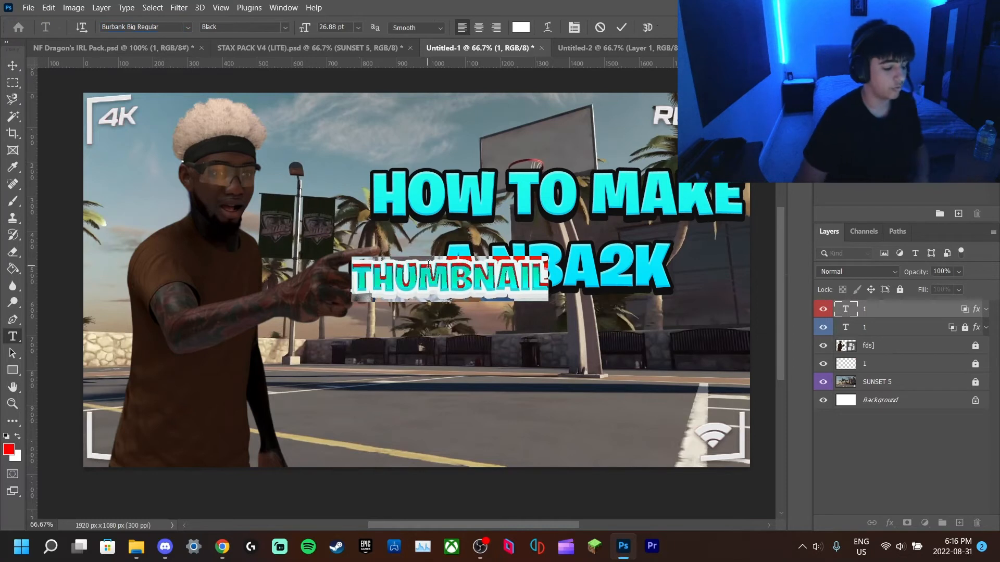
pyautogui.click(428, 265)
pyautogui.hotkey('ctrl', 't')
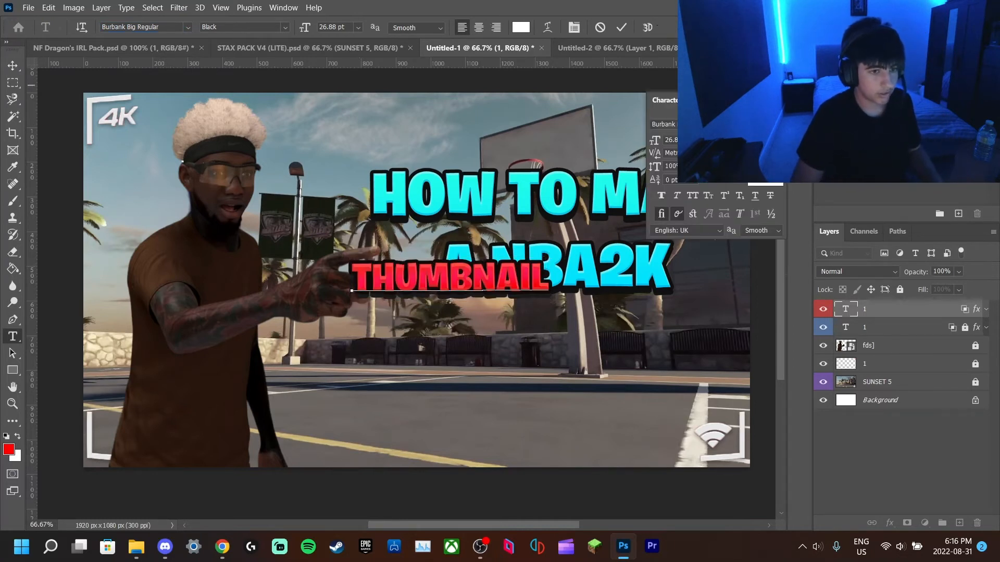
pyautogui.hotkey('ctrl', 't')
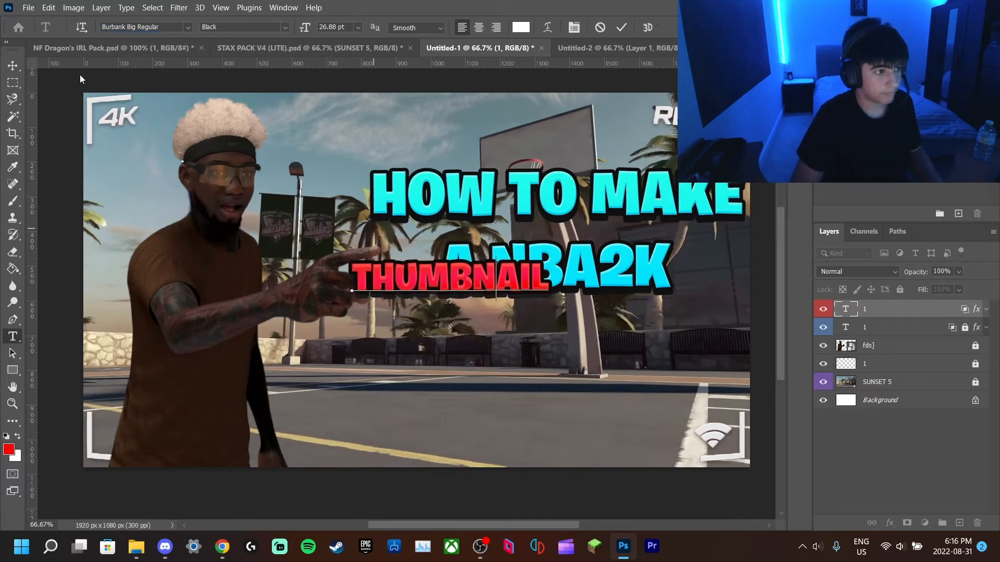
# Step: Place THUMBNAIL directly below A NBA2K, scale it to about 188% to match the title's width, and lock its layer
pyautogui.click(12, 65)
pyautogui.moveTo(428, 268); pyautogui.dragTo(522, 341)
pyautogui.hotkey('ctrl', 't')
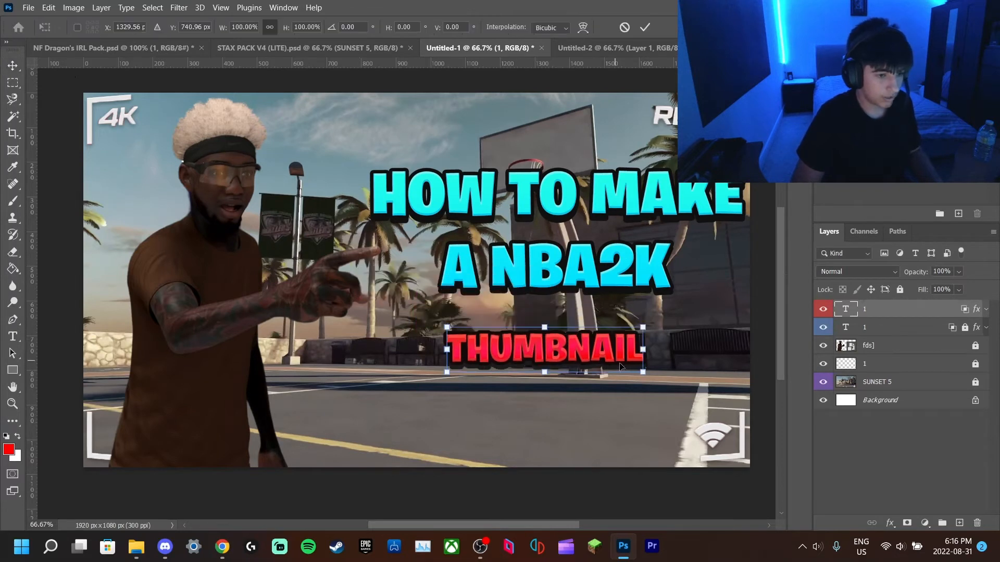
pyautogui.moveTo(646, 371); pyautogui.dragTo(752, 379)
pyautogui.moveTo(695, 348)
pyautogui.mouseDown()
pyautogui.moveTo(682, 340)
pyautogui.moveTo(681, 355)
pyautogui.mouseUp()
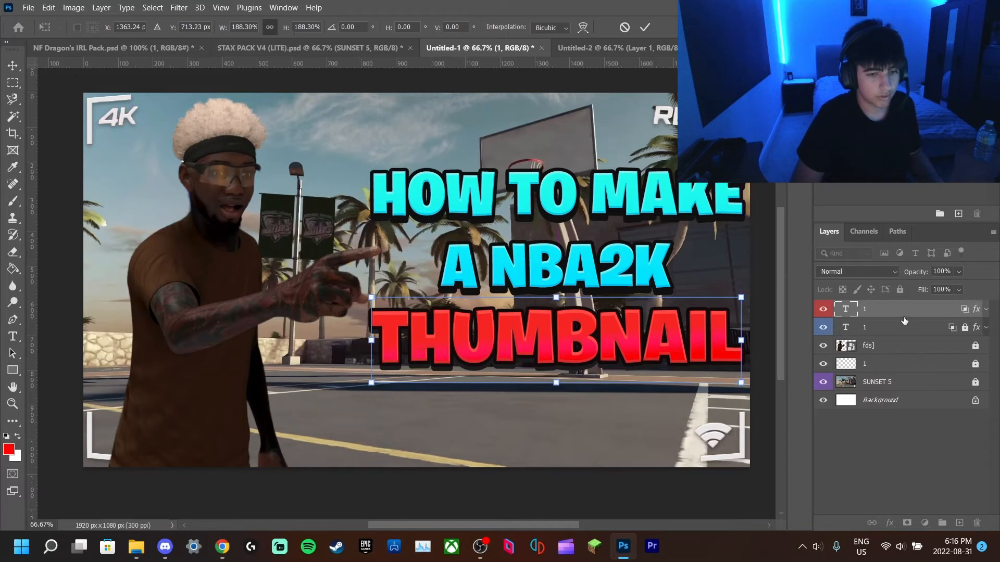
pyautogui.press('Return')
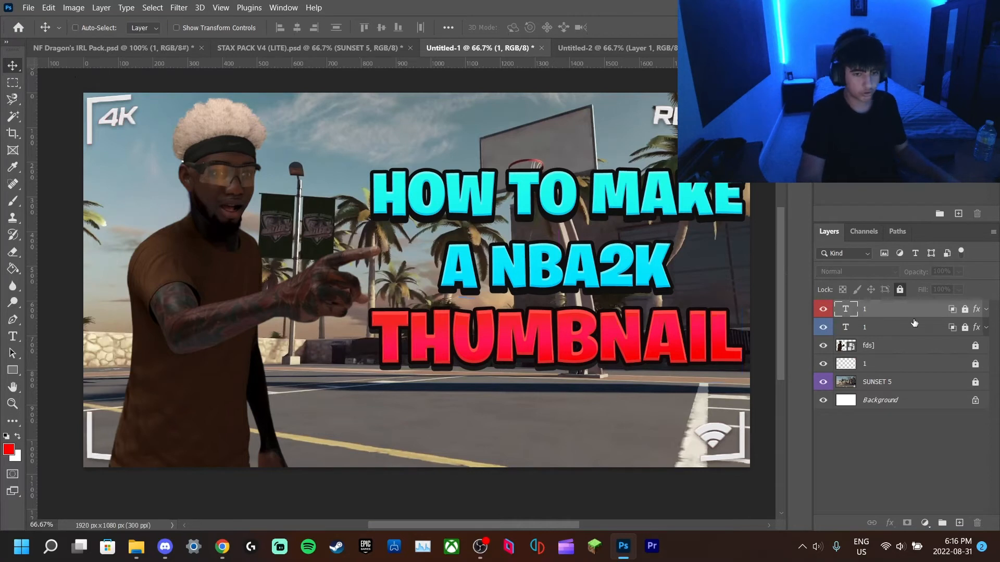
# Step: Unlock the cyan and red title text layers and convert them into a single Smart Object
pyautogui.keyDown('shift'); pyautogui.click(895, 327); pyautogui.keyUp('shift')
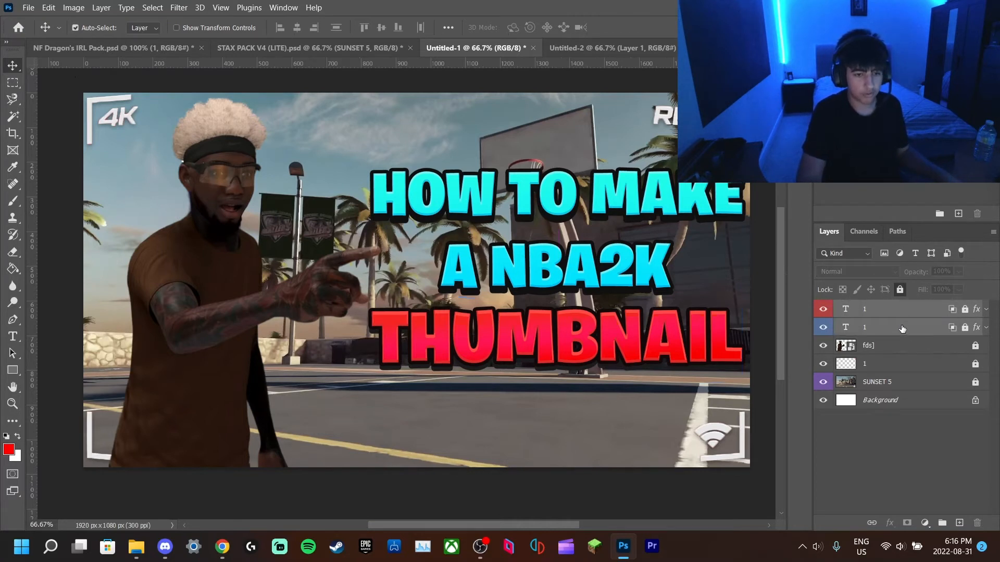
pyautogui.rightClick(902, 328)
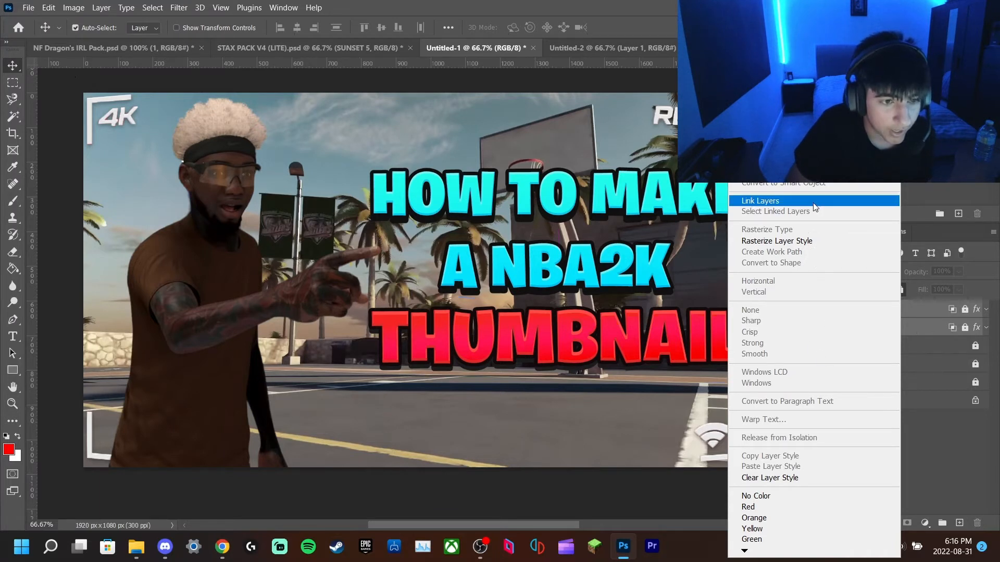
pyautogui.click(930, 310)
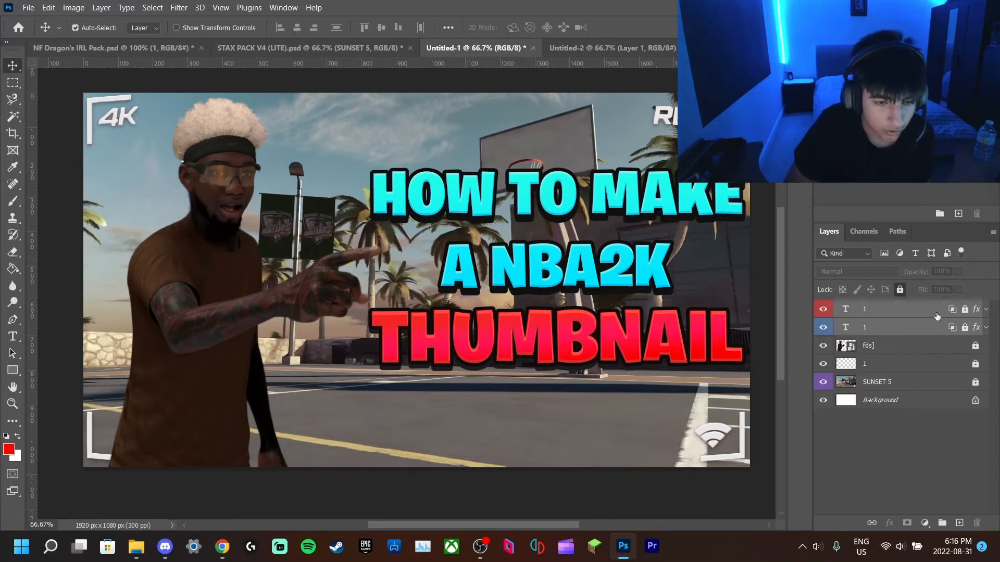
pyautogui.click(899, 290)
pyautogui.rightClick(909, 310)
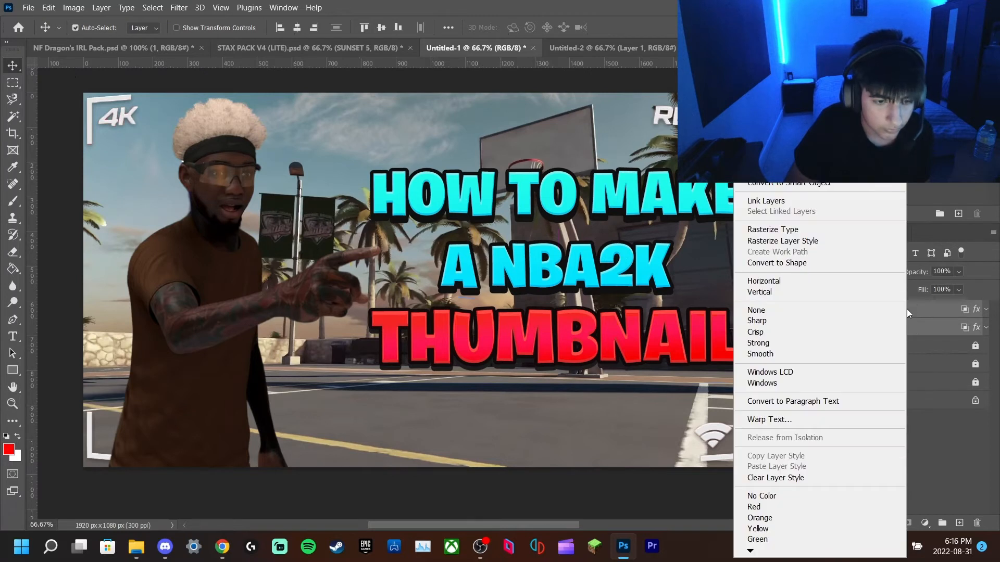
pyautogui.click(789, 184)
# Step: Warp the title Smart Object with the Arch preset at a bend of 10.2%
pyautogui.moveTo(541, 231); pyautogui.dragTo(542, 290)
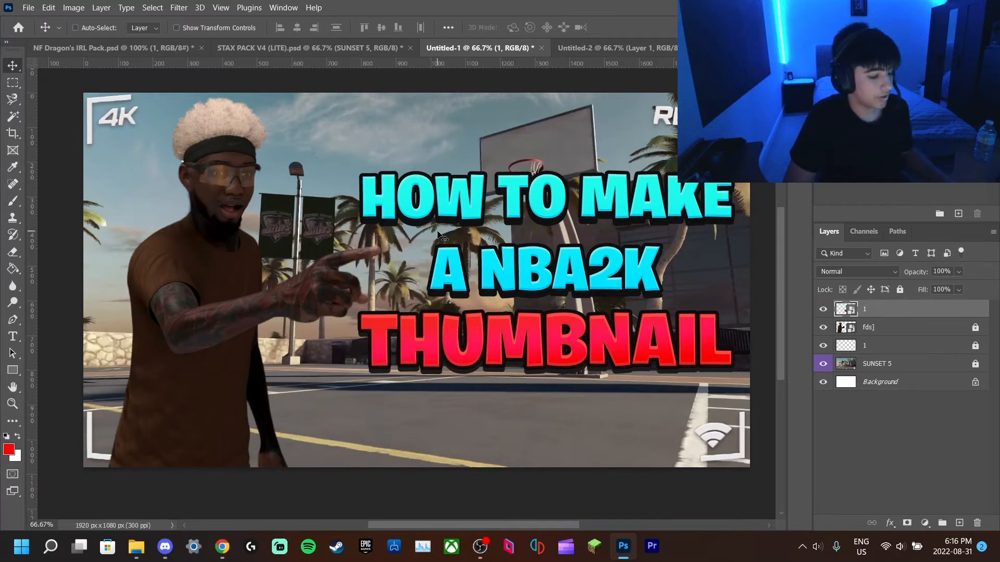
pyautogui.hotkey('ctrl', 't')
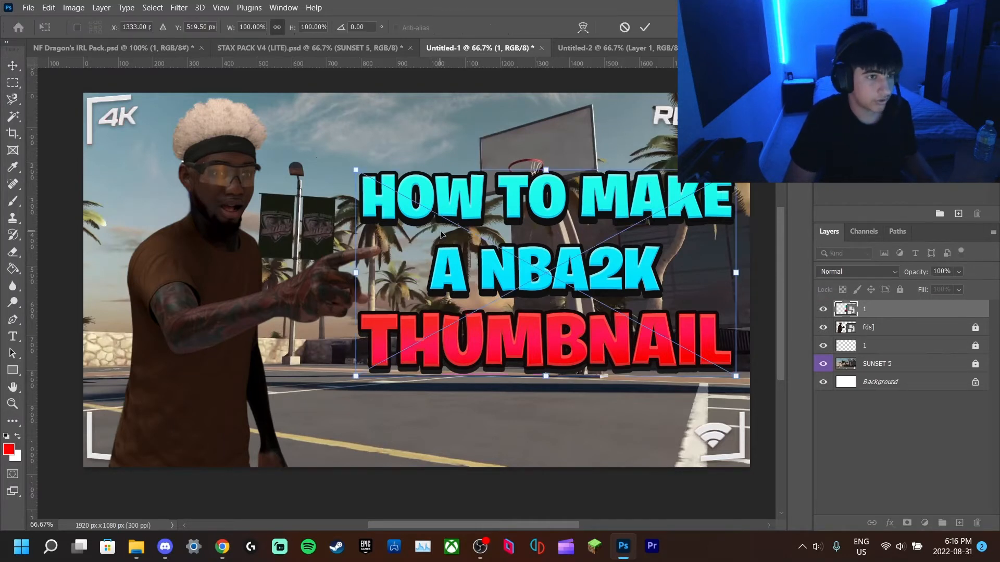
pyautogui.click(579, 30)
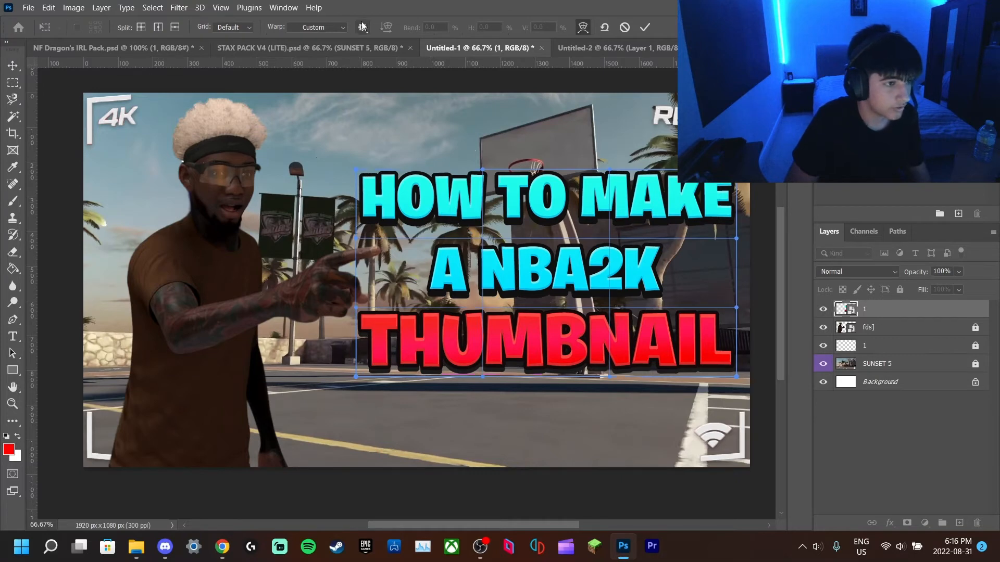
pyautogui.click(324, 26)
pyautogui.click(318, 102)
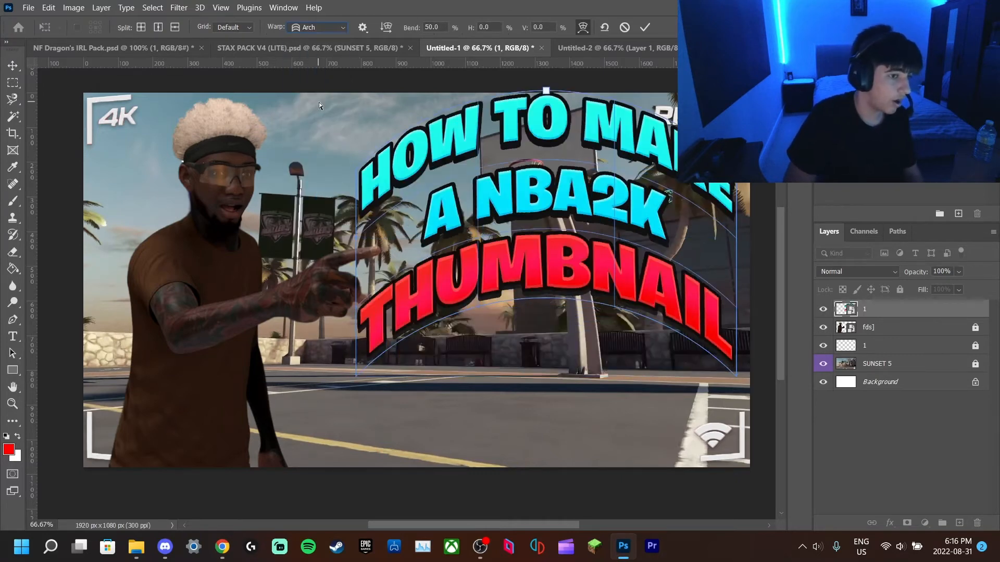
pyautogui.moveTo(411, 32); pyautogui.dragTo(157, 6)
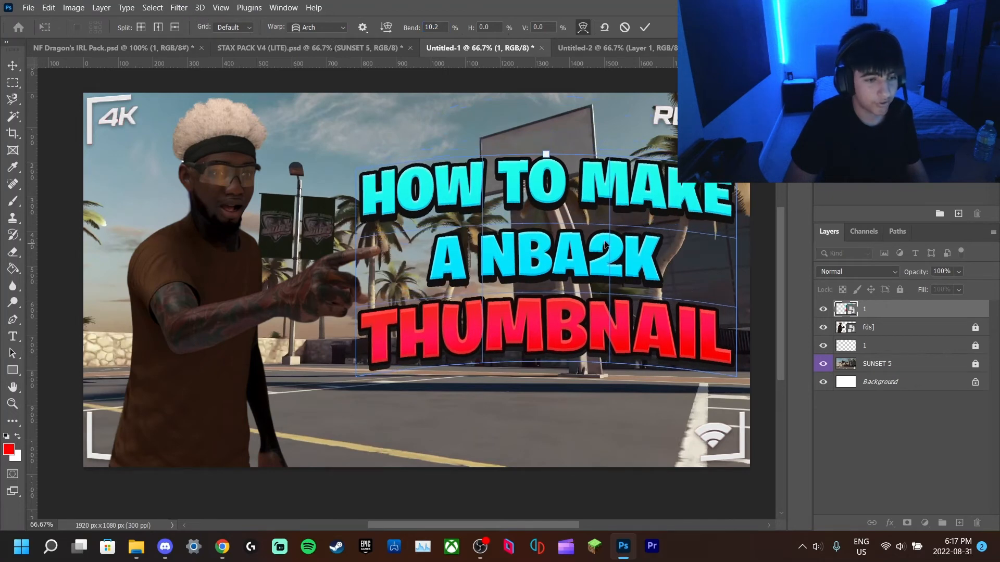
# Step: Shift the arched title slightly down, commit the transform and lock its layer
pyautogui.moveTo(572, 210); pyautogui.dragTo(576, 232)
pyautogui.press('Return')
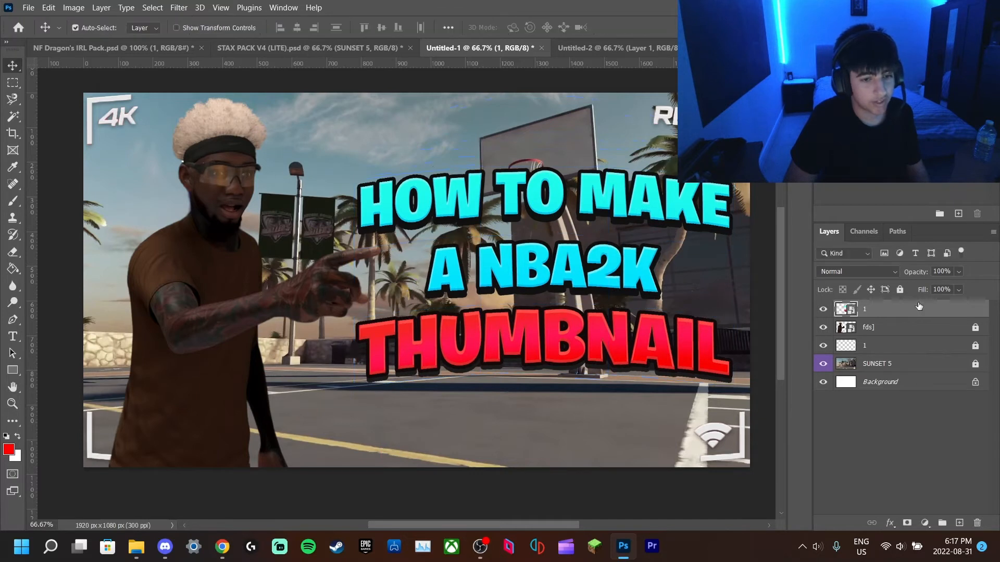
pyautogui.click(901, 293)
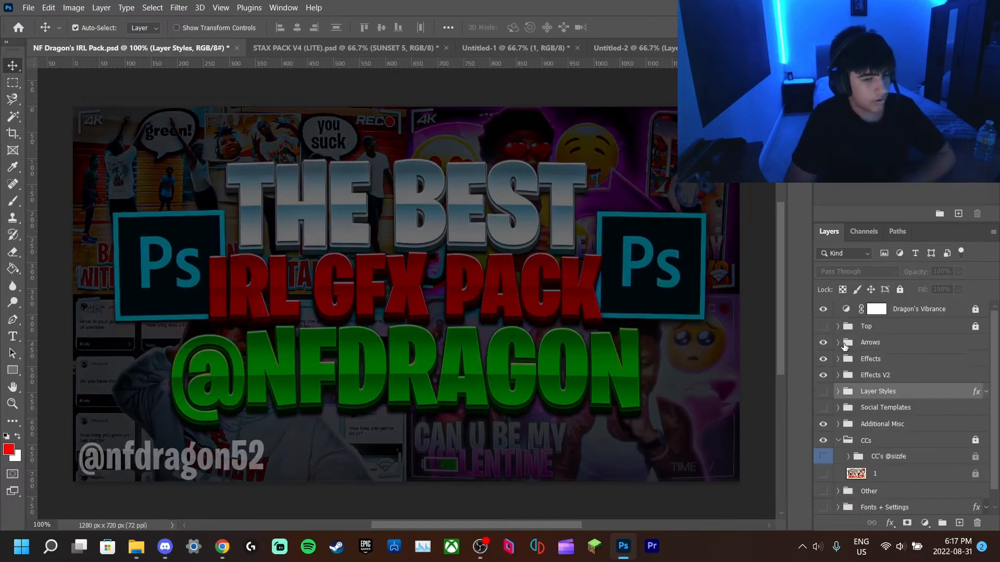
# Step: In NF Dragon's IRL Pack, preview arrows 9 and 10 in the Arrows group, then show and select arrow layer 9
pyautogui.click(838, 342)
pyautogui.scroll(-3, 835, 417)
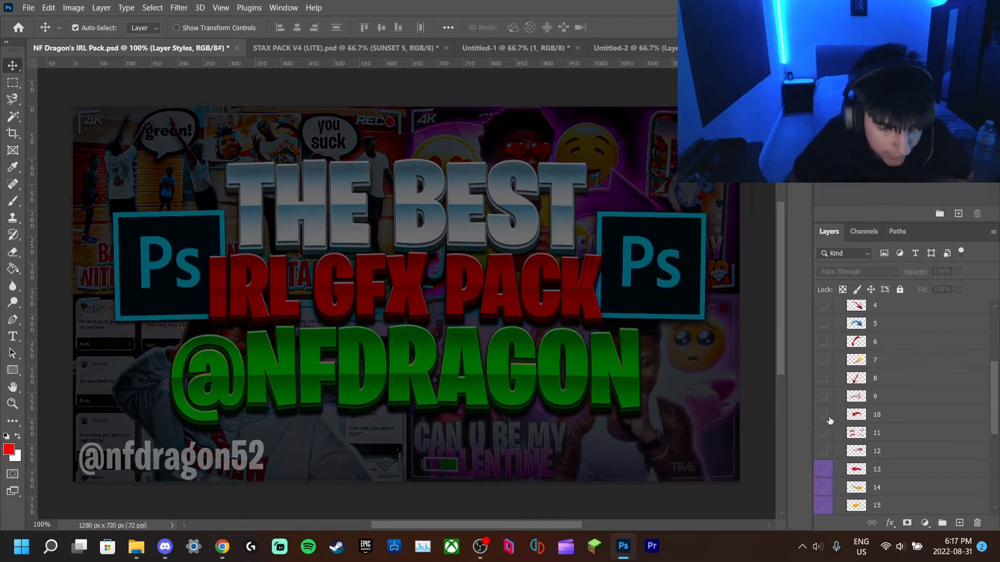
pyautogui.click(828, 416)
pyautogui.click(828, 397)
pyautogui.click(826, 399)
pyautogui.click(824, 414)
pyautogui.click(824, 397)
pyautogui.click(824, 415)
pyautogui.click(824, 396)
pyautogui.click(824, 415)
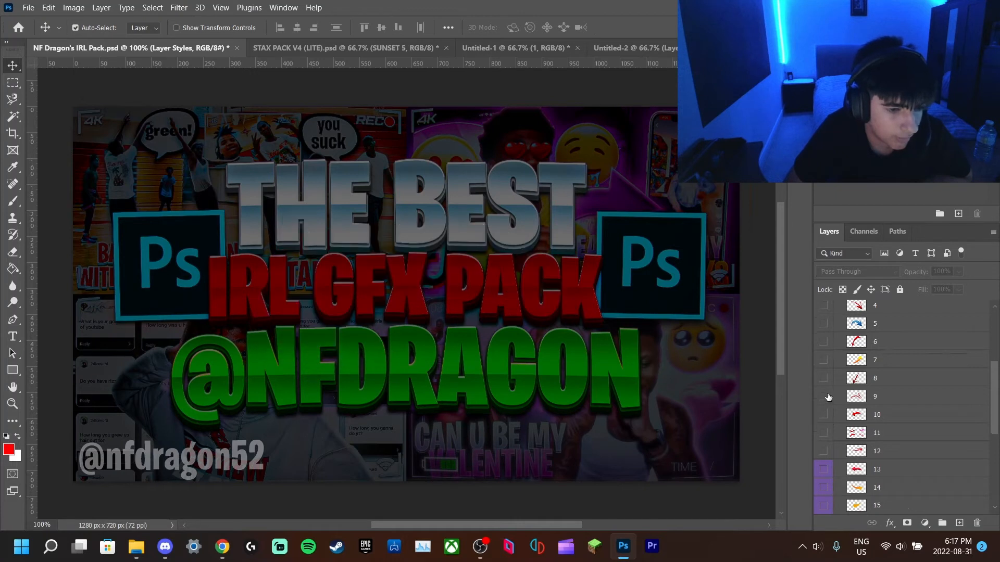
pyautogui.click(828, 400)
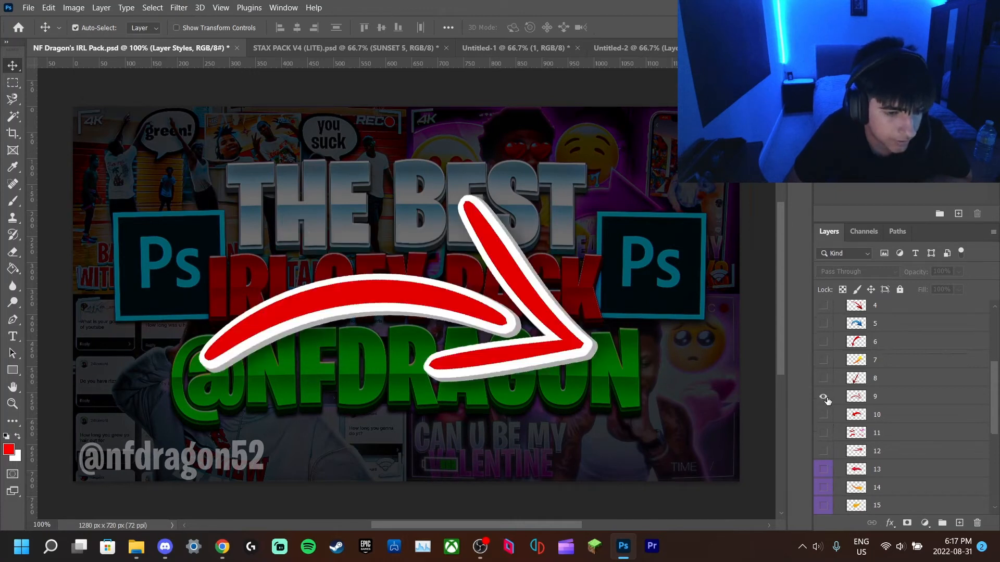
pyautogui.click(931, 397)
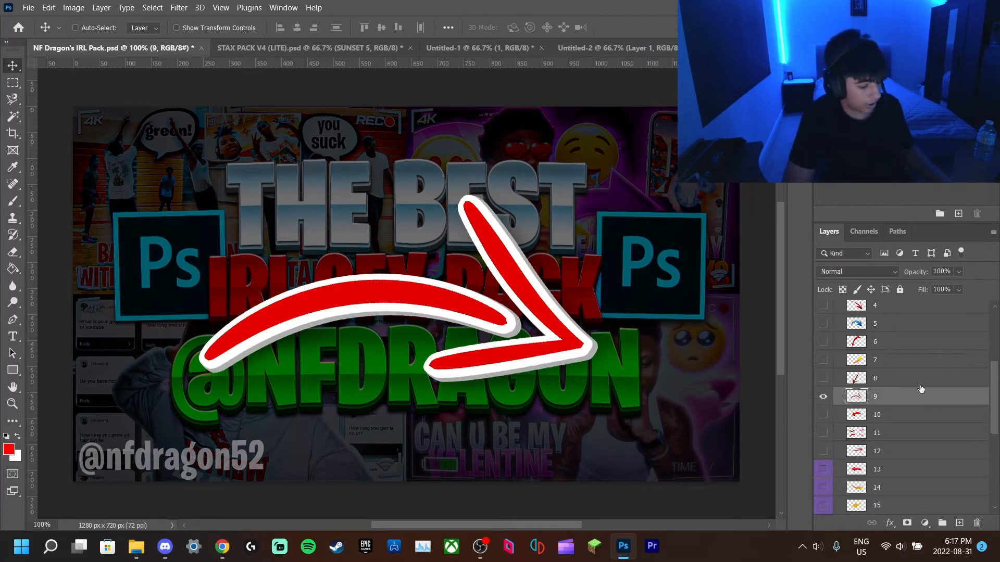
# Step: Bring the red arrow into the Untitled-1 thumbnail, rotate it about 42° and flip it horizontally
pyautogui.moveTo(499, 190); pyautogui.dragTo(422, 176)
pyautogui.hotkey('ctrl', 't')
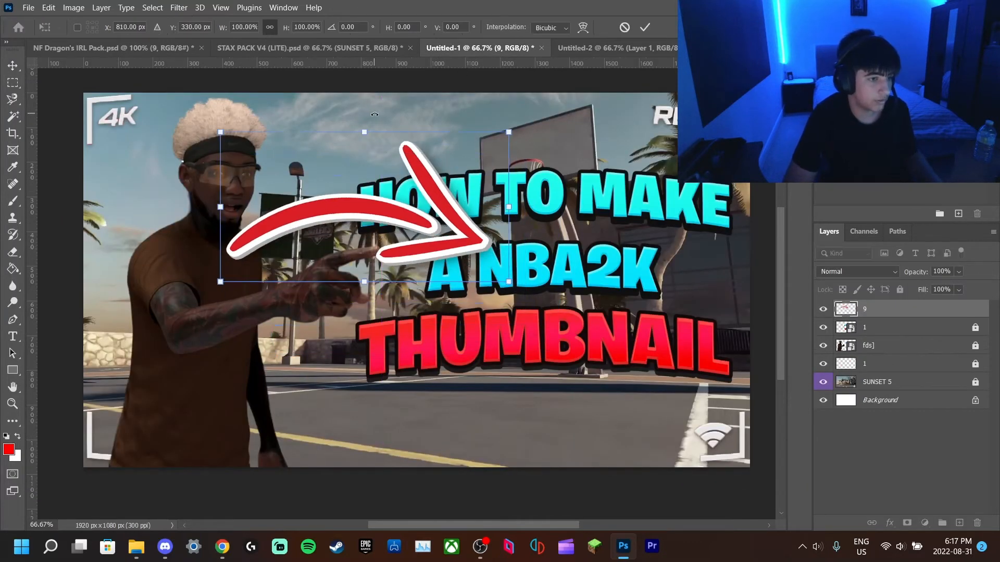
pyautogui.moveTo(373, 114); pyautogui.dragTo(432, 143)
pyautogui.moveTo(354, 190); pyautogui.dragTo(317, 151)
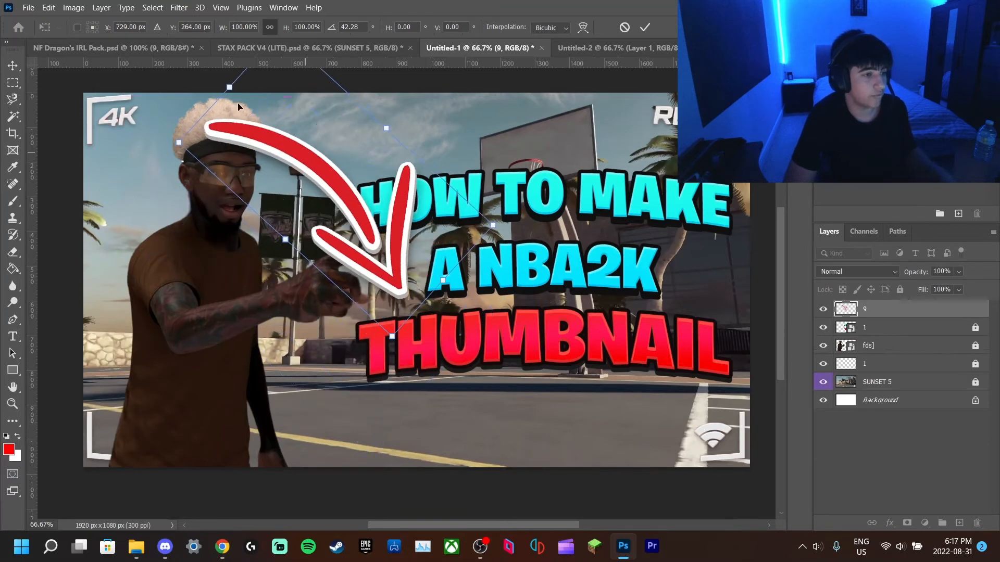
pyautogui.click(49, 8)
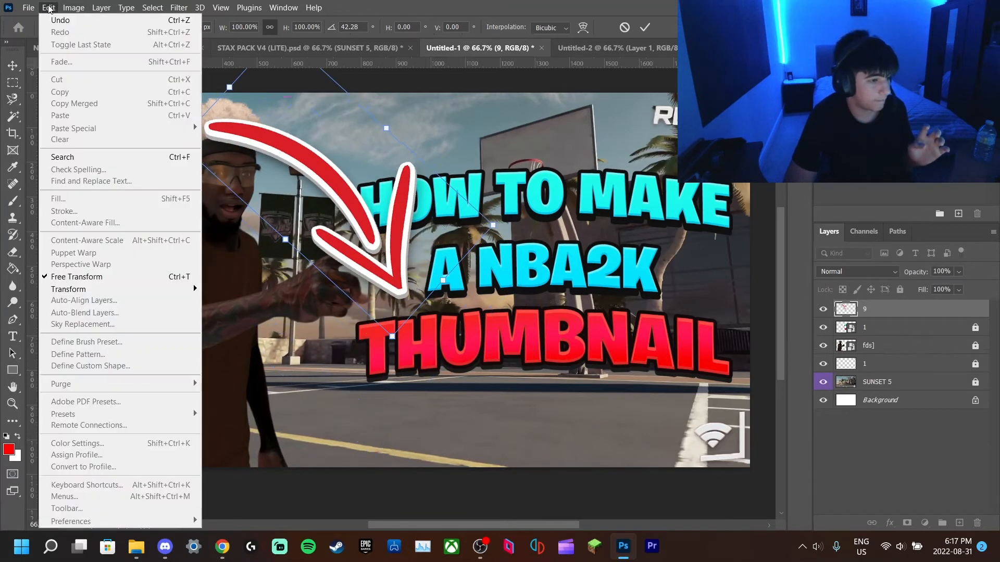
pyautogui.moveTo(115, 288)
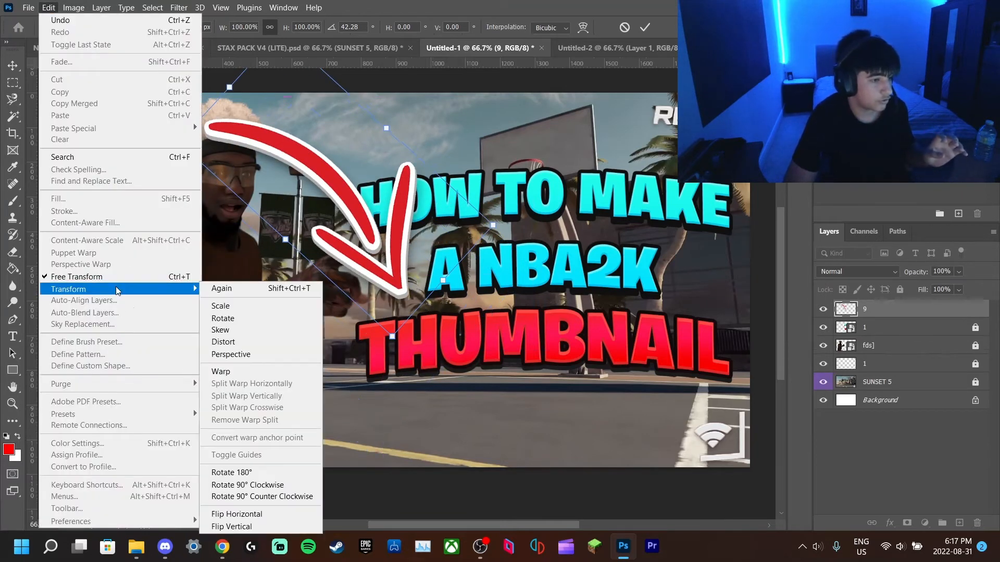
pyautogui.click(273, 515)
# Step: Rotate and reposition the flipped arrow so it enters from the canvas's upper edge and points towards the title
pyautogui.moveTo(311, 208); pyautogui.dragTo(353, 228)
pyautogui.moveTo(365, 150); pyautogui.dragTo(249, 297)
pyautogui.moveTo(354, 377); pyautogui.dragTo(294, 158)
pyautogui.moveTo(304, 220); pyautogui.dragTo(323, 205)
pyautogui.moveTo(299, 205); pyautogui.dragTo(286, 197)
pyautogui.moveTo(328, 172); pyautogui.dragTo(299, 162)
# Step: Unlock the title layer, move the title down below the arrowhead, and lock both the title and arrow layers
pyautogui.click(891, 328)
pyautogui.click(976, 329)
pyautogui.moveTo(562, 216); pyautogui.dragTo(563, 272)
pyautogui.click(900, 290)
pyautogui.click(910, 313)
pyautogui.click(900, 290)
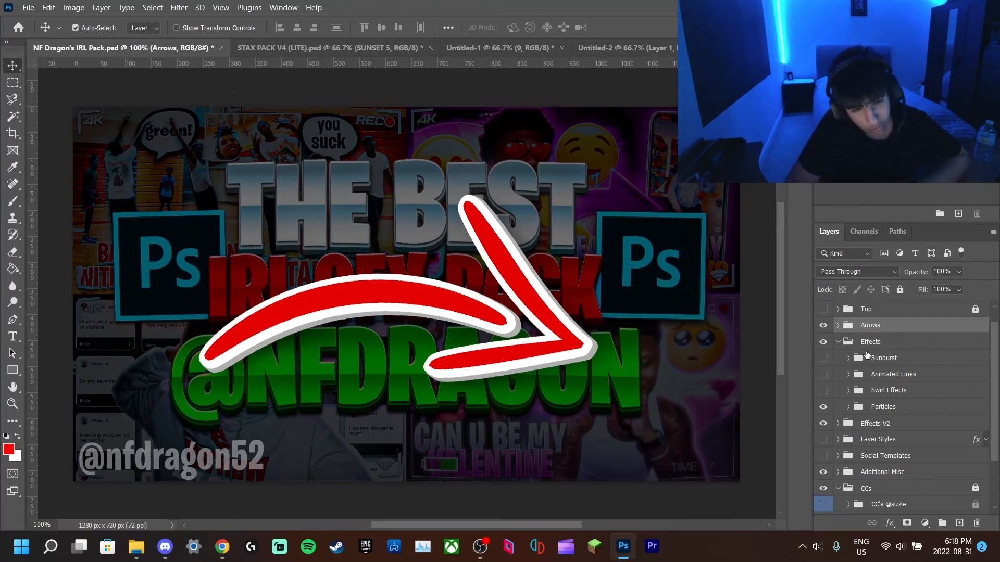
# Step: In the pack's Effects group, compare Animated Lines layers 4, 5 and 6, then show and select layer 4
pyautogui.click(849, 375)
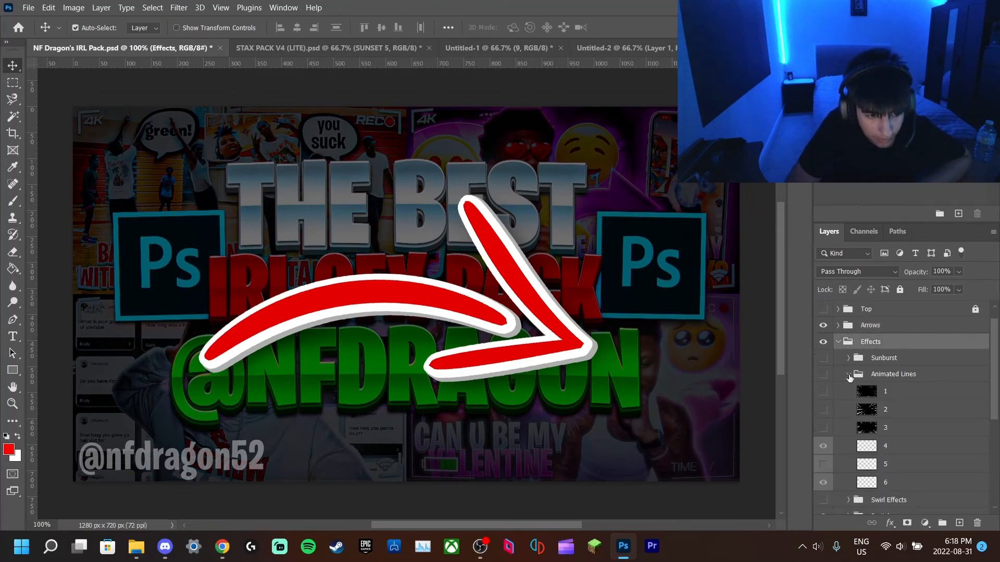
pyautogui.click(823, 464)
pyautogui.click(822, 449)
pyautogui.click(824, 482)
pyautogui.click(825, 482)
pyautogui.click(824, 482)
pyautogui.click(823, 464)
pyautogui.click(823, 464)
pyautogui.click(824, 446)
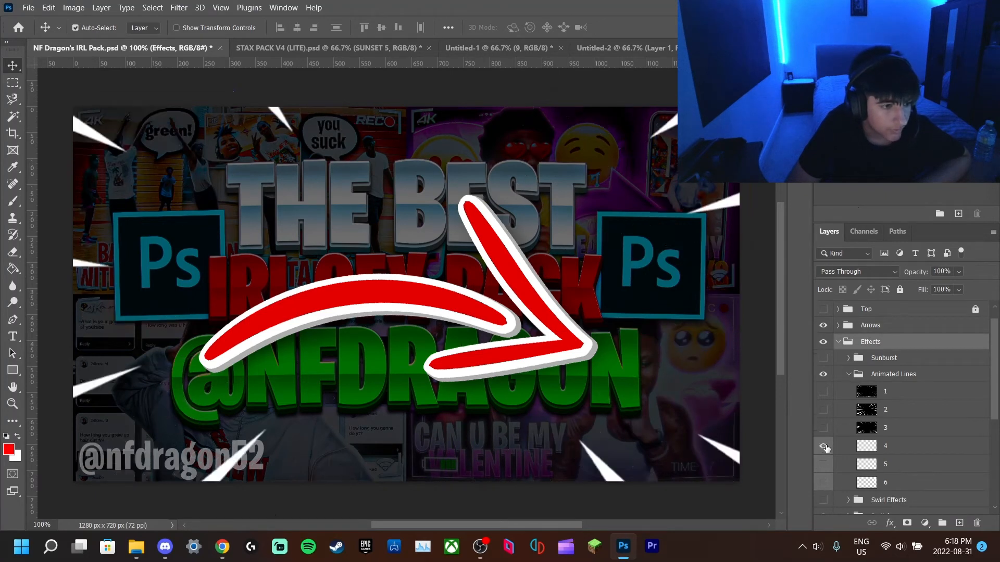
pyautogui.click(908, 445)
# Step: Bring the white lines into the thumbnail and scale them to 150% so they cover the whole canvas
pyautogui.moveTo(382, 79); pyautogui.dragTo(447, 161)
pyautogui.hotkey('ctrl', 't')
pyautogui.moveTo(640, 154); pyautogui.dragTo(748, 96)
pyautogui.press('Up')
pyautogui.press('Up')
pyautogui.press('Up')
pyautogui.press('Up')
pyautogui.press('Up')
pyautogui.press('Up')
pyautogui.press('Up')
pyautogui.press('Up')
pyautogui.press('Up')
pyautogui.press('Up')
pyautogui.press('Up')
pyautogui.press('Up')
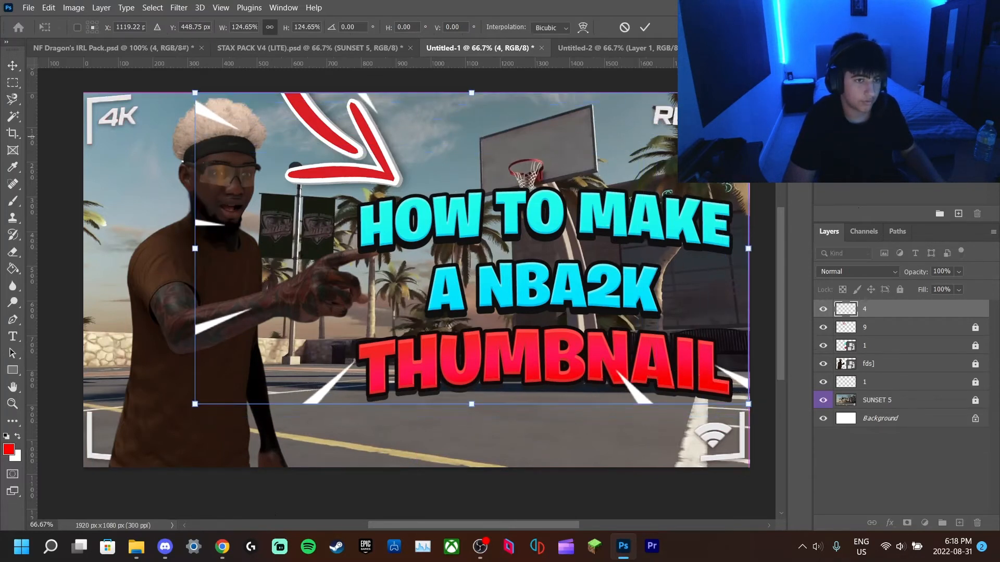
pyautogui.moveTo(195, 404); pyautogui.dragTo(82, 467)
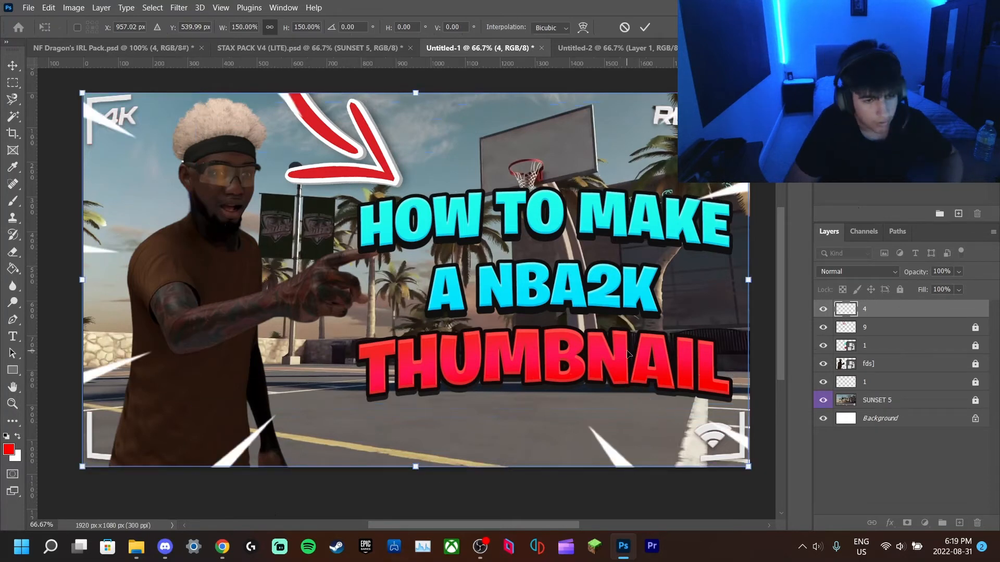
pyautogui.press('Return')
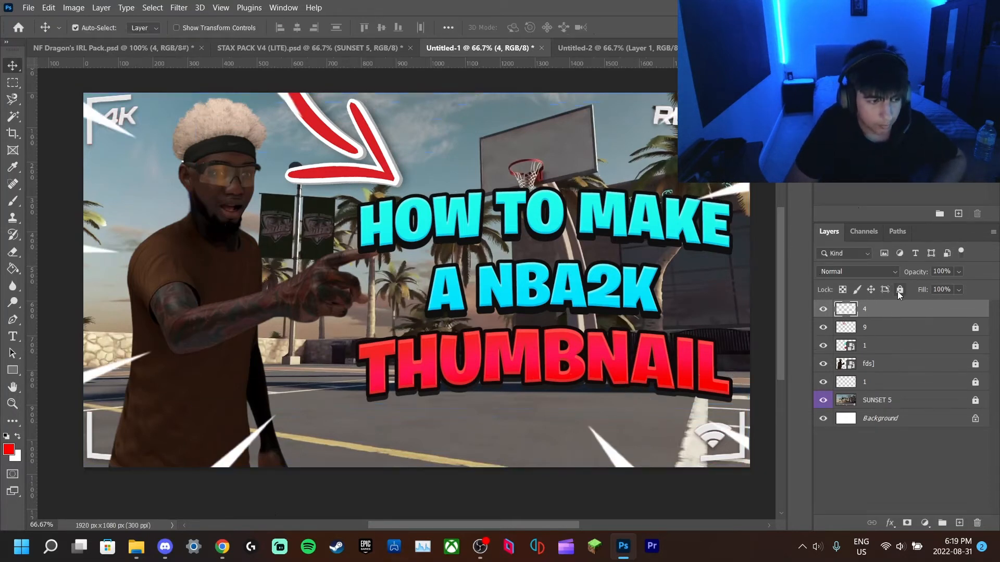
pyautogui.click(898, 292)
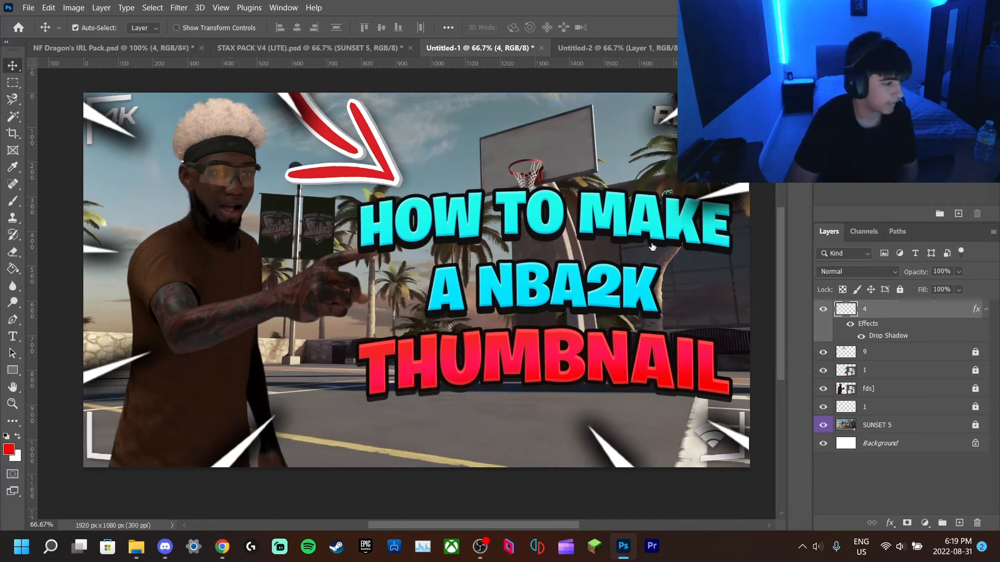
# Step: Add a white ffffff Color Overlay in Normal mode at 100% opacity to lines layer 4, then lock the layer
pyautogui.doubleClick(923, 309)
pyautogui.click(471, 300)
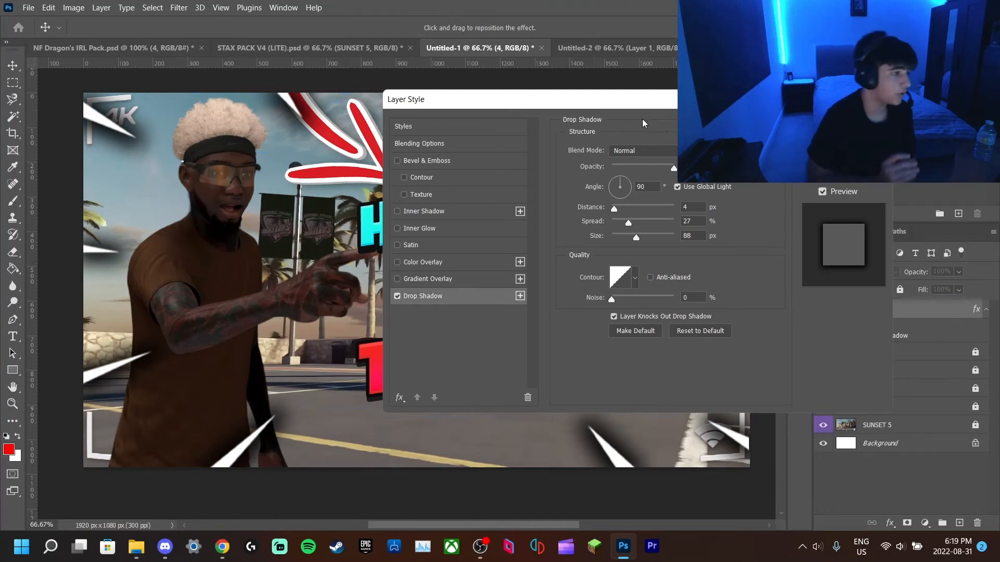
pyautogui.moveTo(566, 100); pyautogui.dragTo(398, 104)
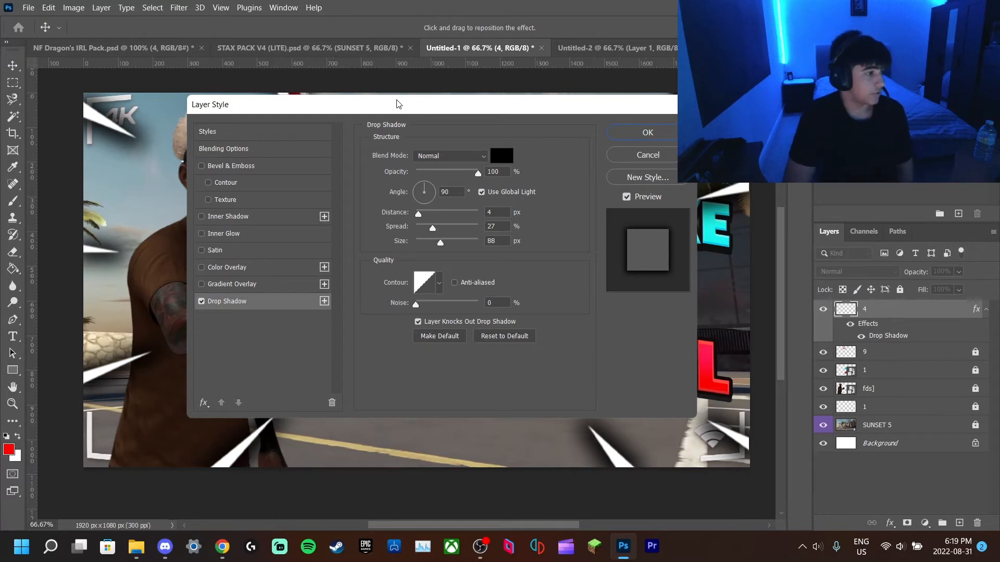
pyautogui.click(274, 267)
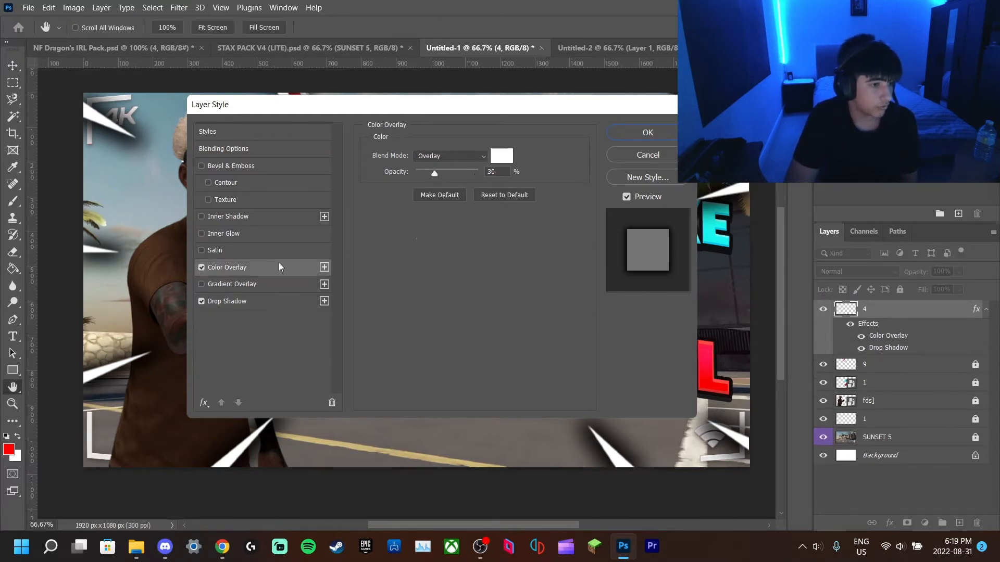
pyautogui.click(439, 161)
pyautogui.click(432, 157)
pyautogui.moveTo(434, 173); pyautogui.dragTo(519, 167)
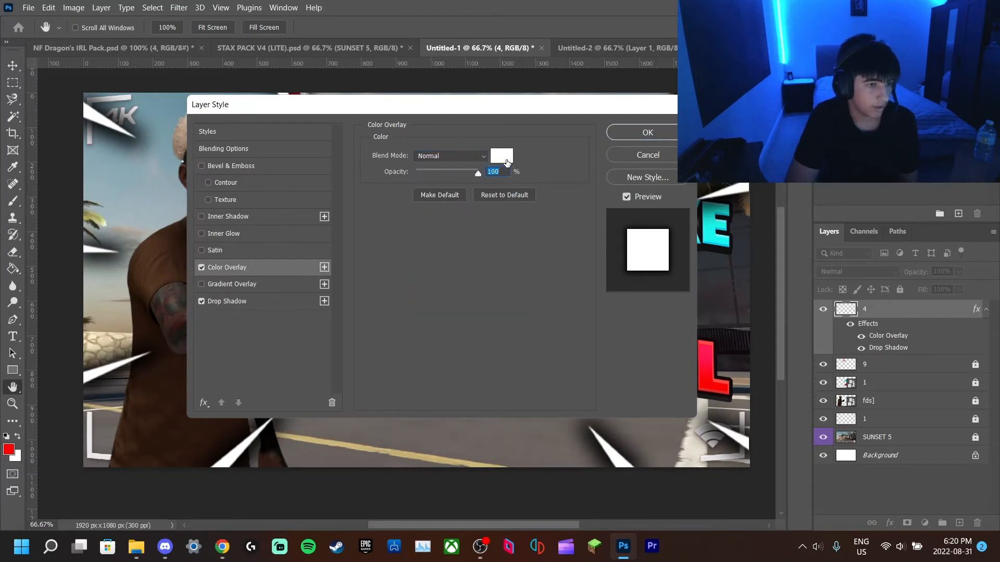
pyautogui.click(501, 156)
pyautogui.moveTo(661, 402)
pyautogui.mouseDown()
pyautogui.moveTo(725, 339)
pyautogui.moveTo(739, 279)
pyautogui.moveTo(732, 308)
pyautogui.moveTo(595, 343)
pyautogui.moveTo(547, 221)
pyautogui.mouseUp()
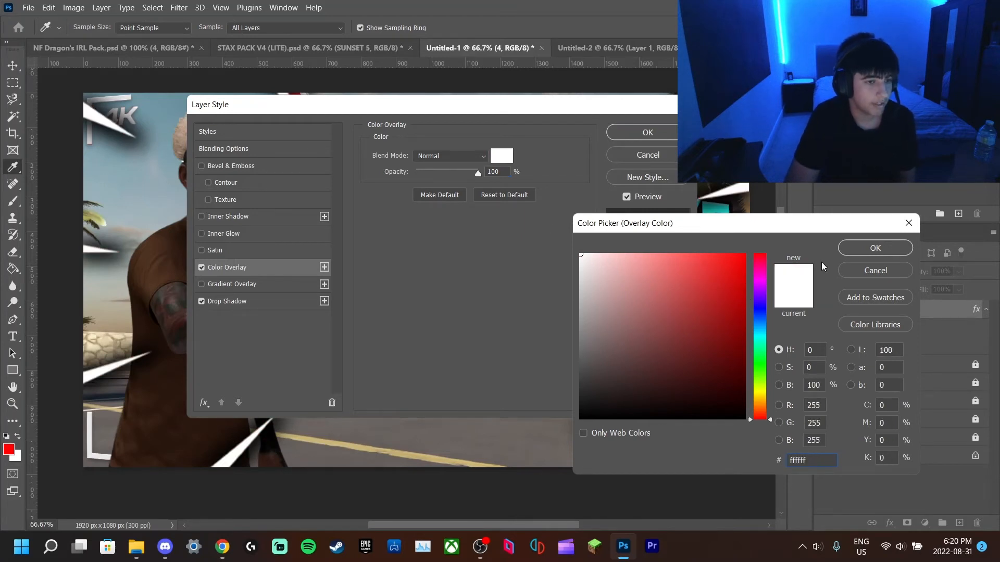
pyautogui.click(874, 248)
pyautogui.click(639, 137)
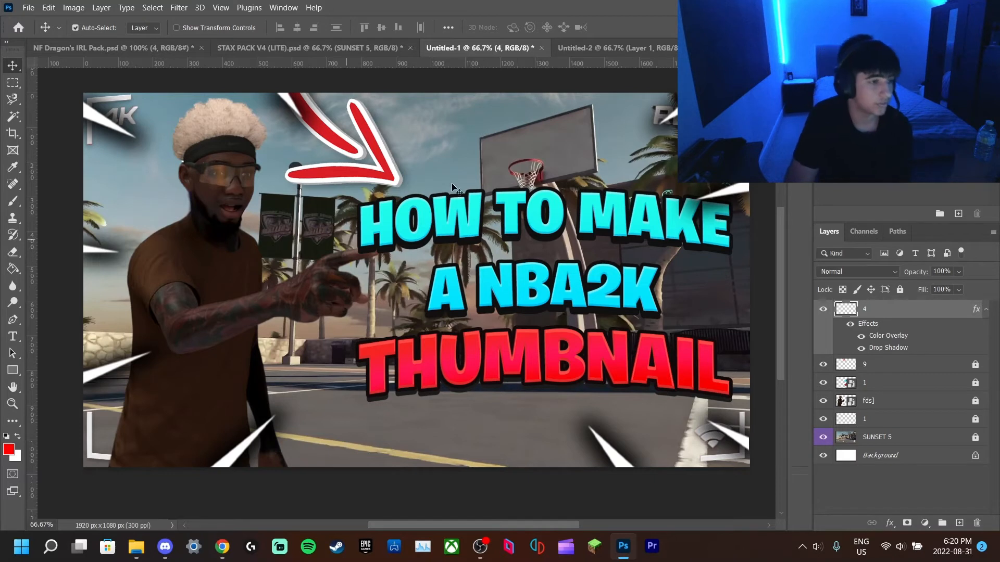
pyautogui.click(985, 311)
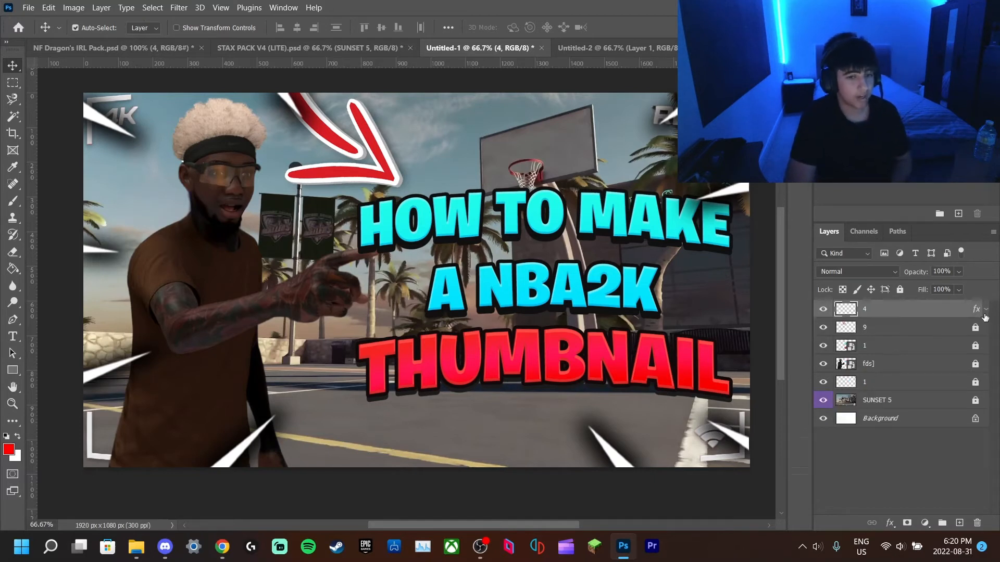
pyautogui.click(899, 289)
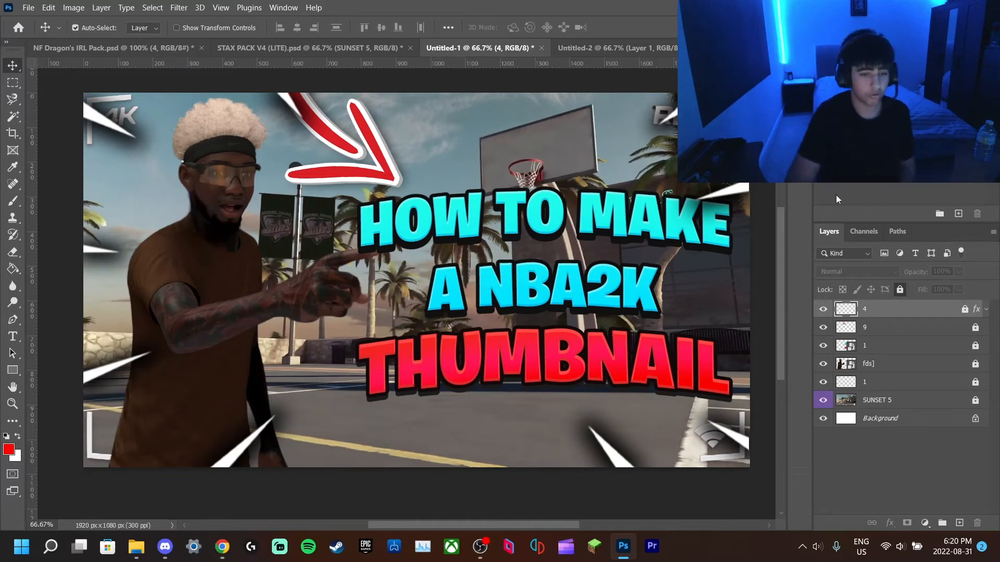
# Step: Unlock the player cut-out layer and add a black Drop Shadow at 100% opacity, 4 px distance, 27% spread and 88 px size
pyautogui.click(959, 368)
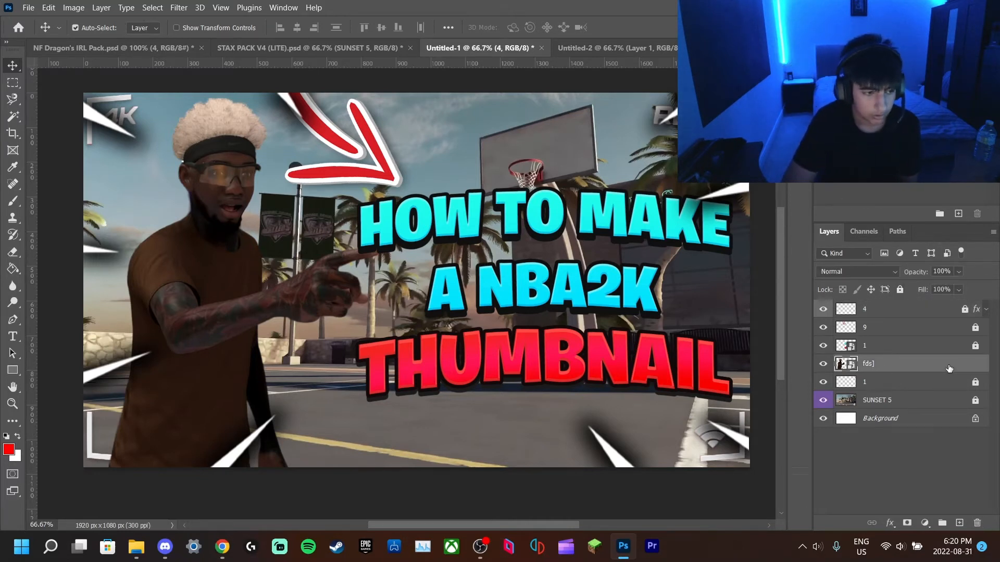
pyautogui.doubleClick(897, 369)
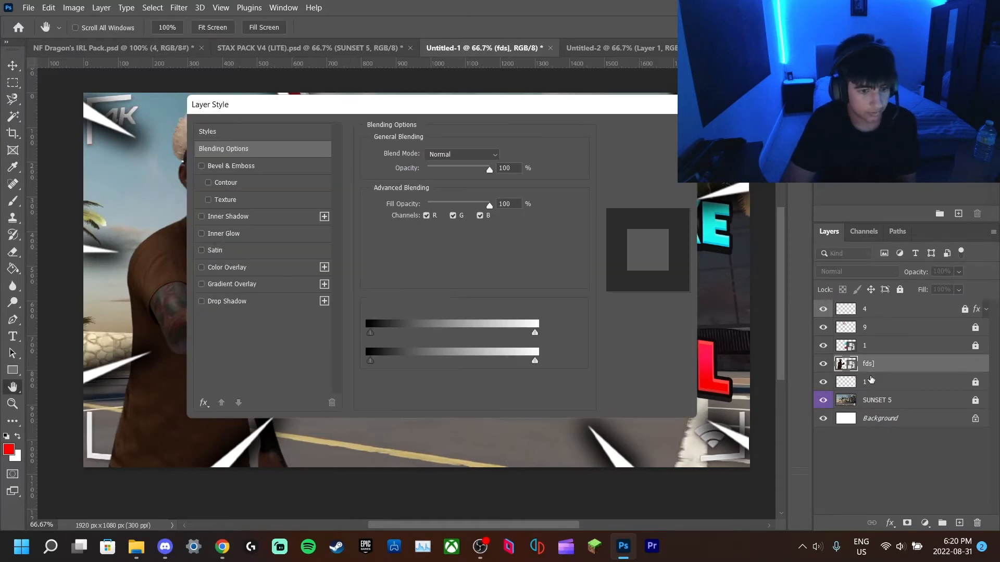
pyautogui.click(227, 301)
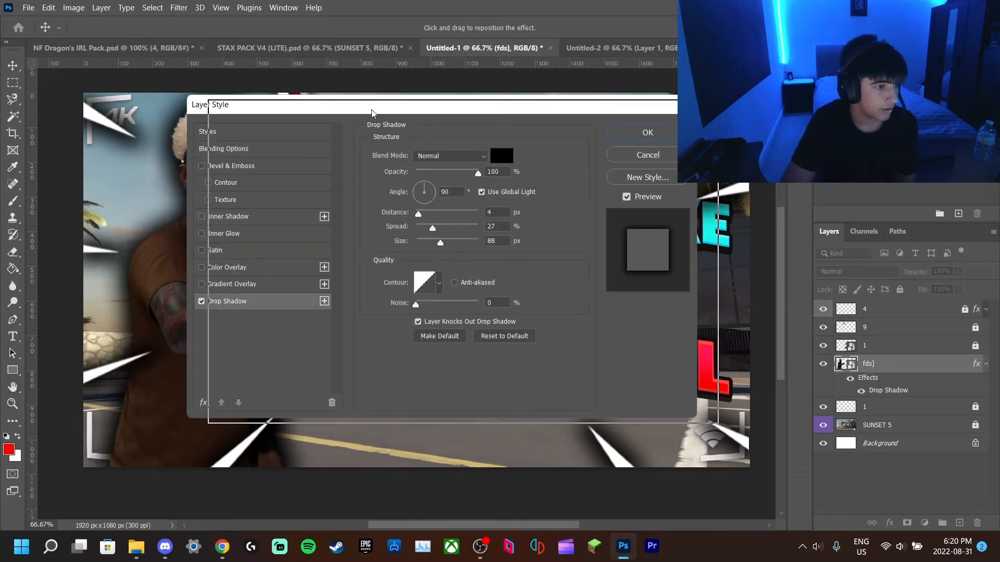
pyautogui.moveTo(328, 102); pyautogui.dragTo(600, 144)
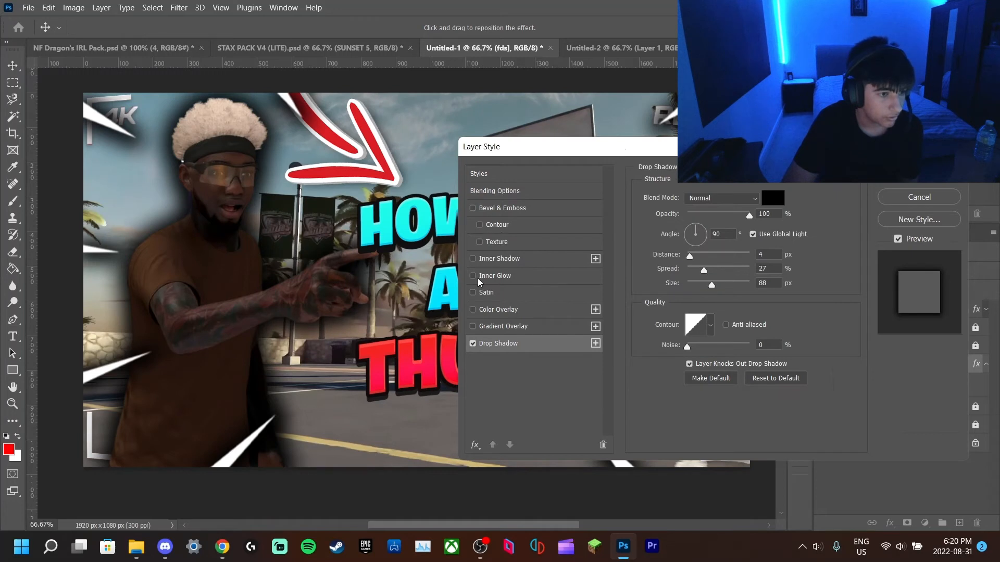
pyautogui.click(474, 342)
pyautogui.click(474, 342)
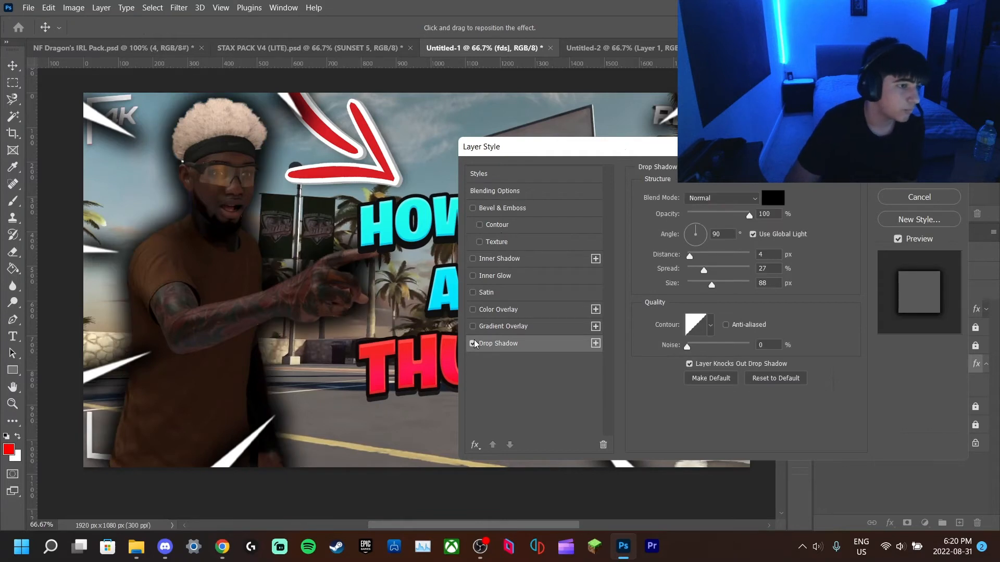
pyautogui.press('Return')
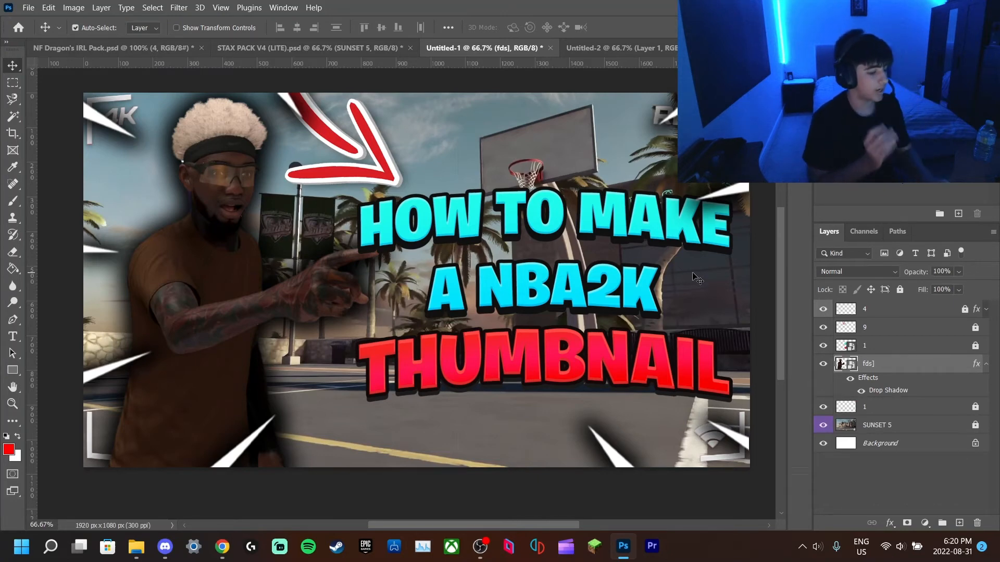
# Step: In the STAX PACK V4 (LITE) document, collapse the Particle 2 group and expand the OUTLINES group
pyautogui.click(310, 48)
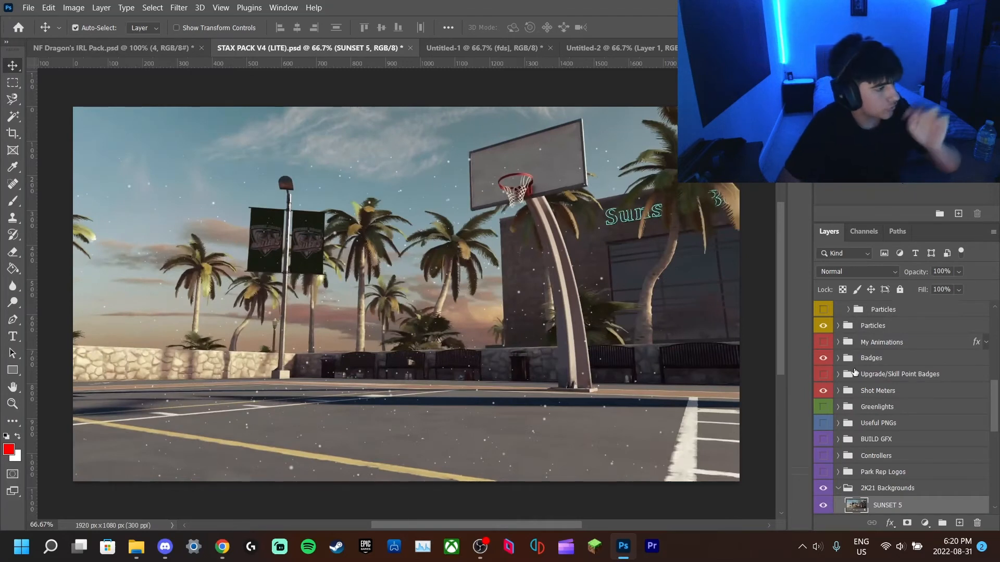
pyautogui.scroll(3, 855, 372)
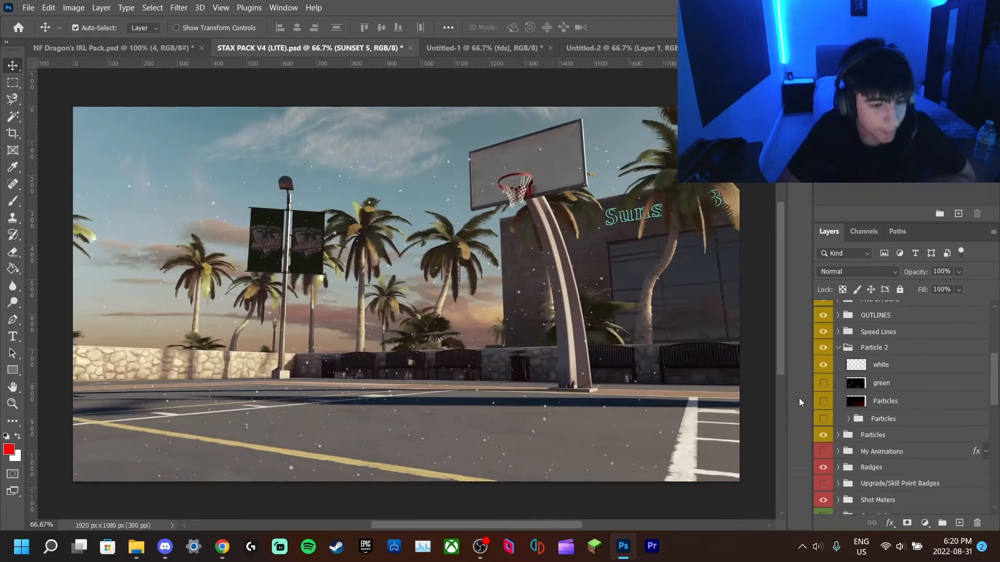
pyautogui.scroll(1, 837, 383)
pyautogui.click(838, 366)
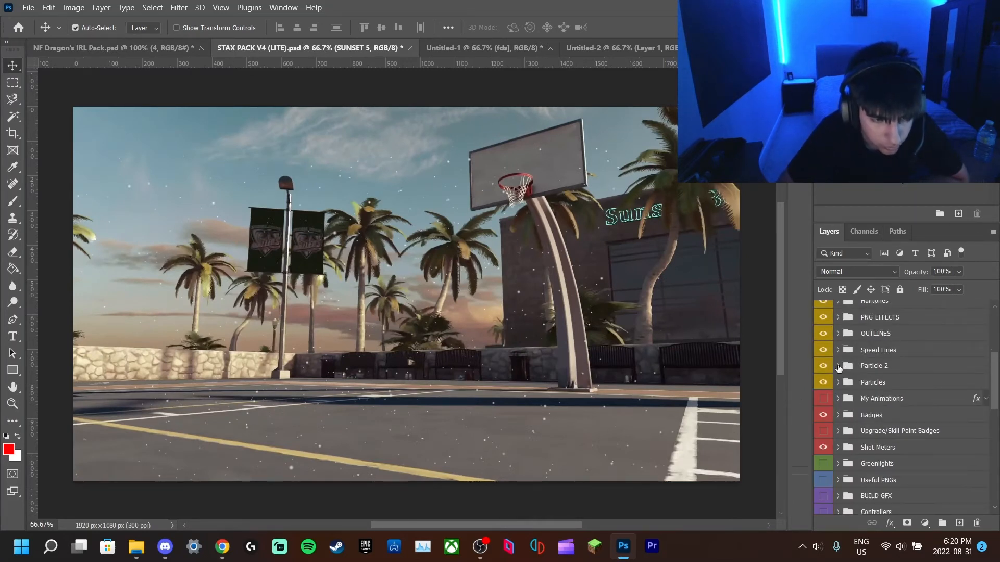
pyautogui.scroll(1, 839, 368)
pyautogui.click(835, 352)
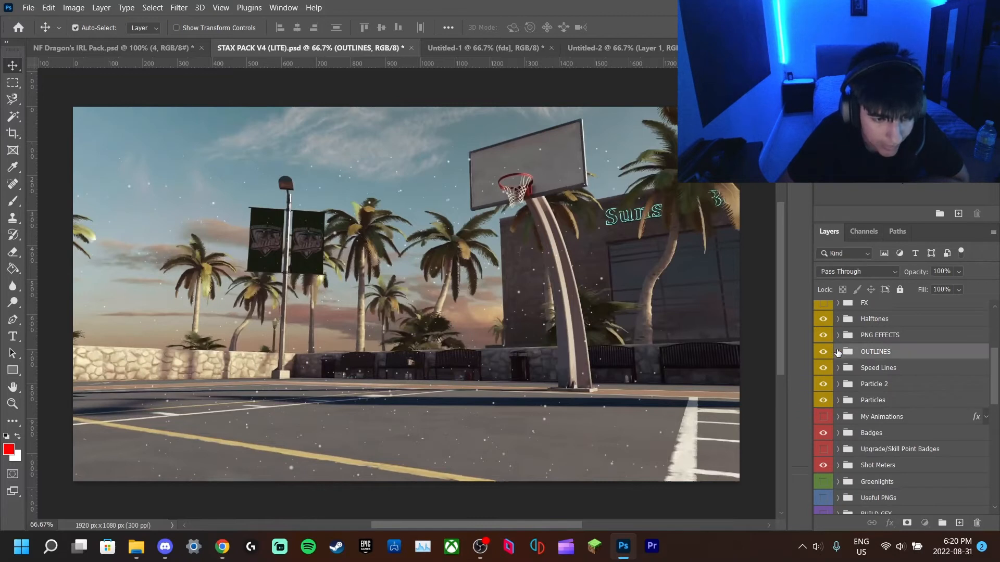
pyautogui.click(837, 352)
pyautogui.scroll(-3, 834, 408)
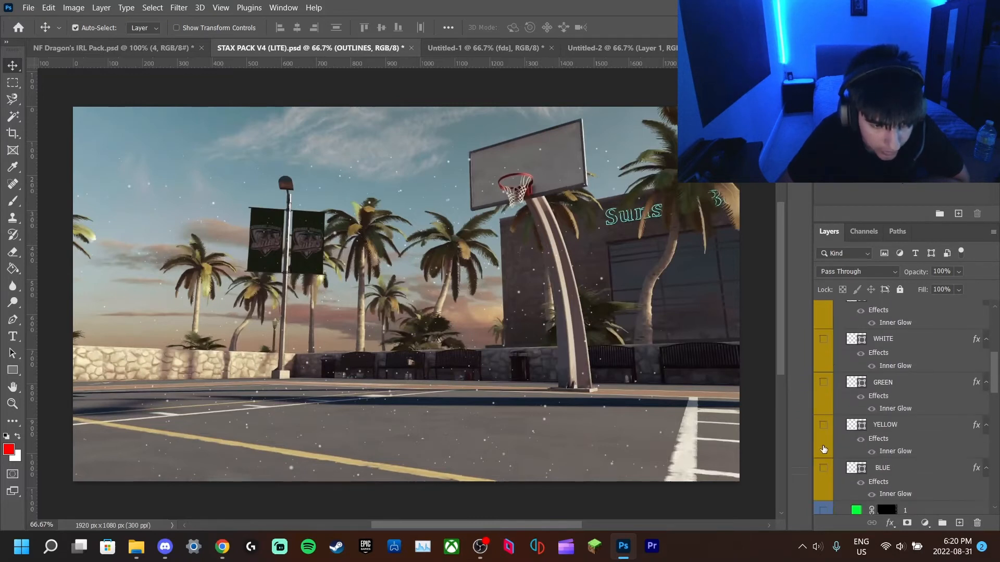
# Step: Try the BLUE outline from the OUTLINES group and hide it again
pyautogui.click(824, 469)
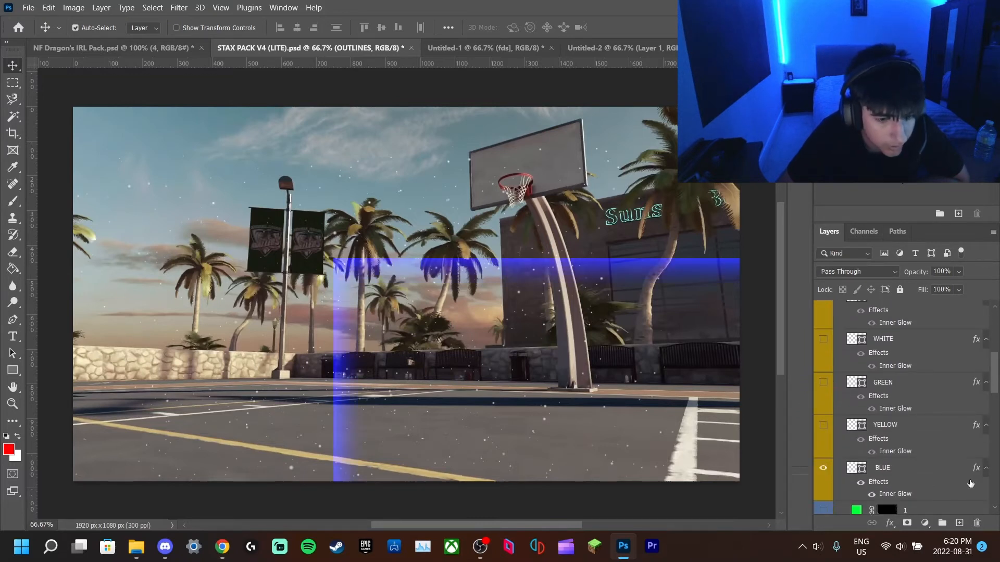
pyautogui.click(896, 468)
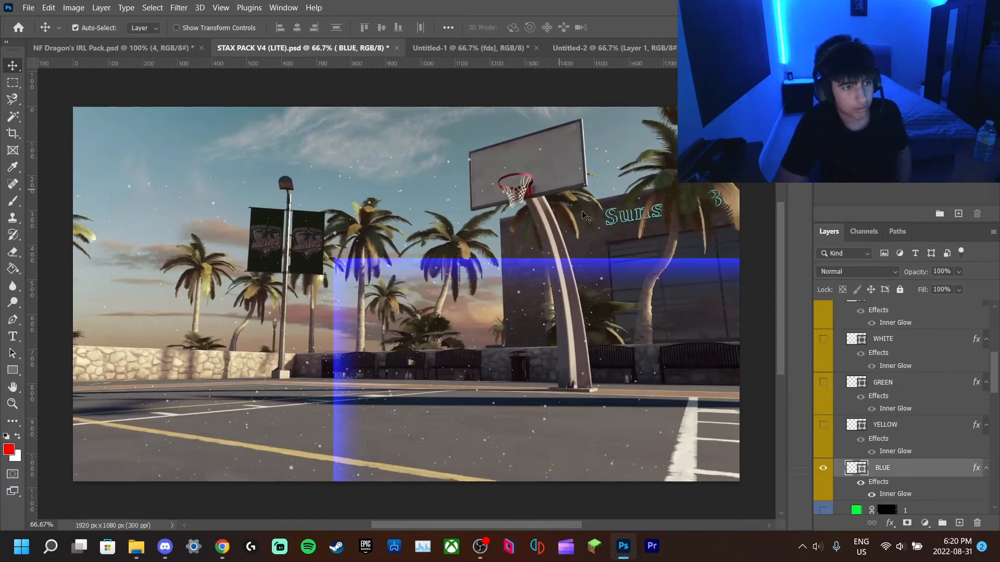
pyautogui.scroll(2, 846, 412)
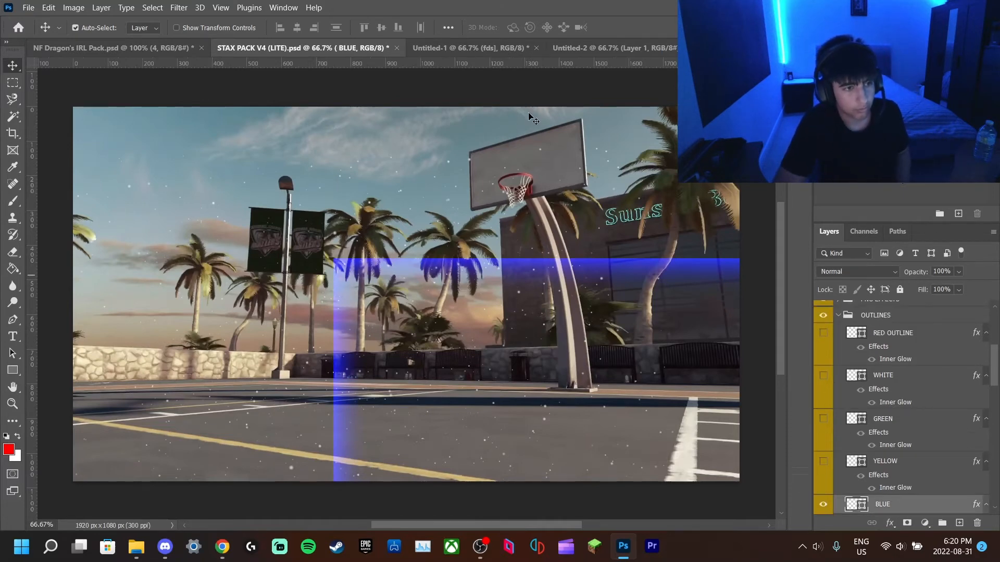
pyautogui.click(511, 48)
pyautogui.click(295, 52)
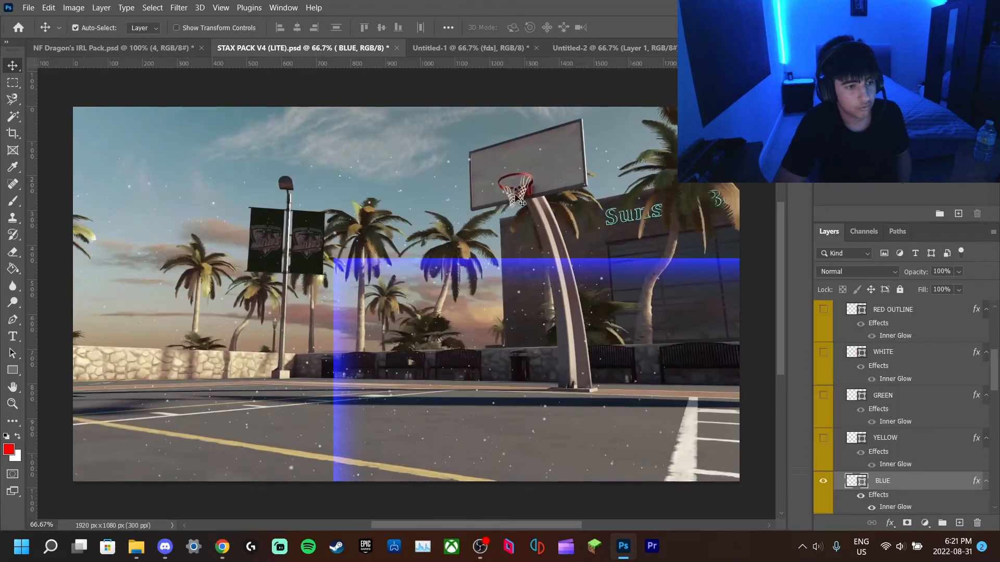
pyautogui.click(823, 482)
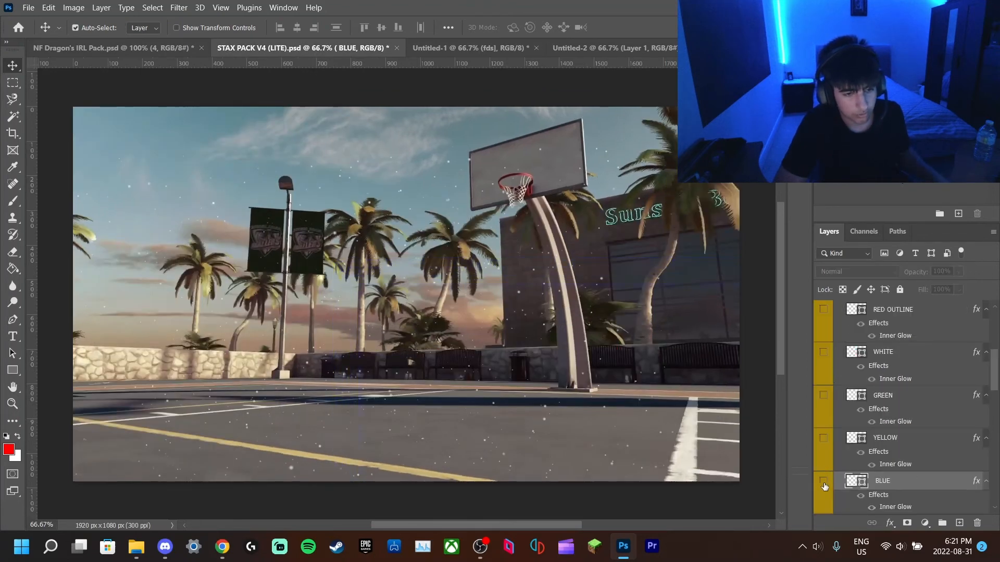
# Step: Show the pack's RED OUTLINE layer and bring it into the Untitled-1 thumbnail document
pyautogui.click(823, 310)
pyautogui.click(911, 313)
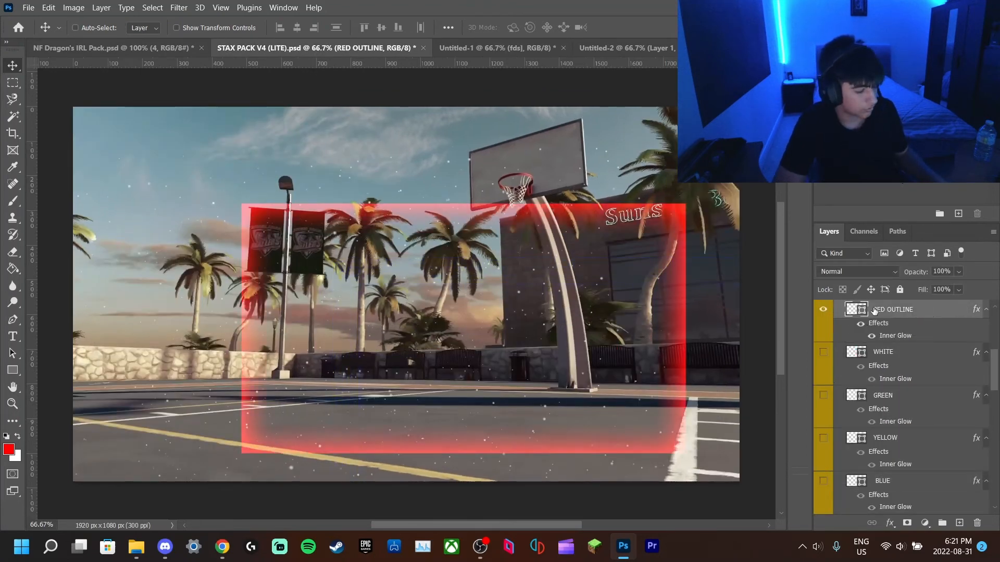
pyautogui.moveTo(464, 48); pyautogui.dragTo(484, 198)
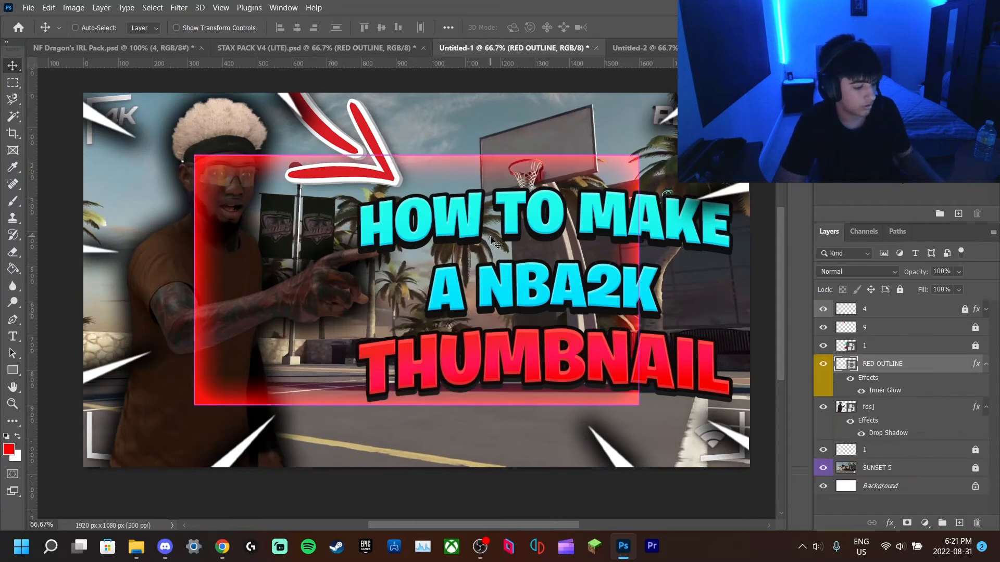
# Step: Scale the red outline in both directions so its frame reaches the edges of the whole canvas
pyautogui.hotkey('ctrl', 't')
pyautogui.moveTo(638, 404); pyautogui.dragTo(751, 468)
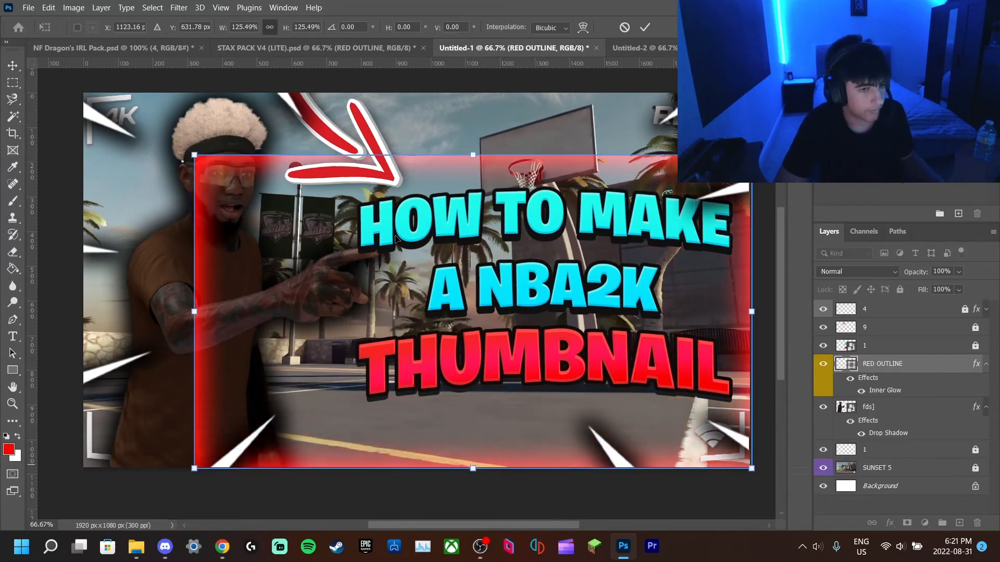
pyautogui.moveTo(193, 156); pyautogui.dragTo(72, 108)
pyautogui.press('Return')
# Step: Move the RED OUTLINE layer directly above SUNSET 5, collapse the expanded layer effects, and lock the outline layer
pyautogui.moveTo(908, 365); pyautogui.dragTo(921, 461)
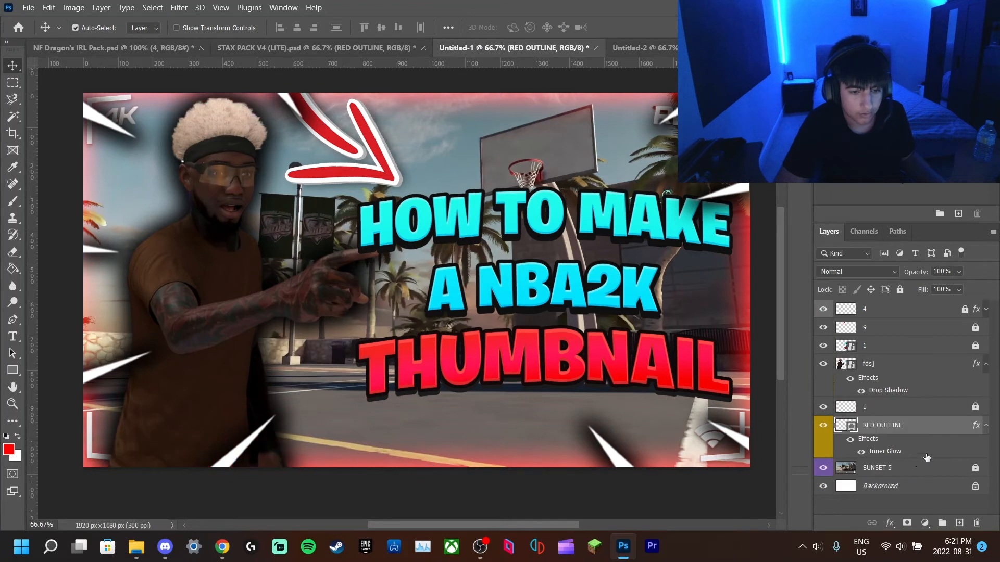
pyautogui.click(986, 425)
pyautogui.click(984, 364)
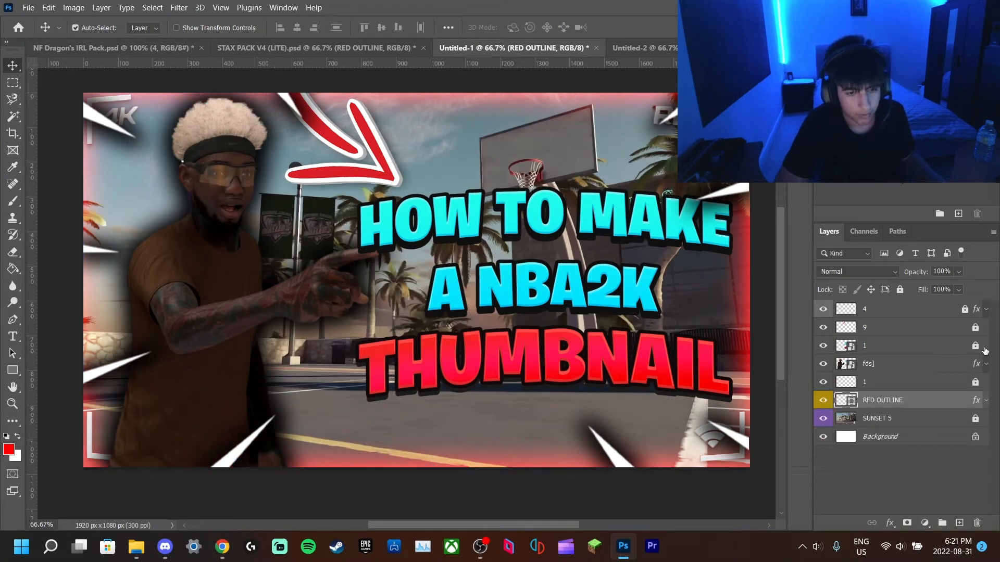
pyautogui.click(899, 288)
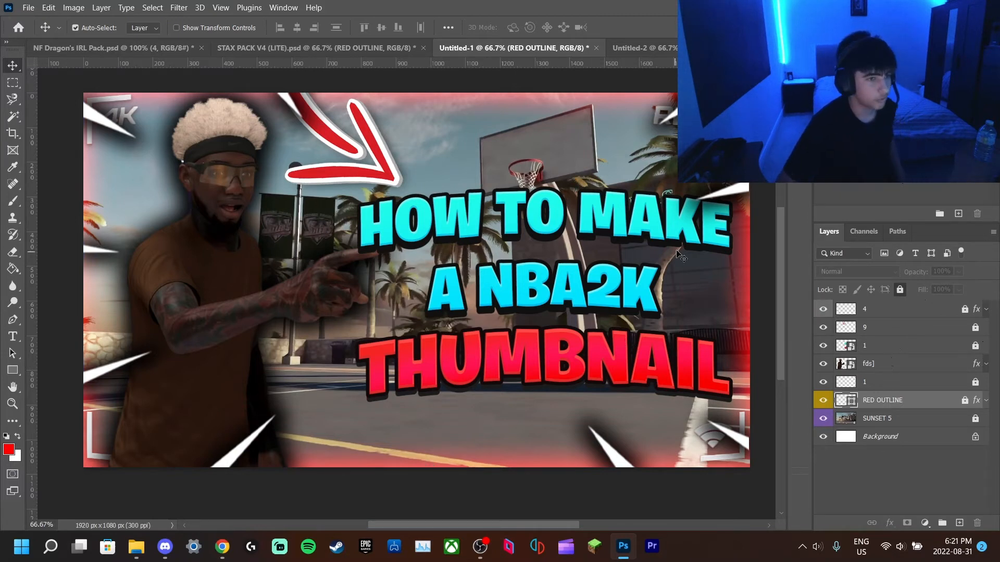
# Step: Return to the STAX PACK V4 (LITE) document and hide and collapse its OUTLINES group
pyautogui.click(644, 47)
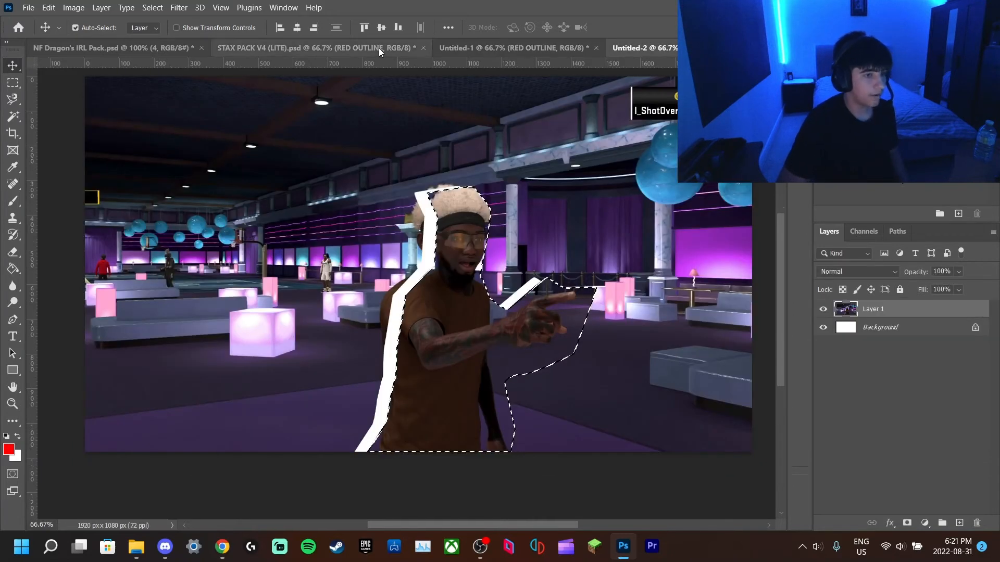
pyautogui.click(388, 51)
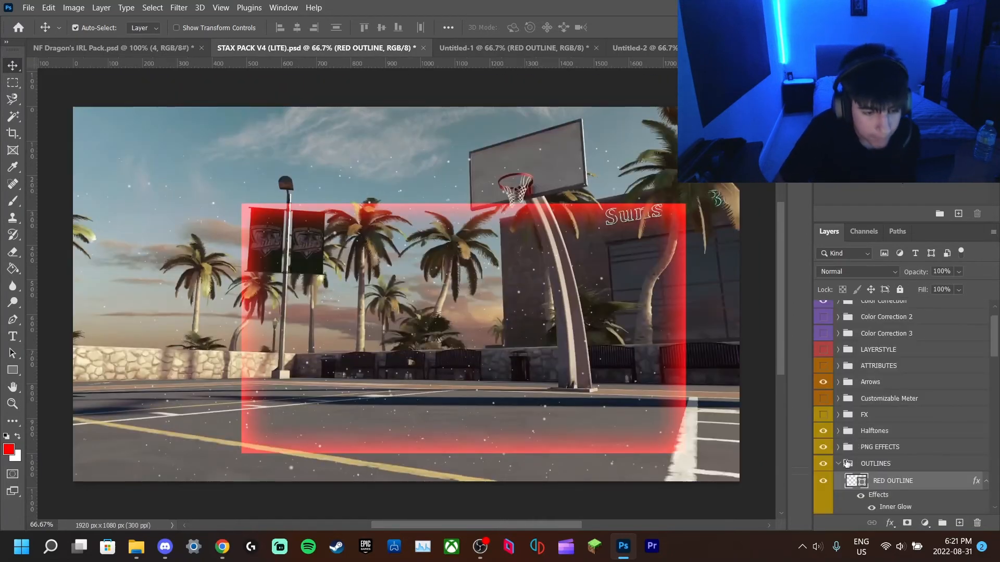
pyautogui.click(823, 464)
pyautogui.click(838, 464)
# Step: Examine the pack's Speed Lines, Particle 2, My Animations and Badges groups for further thumbnail elements
pyautogui.scroll(-1, 872, 430)
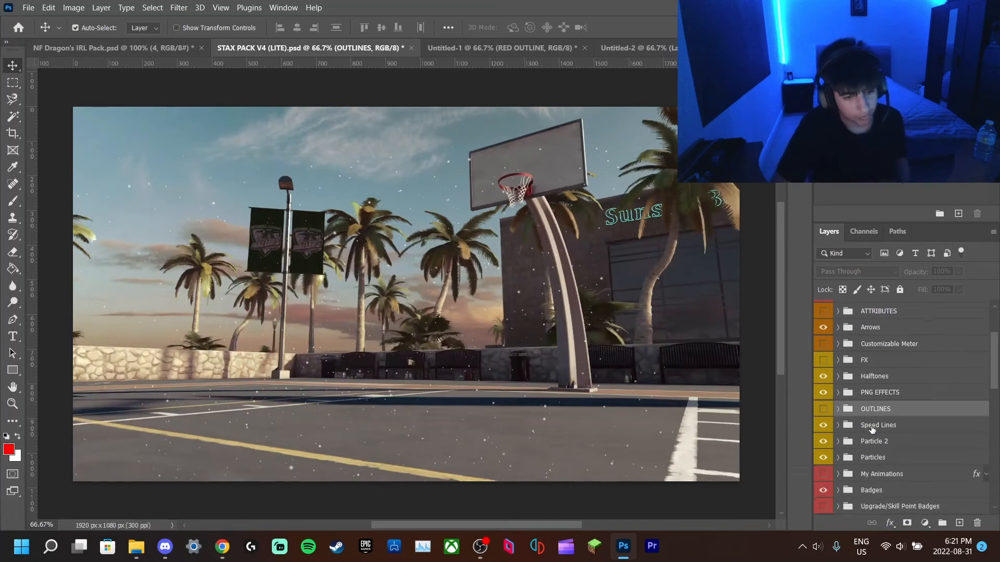
pyautogui.click(838, 426)
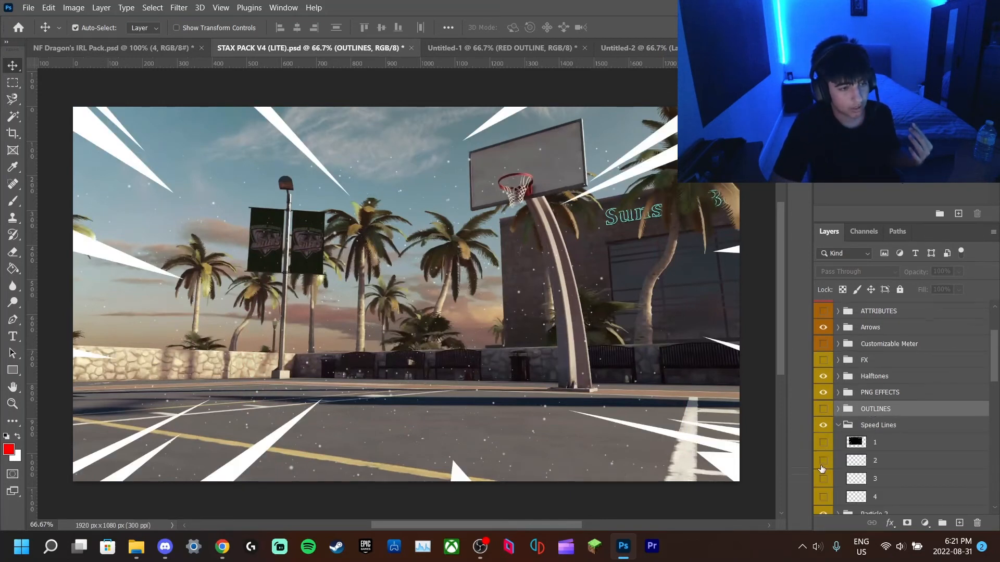
pyautogui.click(839, 426)
pyautogui.scroll(-1, 839, 426)
pyautogui.click(838, 423)
pyautogui.click(838, 423)
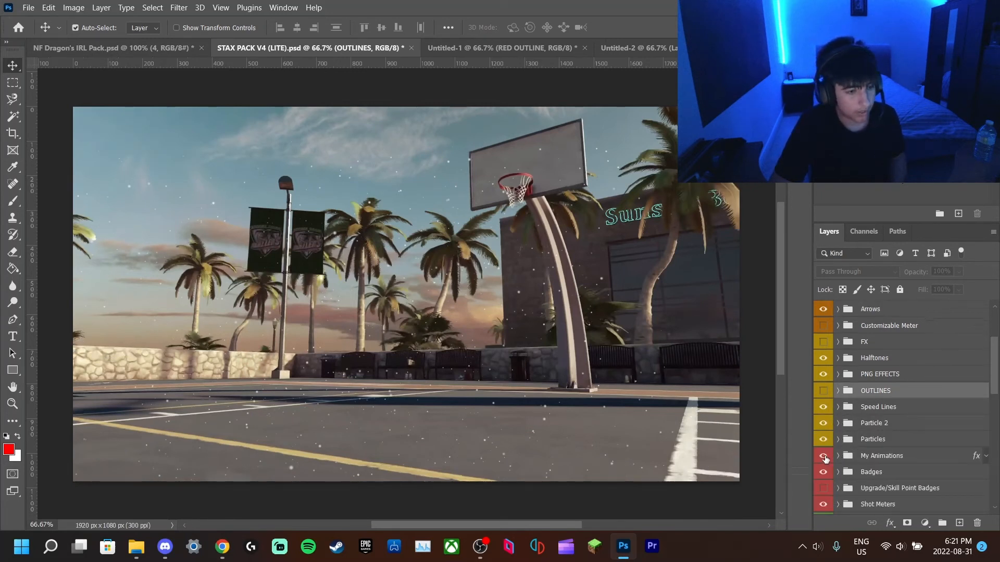
pyautogui.scroll(-3, 827, 459)
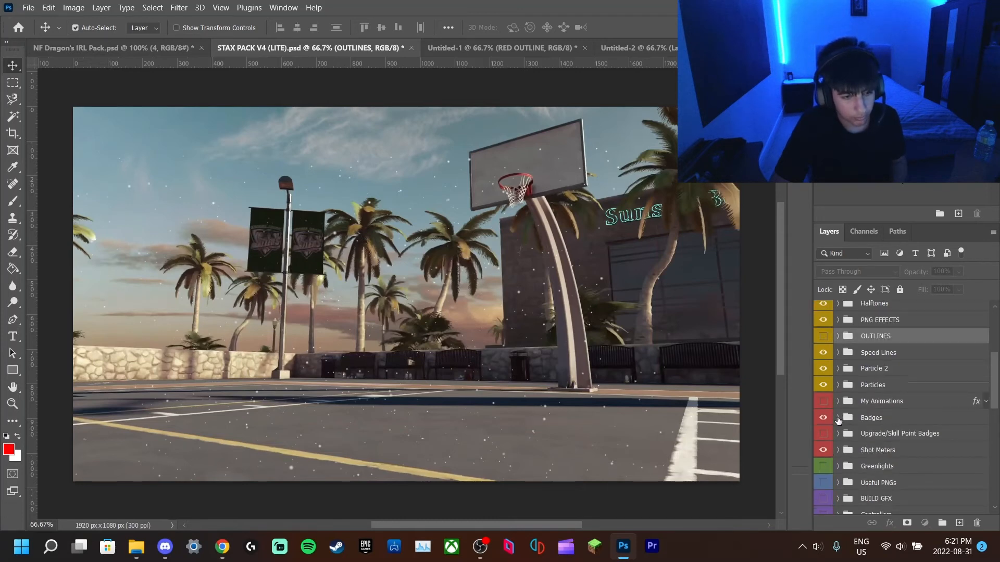
pyautogui.click(837, 418)
pyautogui.click(826, 433)
pyautogui.click(827, 438)
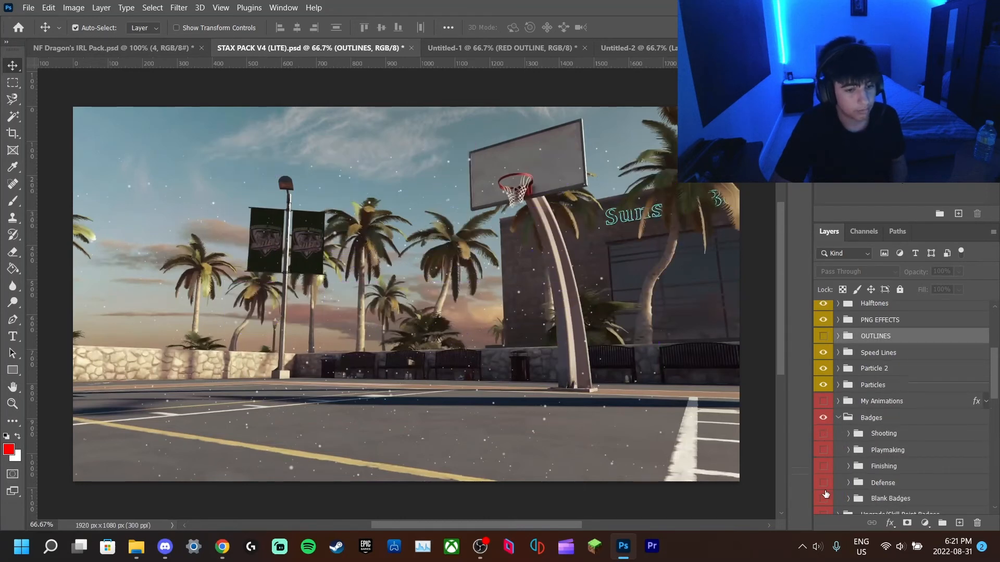
pyautogui.click(823, 497)
pyautogui.click(824, 499)
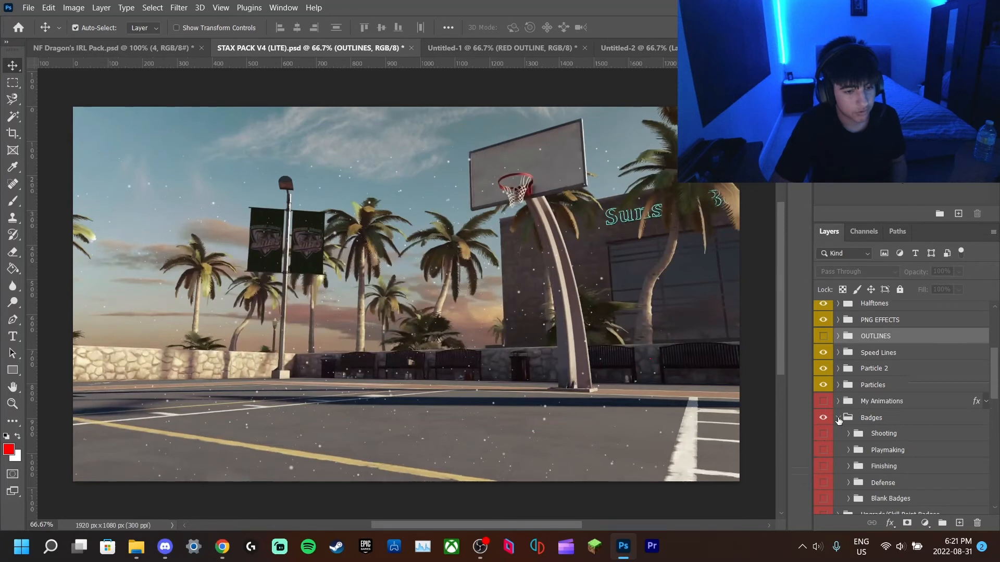
pyautogui.click(838, 419)
# Step: Examine the pack's Upgrade/Skill Point Badges, Shot Meters and Greenlights groups for elements suited to the thumbnail
pyautogui.click(835, 433)
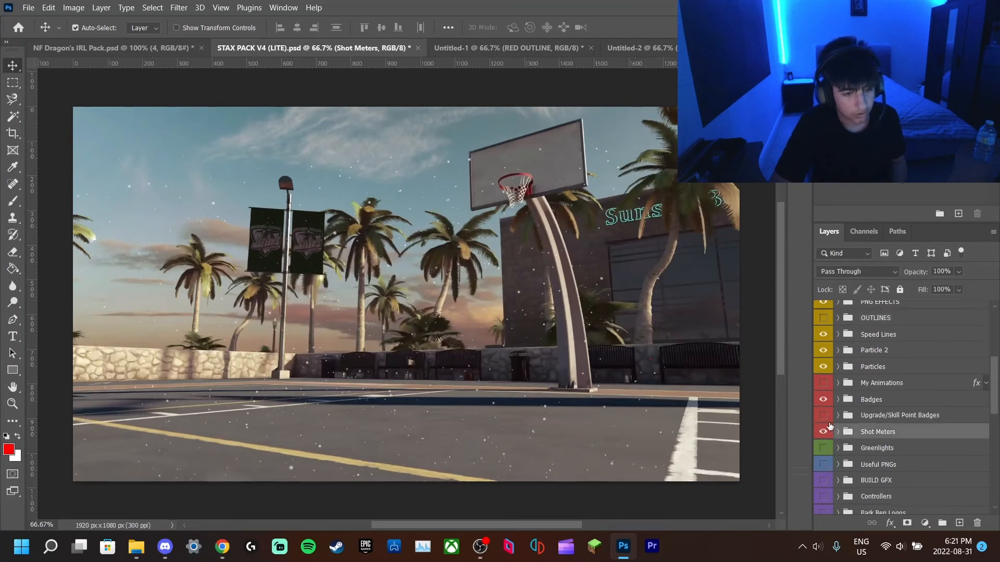
pyautogui.click(823, 415)
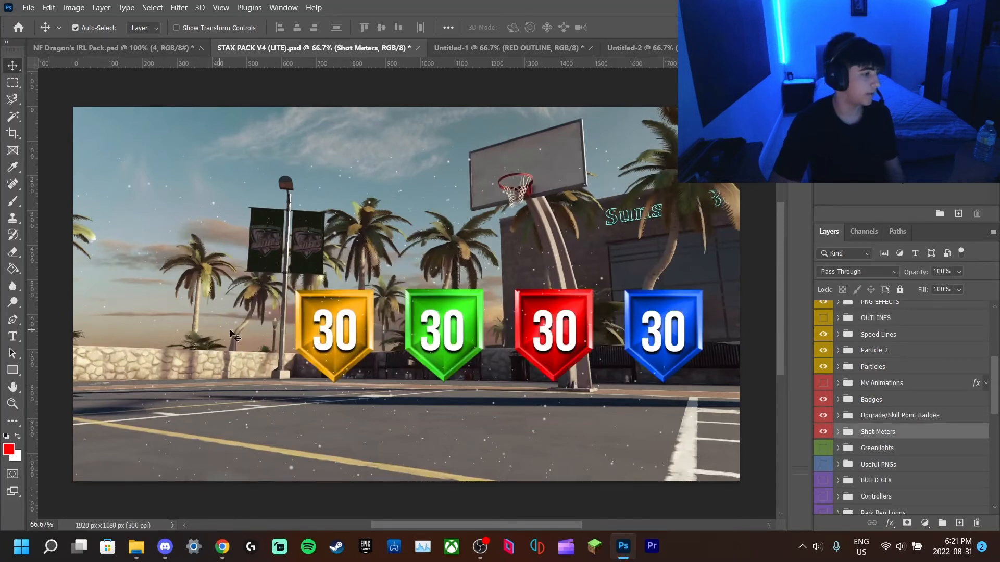
pyautogui.click(824, 415)
pyautogui.scroll(-2, 833, 406)
pyautogui.click(838, 394)
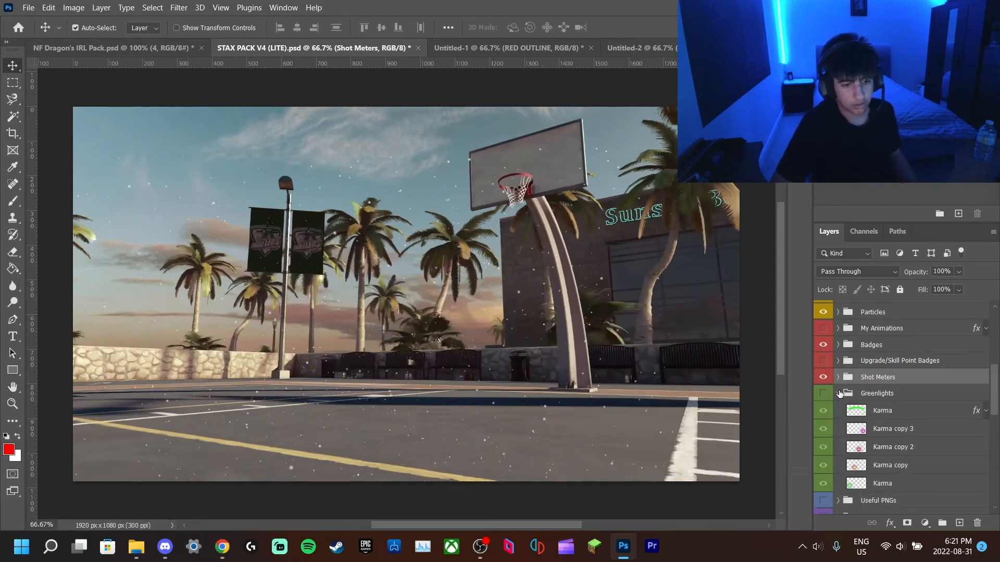
pyautogui.click(826, 411)
pyautogui.click(827, 411)
pyautogui.click(830, 405)
pyautogui.click(838, 379)
pyautogui.click(825, 379)
pyautogui.click(838, 378)
pyautogui.click(838, 394)
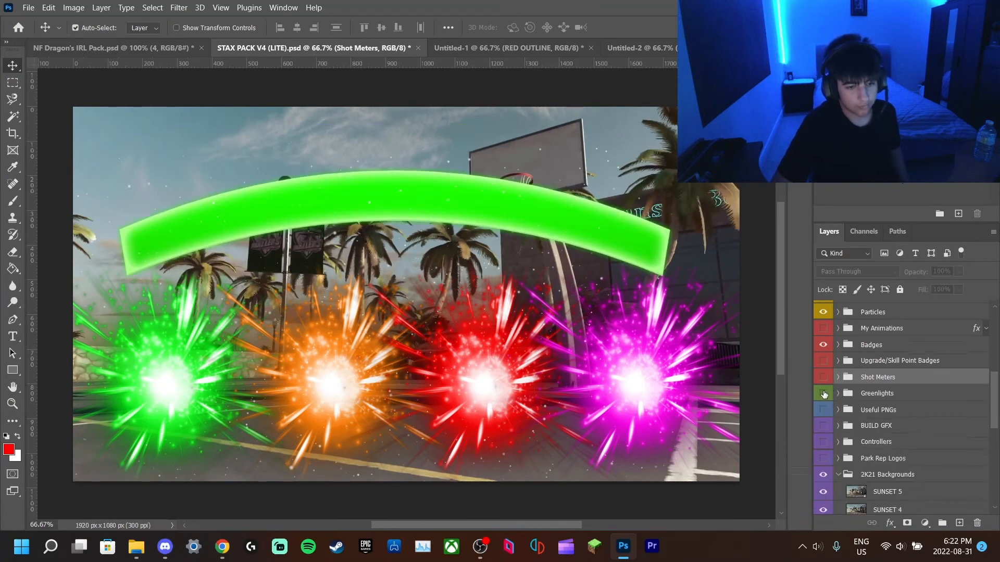
pyautogui.click(823, 394)
pyautogui.scroll(-2, 822, 416)
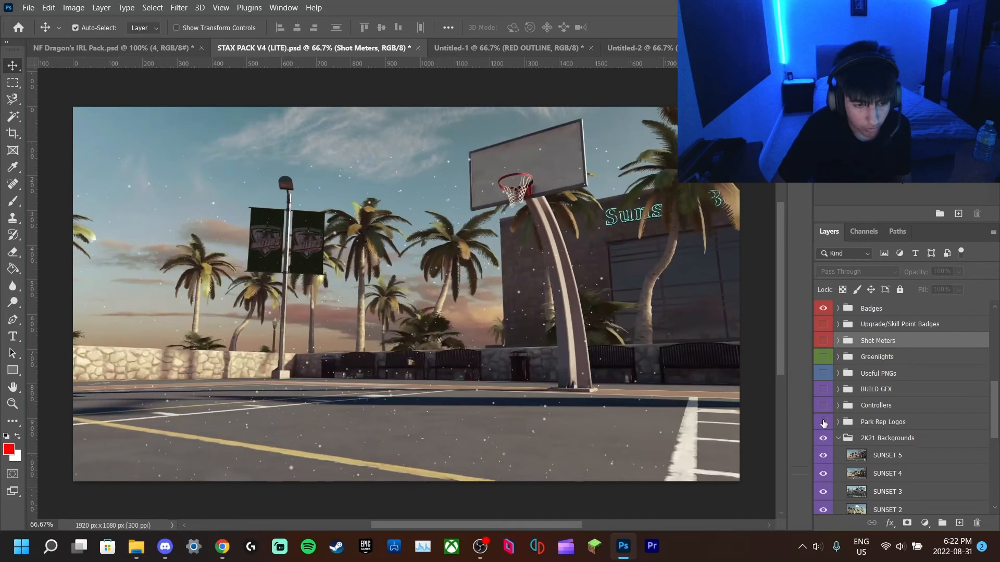
pyautogui.scroll(8, 838, 405)
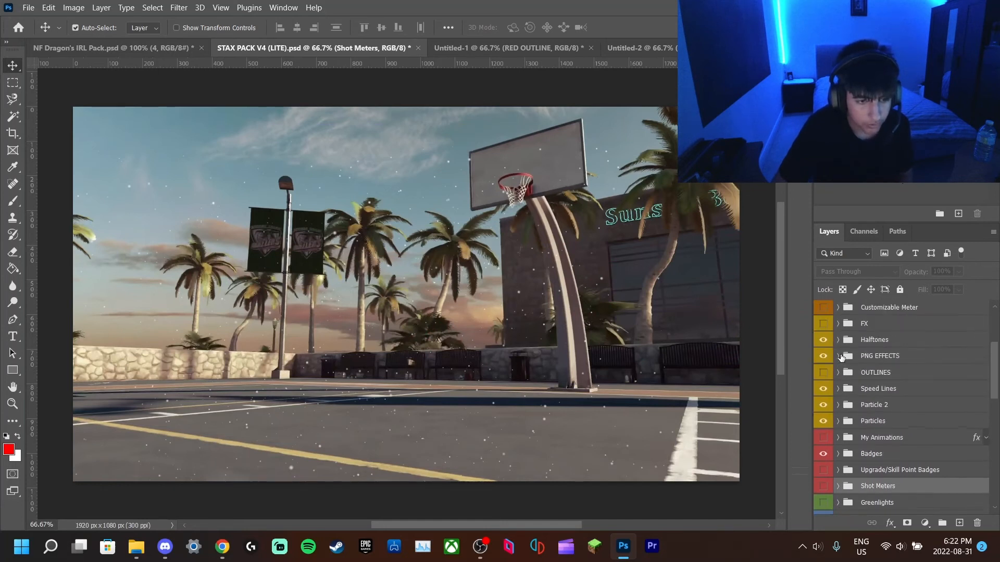
pyautogui.scroll(1, 842, 359)
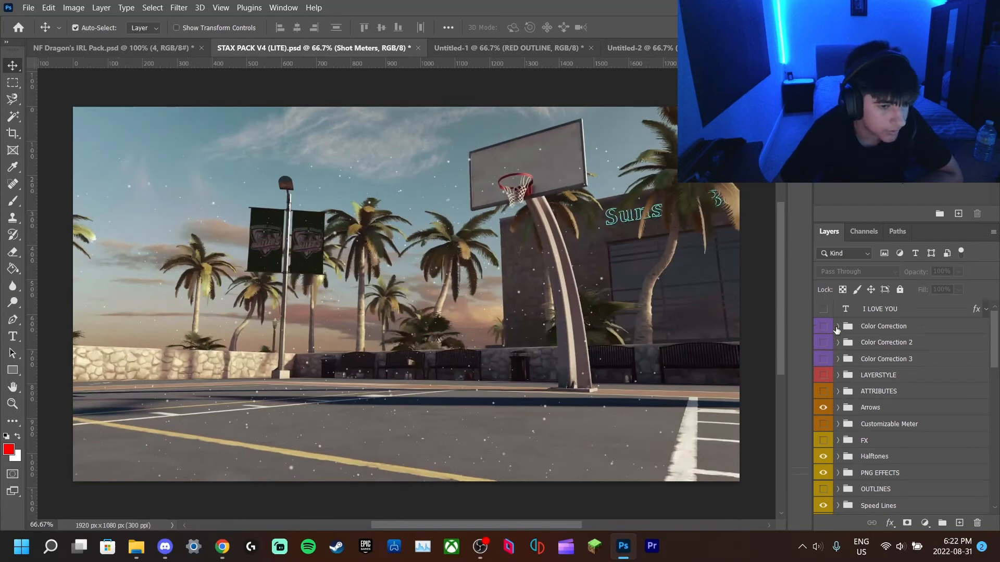
# Step: Preview the Infamous CC presets in the Color Correction group one at a time over the court background
pyautogui.click(837, 326)
pyautogui.click(823, 345)
pyautogui.click(823, 345)
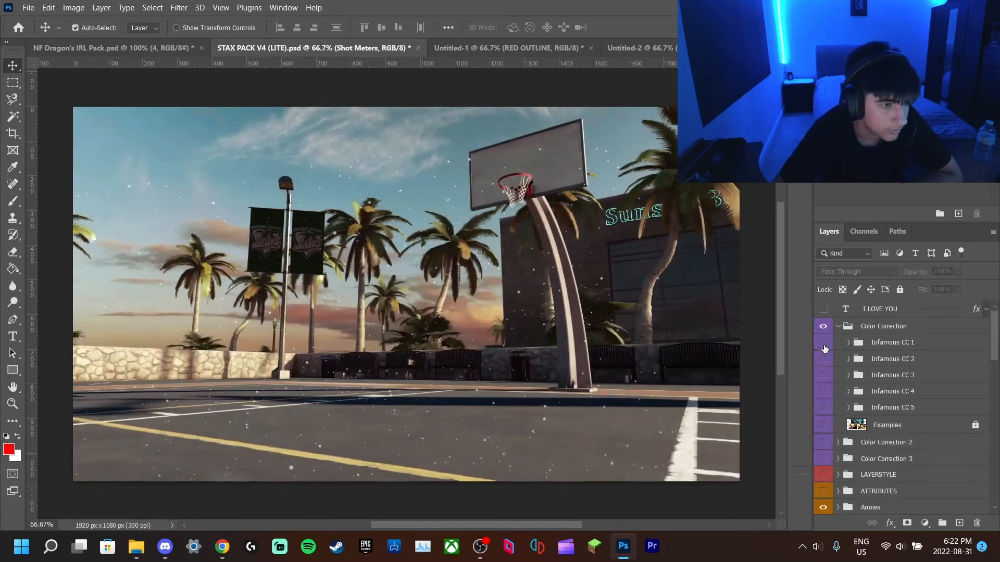
pyautogui.click(822, 358)
pyautogui.click(822, 358)
pyautogui.click(822, 374)
pyautogui.click(822, 375)
pyautogui.click(823, 391)
pyautogui.click(822, 391)
pyautogui.click(823, 407)
pyautogui.click(823, 406)
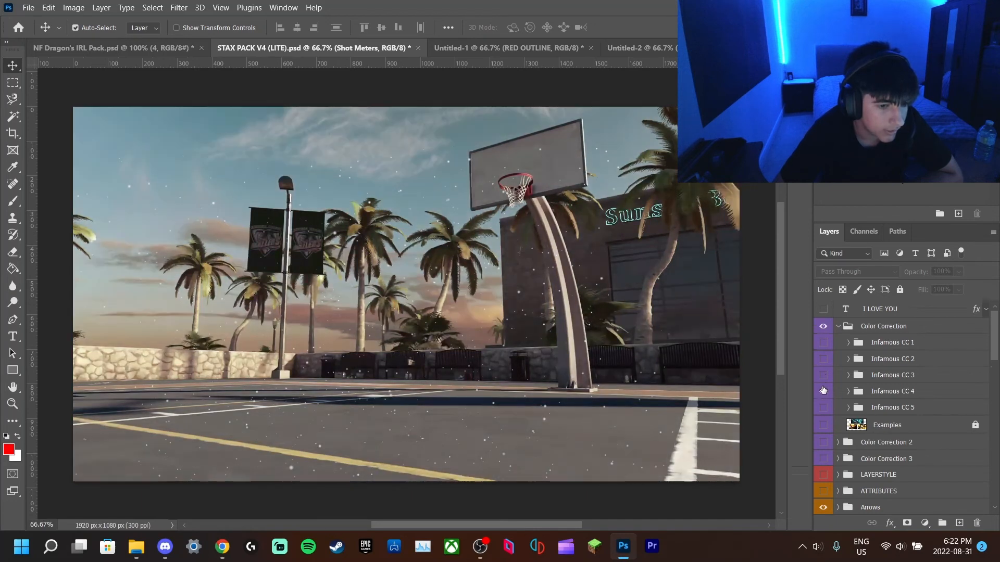
# Step: Copy the Infamous CC 4 colour correction group into Untitled-1, place it between RED OUTLINE and SUNSET 5, and lock it
pyautogui.click(823, 391)
pyautogui.click(886, 391)
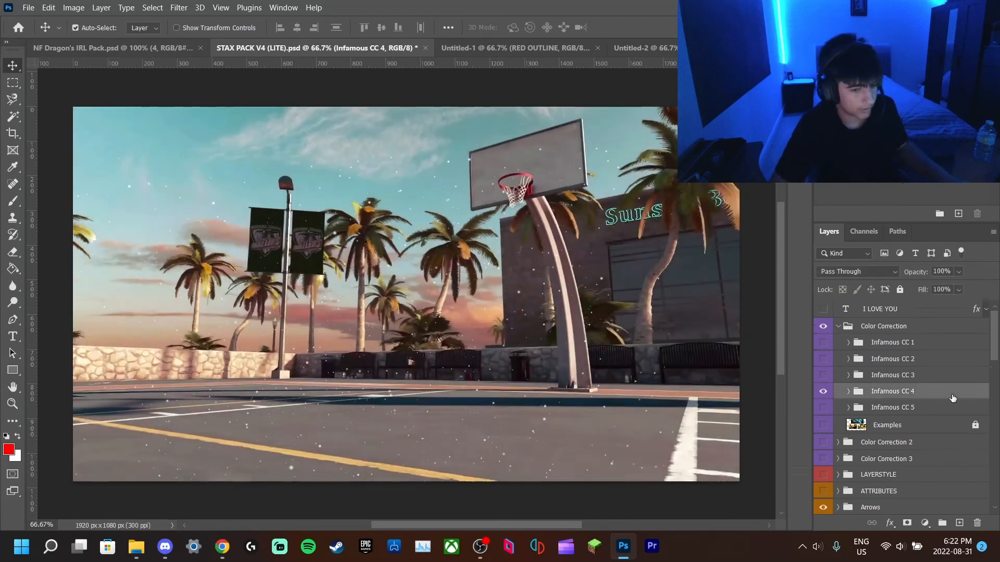
pyautogui.moveTo(410, 90); pyautogui.dragTo(563, 158)
pyautogui.moveTo(927, 405); pyautogui.dragTo(915, 431)
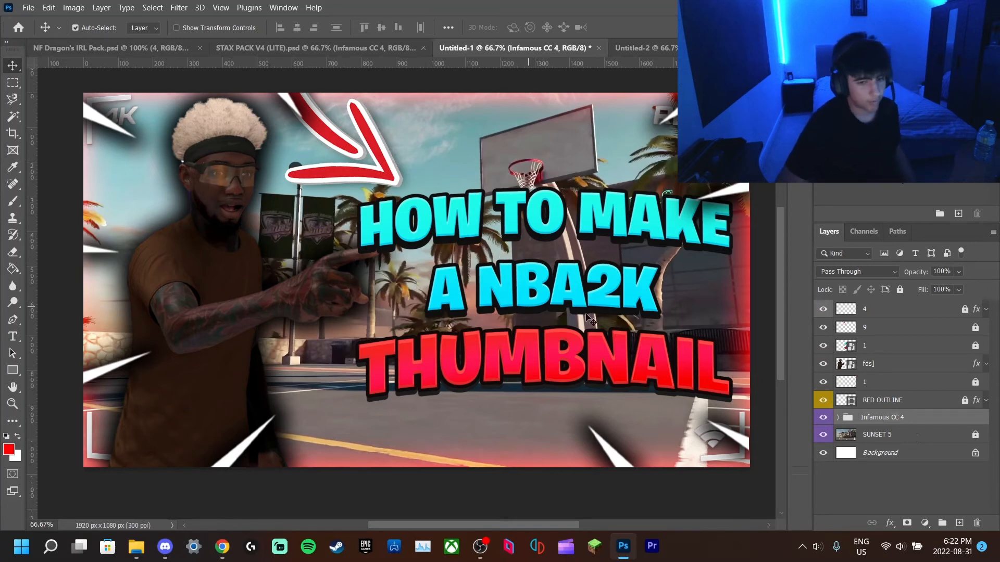
pyautogui.click(896, 289)
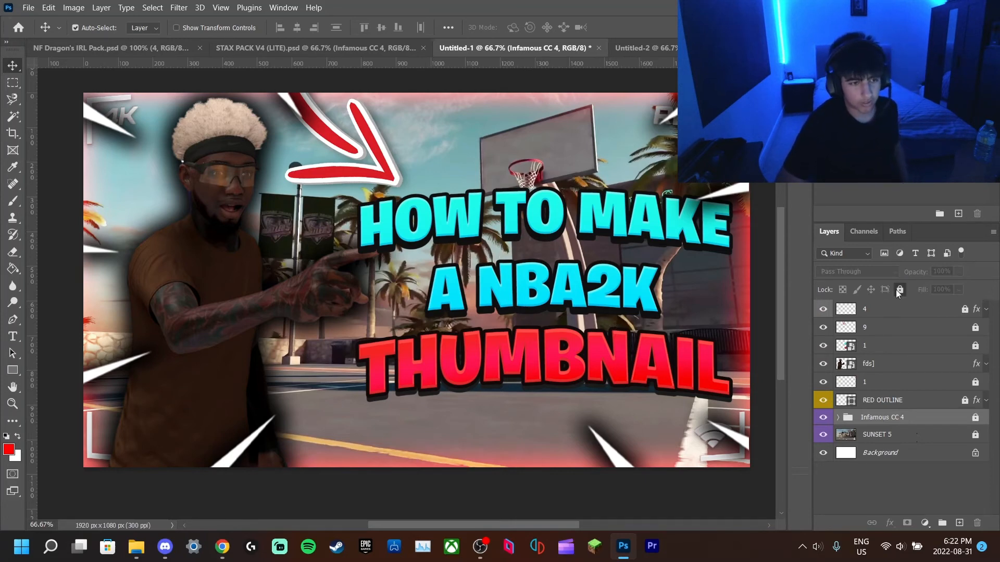
# Step: Return to the STAX PACK V4 (LITE) document and preview all the text styles in its LAYERSTYLE group
pyautogui.click(638, 47)
pyautogui.click(343, 48)
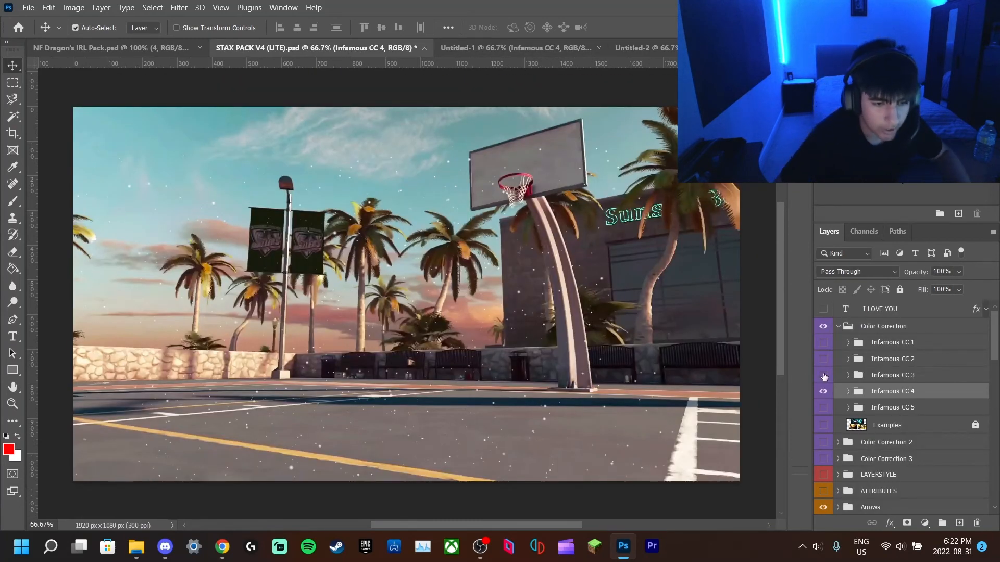
pyautogui.click(822, 420)
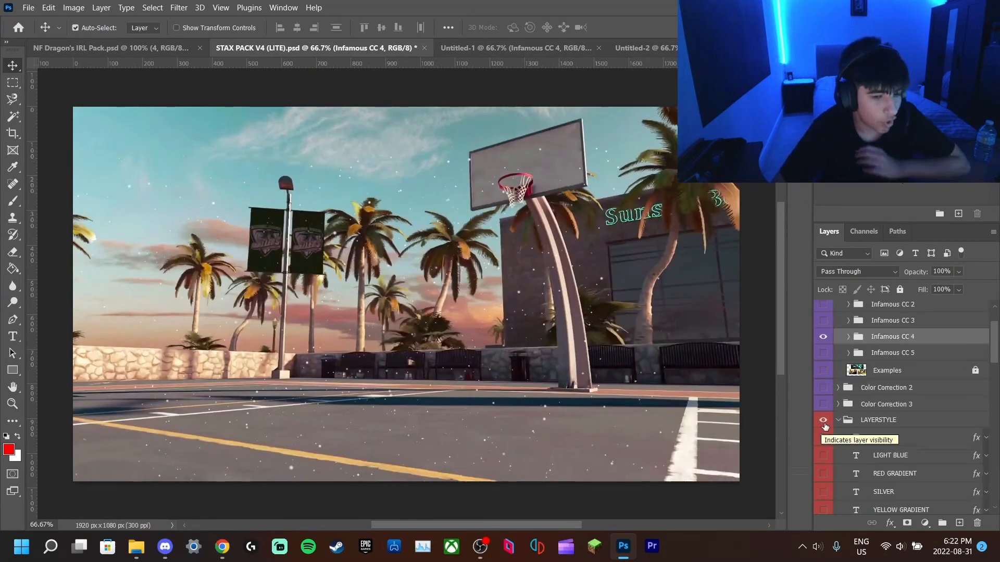
pyautogui.scroll(-5, 824, 416)
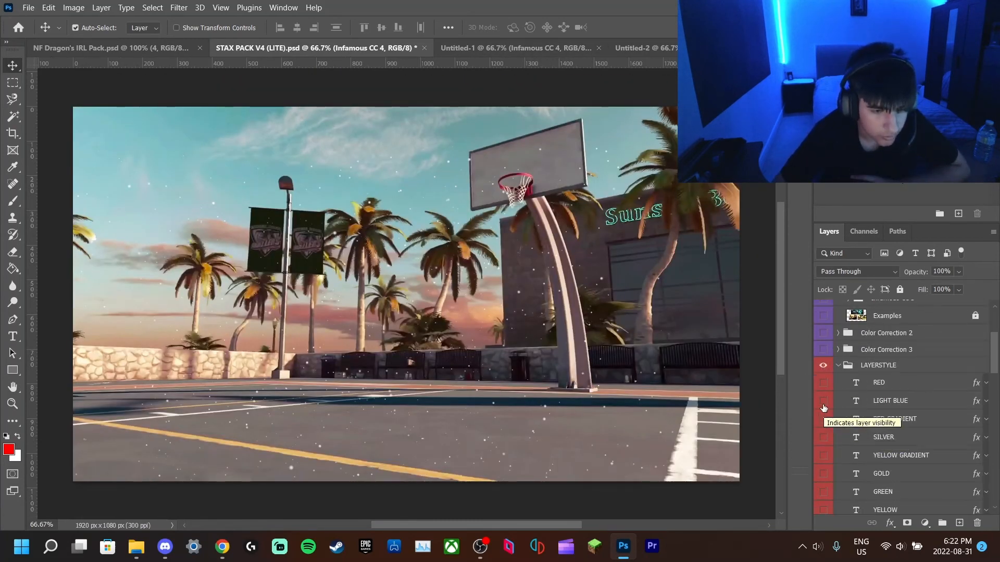
pyautogui.moveTo(822, 351); pyautogui.dragTo(824, 493)
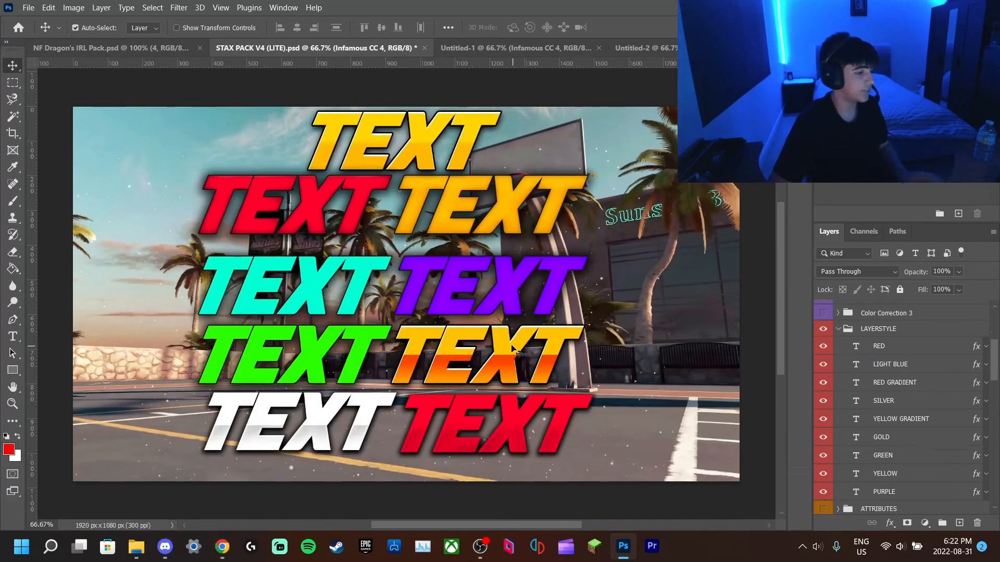
pyautogui.click(838, 328)
pyautogui.click(824, 329)
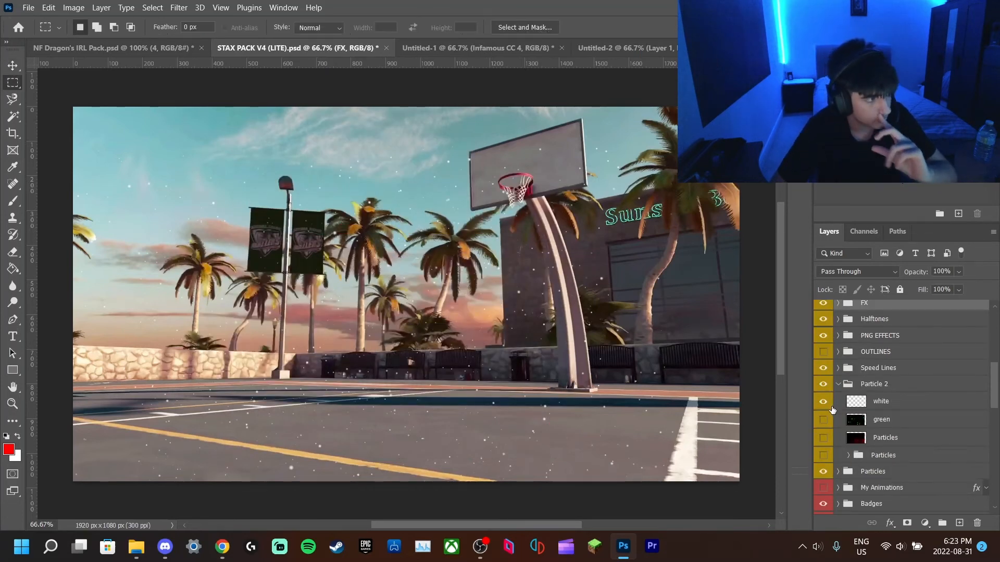
# Step: Compare the white, green and Particles layers of the Particle 2 group by toggling their visibility
pyautogui.click(824, 419)
pyautogui.click(826, 420)
pyautogui.click(825, 403)
pyautogui.click(825, 422)
pyautogui.click(824, 419)
pyautogui.click(825, 438)
pyautogui.click(824, 440)
pyautogui.click(827, 402)
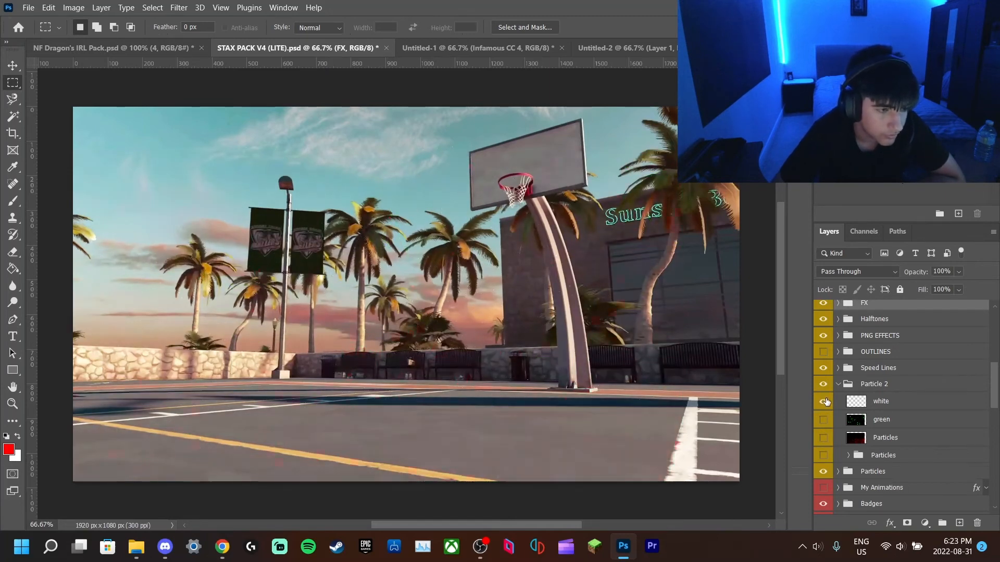
# Step: Copy the white particle layer into Untitled-1 and place it directly below the player layer fds]
pyautogui.click(894, 402)
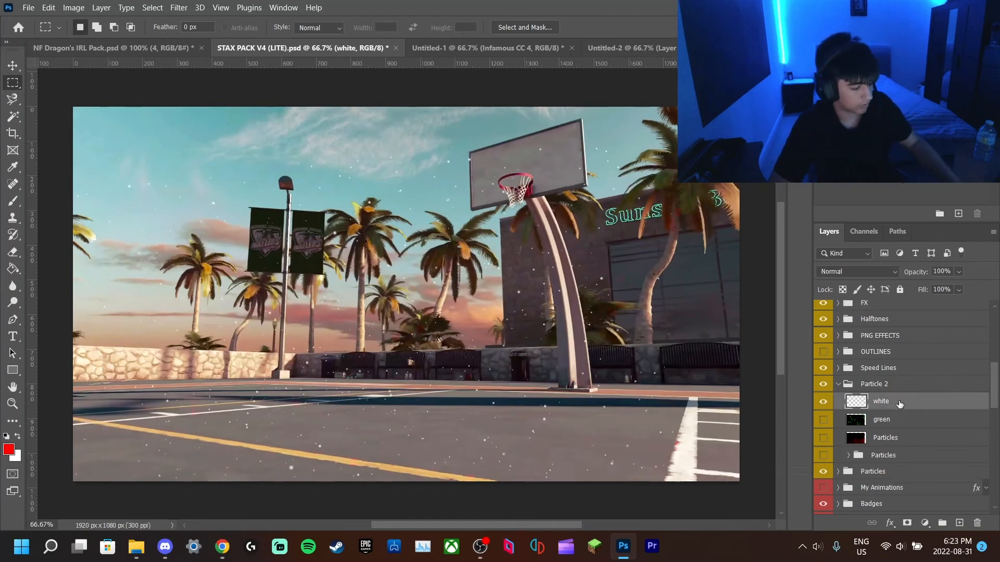
pyautogui.moveTo(516, 214); pyautogui.dragTo(496, 113)
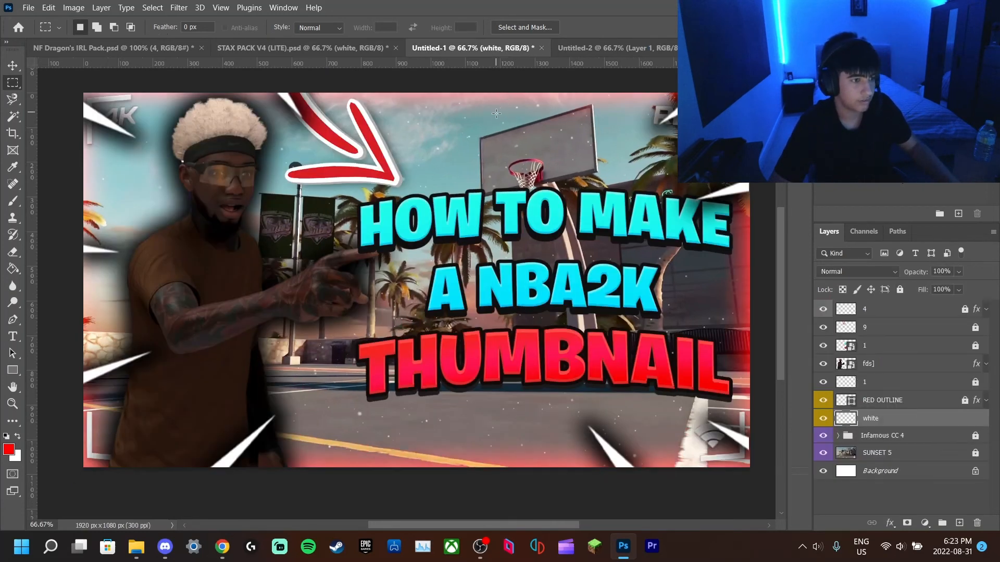
pyautogui.moveTo(874, 418); pyautogui.dragTo(862, 387)
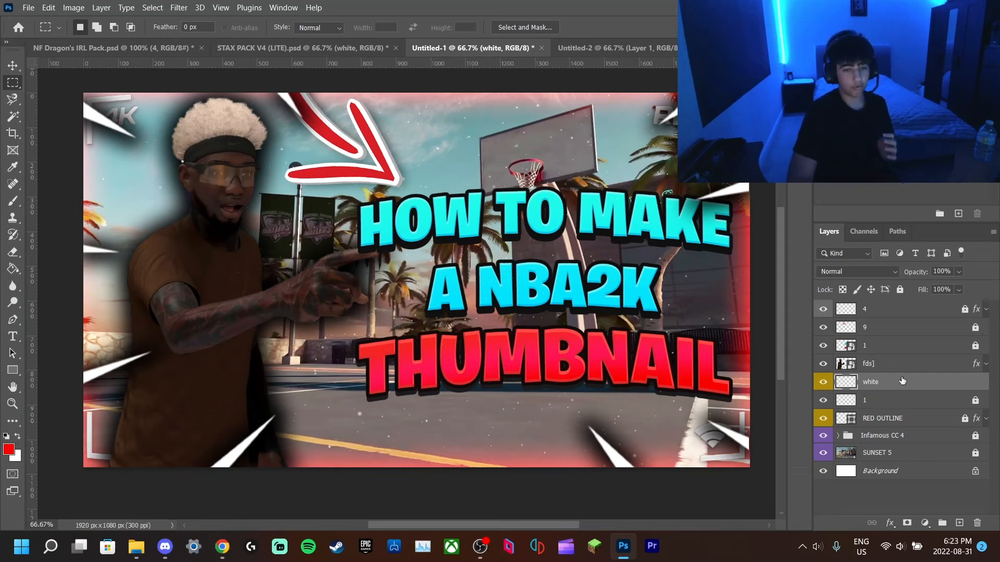
# Step: Shift the cut-out player slightly left, away from the title, and lock both the player layer and the white particle layer
pyautogui.click(883, 363)
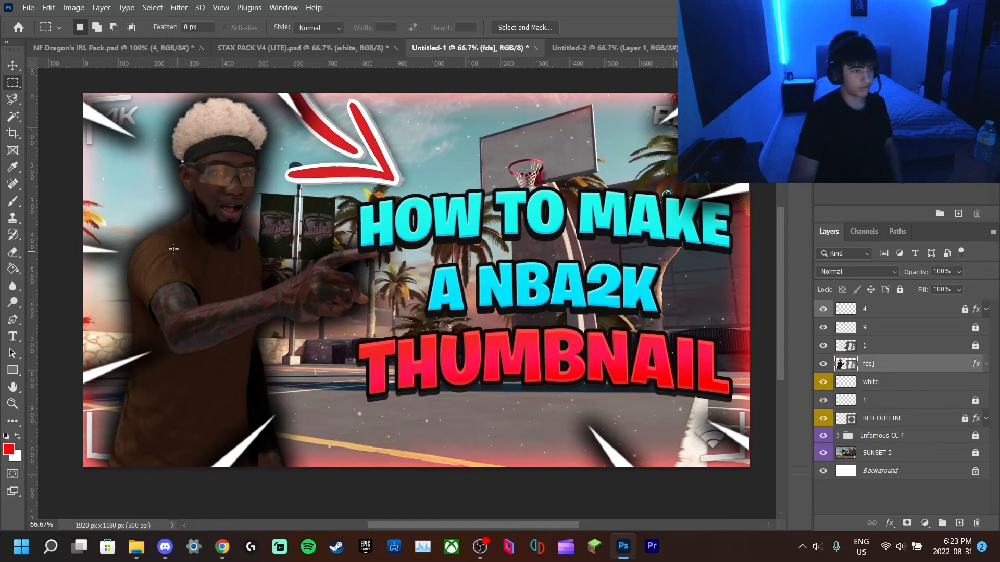
pyautogui.click(13, 66)
pyautogui.moveTo(207, 310); pyautogui.dragTo(186, 307)
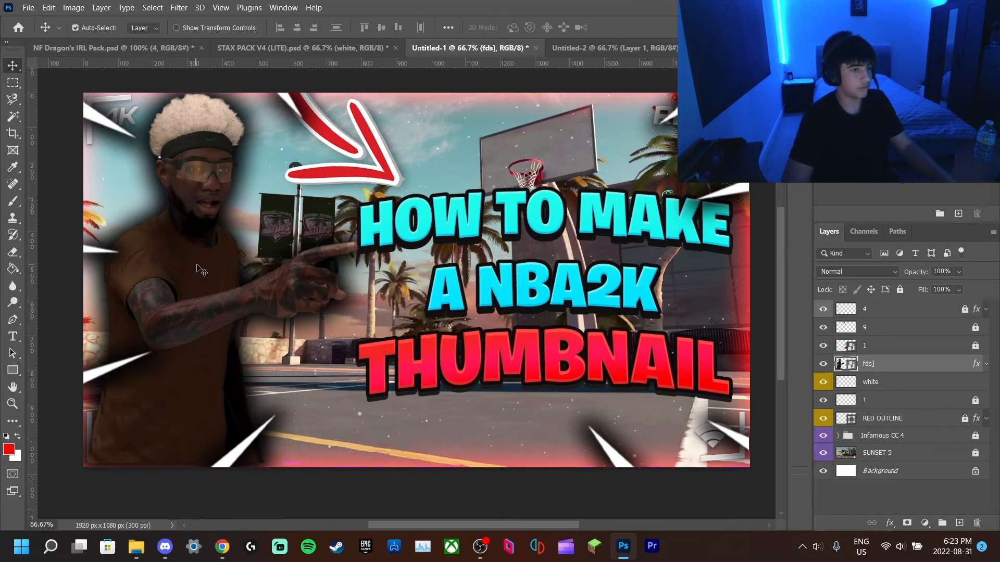
pyautogui.click(900, 290)
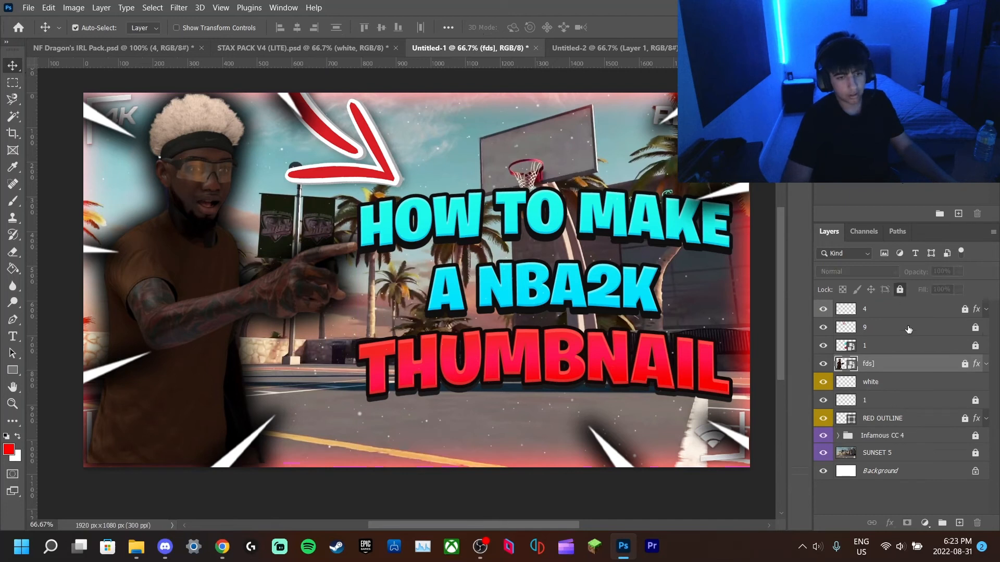
pyautogui.hotkey('alt', '[')
pyautogui.click(904, 288)
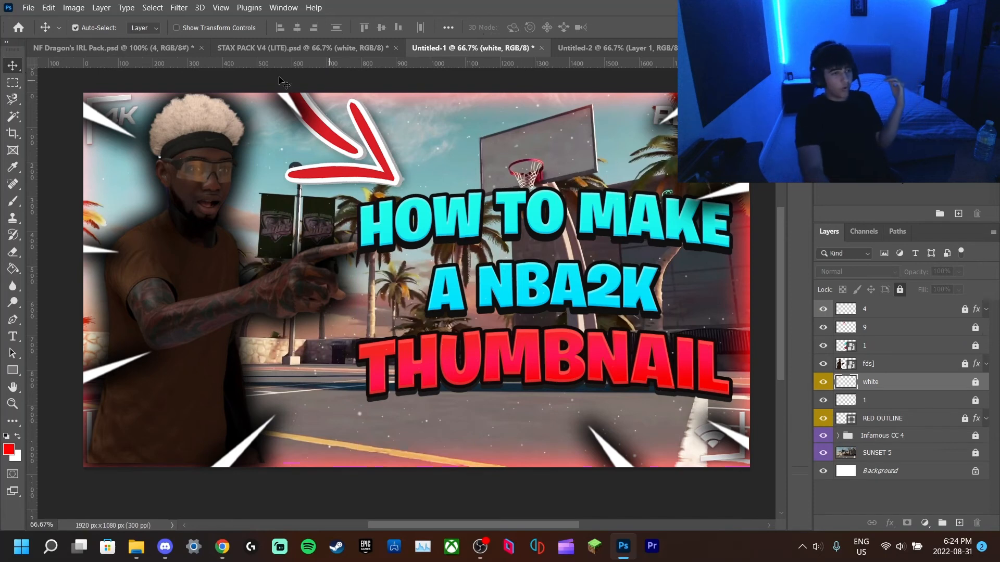
# Step: Examine the Particles, Effects V2, Layer Styles, Social Templates and Additional Misc groups in the NF Dragon's IRL Pack document
pyautogui.click(170, 46)
pyautogui.scroll(-3, 889, 417)
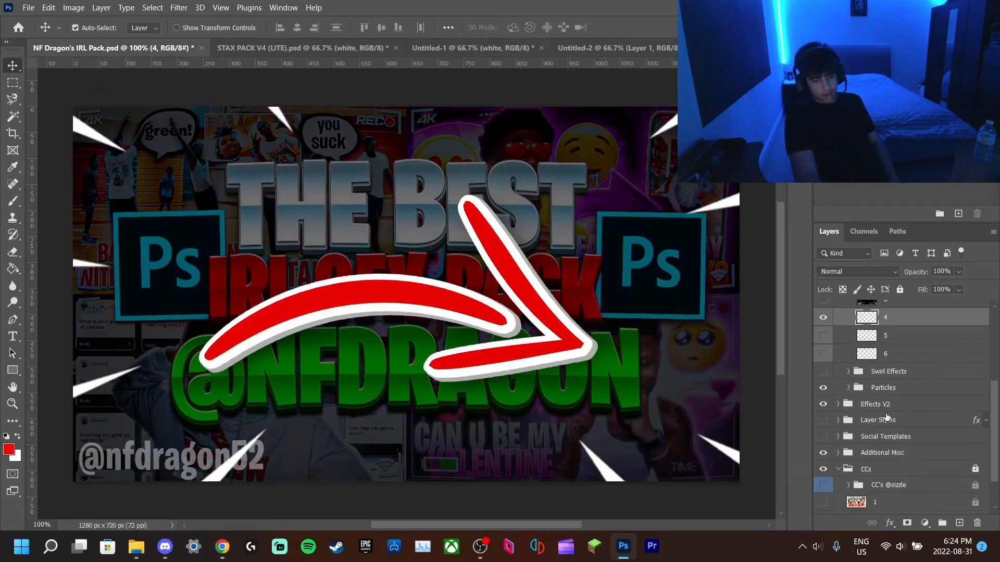
pyautogui.click(823, 371)
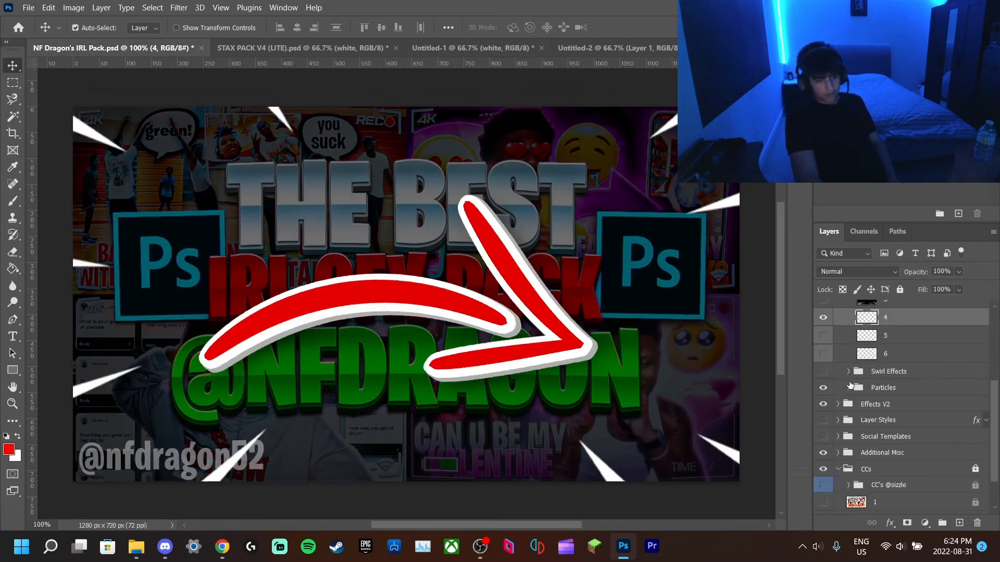
pyautogui.click(857, 388)
pyautogui.click(848, 388)
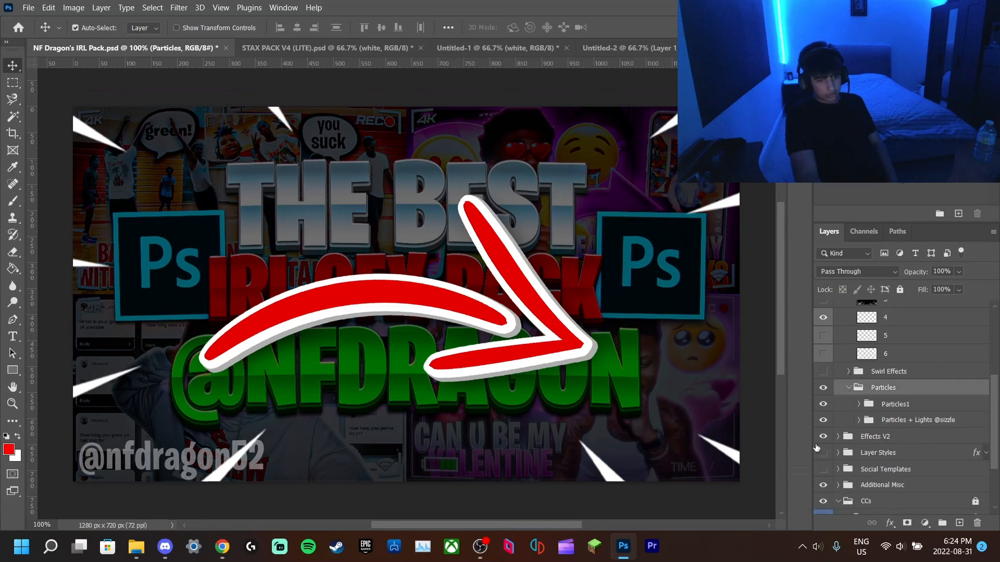
pyautogui.click(836, 454)
pyautogui.click(822, 453)
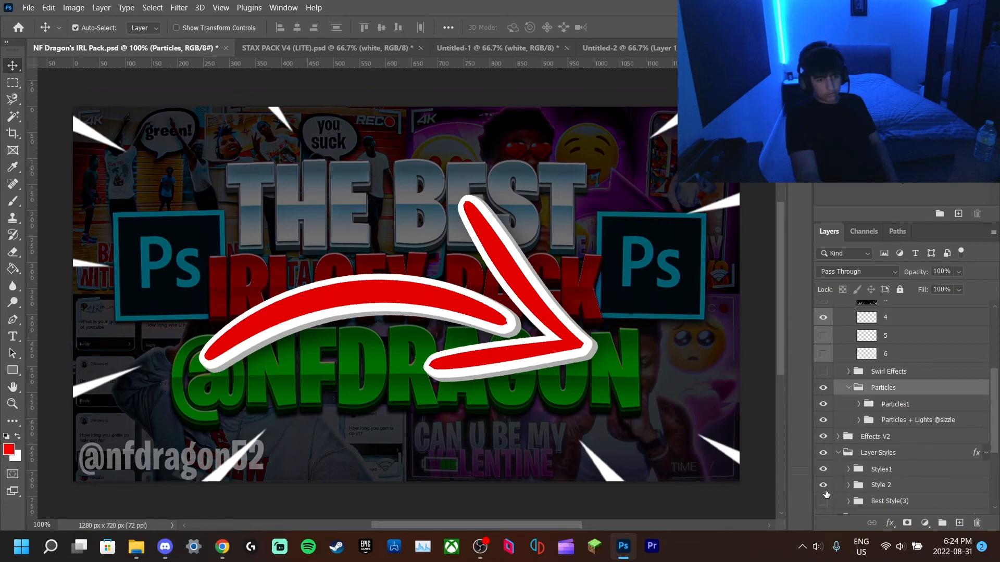
pyautogui.click(822, 469)
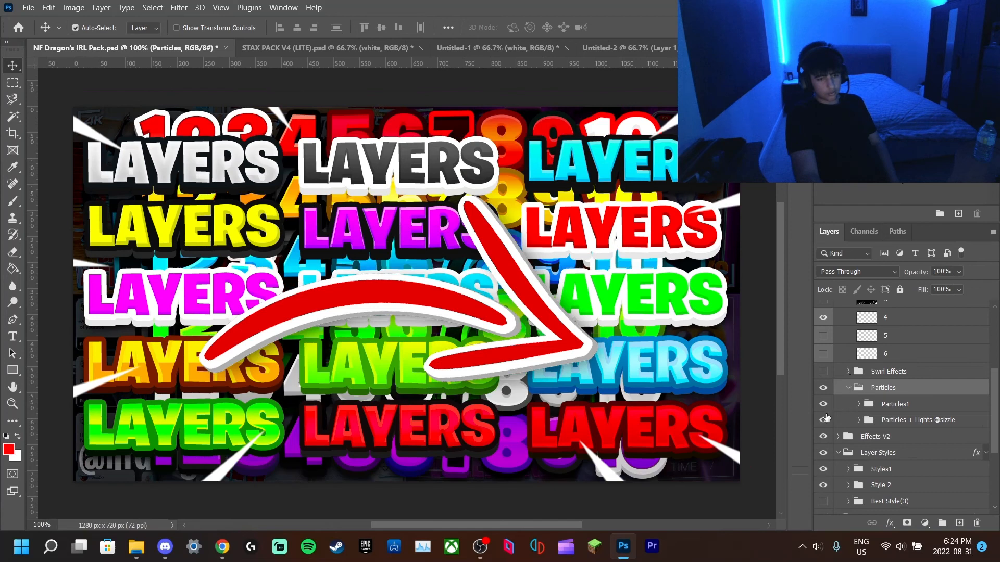
pyautogui.click(823, 452)
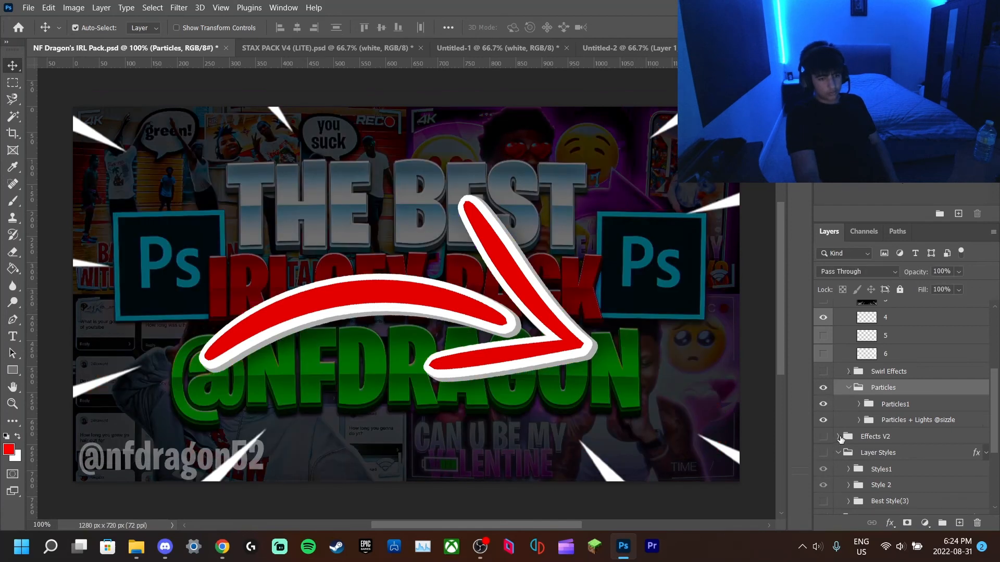
pyautogui.click(847, 388)
pyautogui.click(838, 419)
pyautogui.scroll(-2, 833, 411)
pyautogui.click(823, 400)
pyautogui.click(823, 401)
pyautogui.click(839, 416)
pyautogui.click(839, 416)
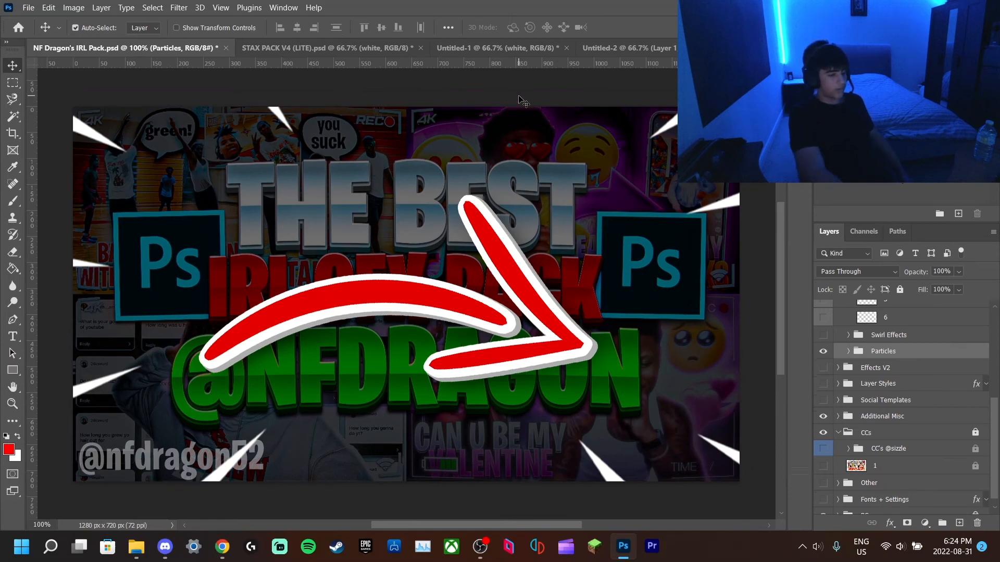
# Step: Examine the PIE CHARTS, Skill Breakdown, Agility meters and Takeover groups within BUILD GFX in the STAX PACK V4 (LITE) document
pyautogui.hotkey('ctrl', 'Tab')
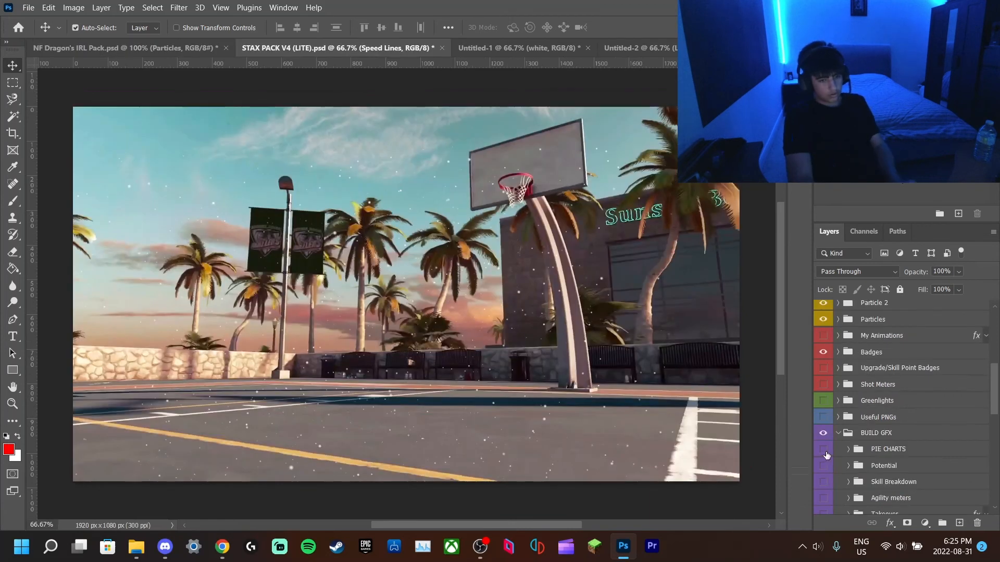
pyautogui.scroll(-5, 849, 404)
pyautogui.click(823, 394)
pyautogui.click(823, 394)
pyautogui.click(822, 427)
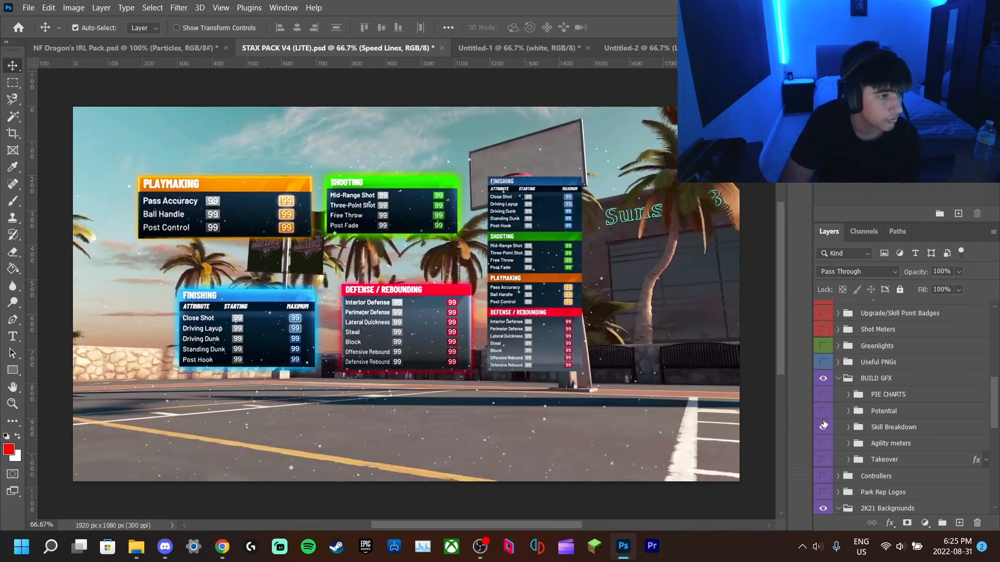
pyautogui.click(823, 427)
pyautogui.click(824, 443)
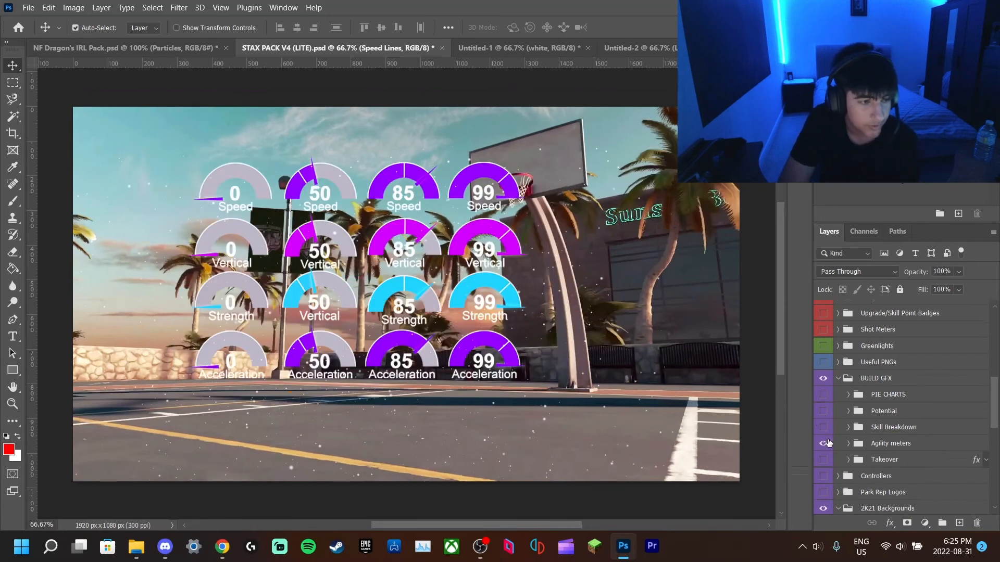
pyautogui.click(823, 443)
pyautogui.click(824, 461)
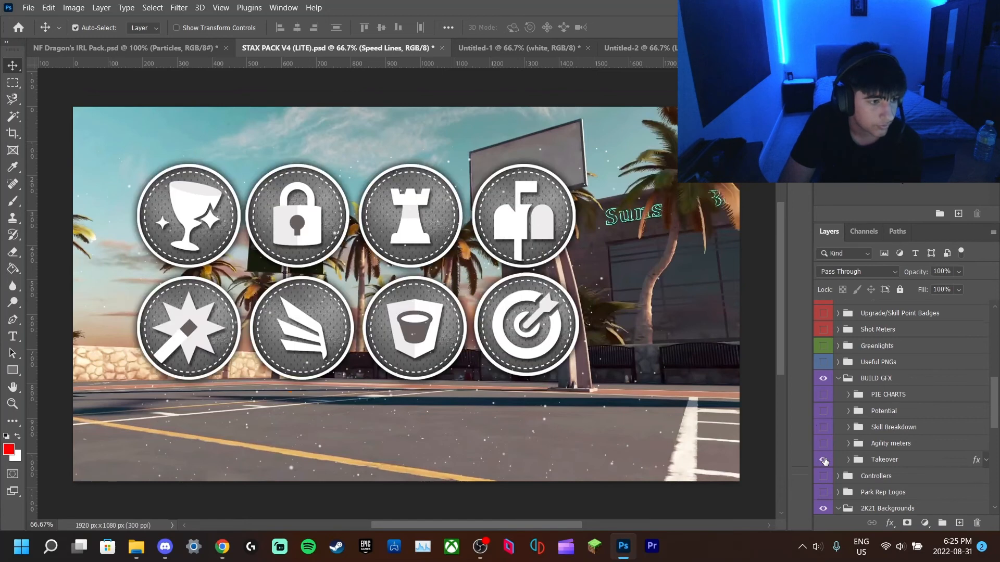
pyautogui.click(823, 461)
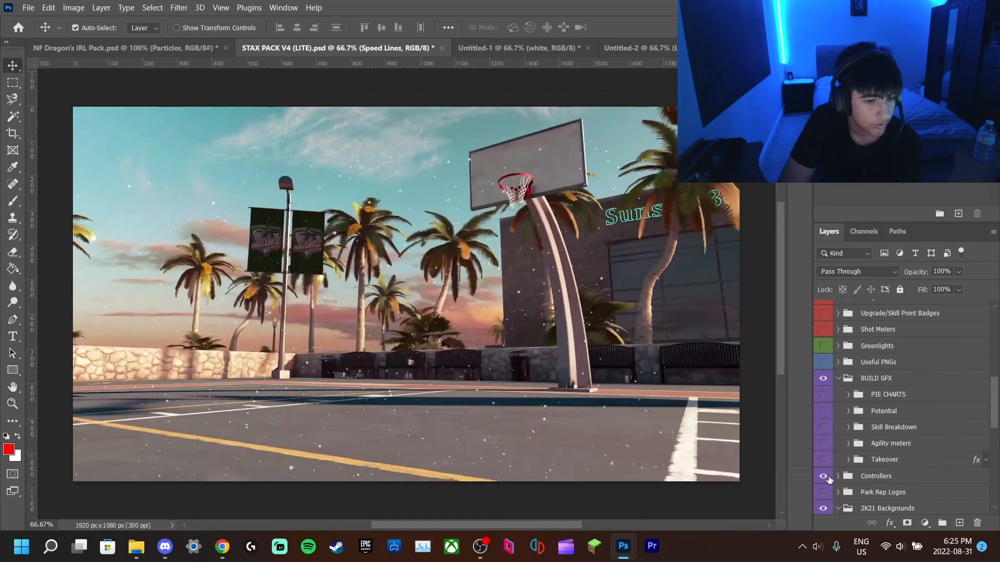
# Step: Preview the Current Gen controllers, collapse the Controllers and BUILD GFX groups, and return to Untitled-1
pyautogui.click(837, 476)
pyautogui.scroll(-1, 828, 458)
pyautogui.click(823, 456)
pyautogui.click(823, 456)
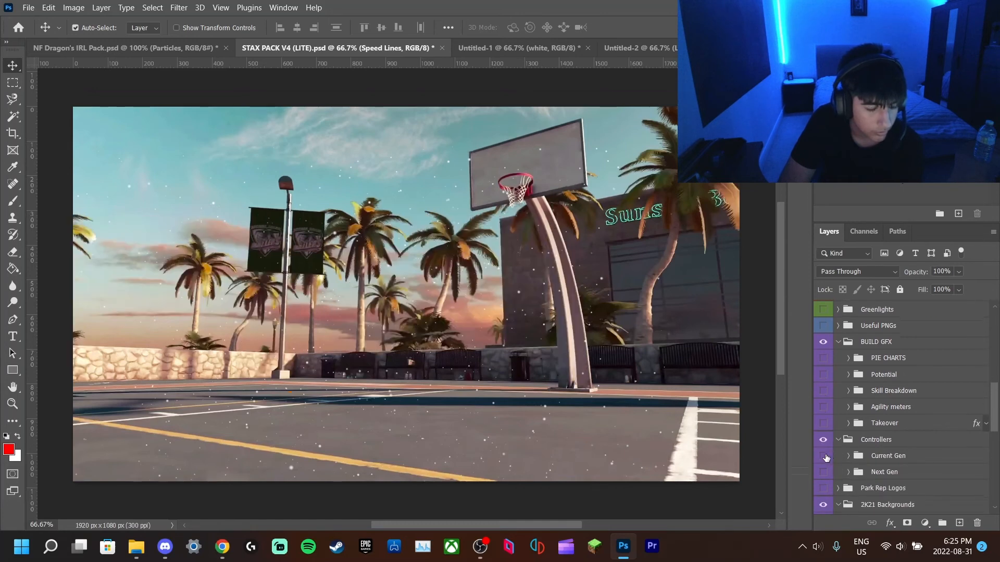
pyautogui.click(839, 440)
pyautogui.click(839, 342)
pyautogui.scroll(3, 831, 354)
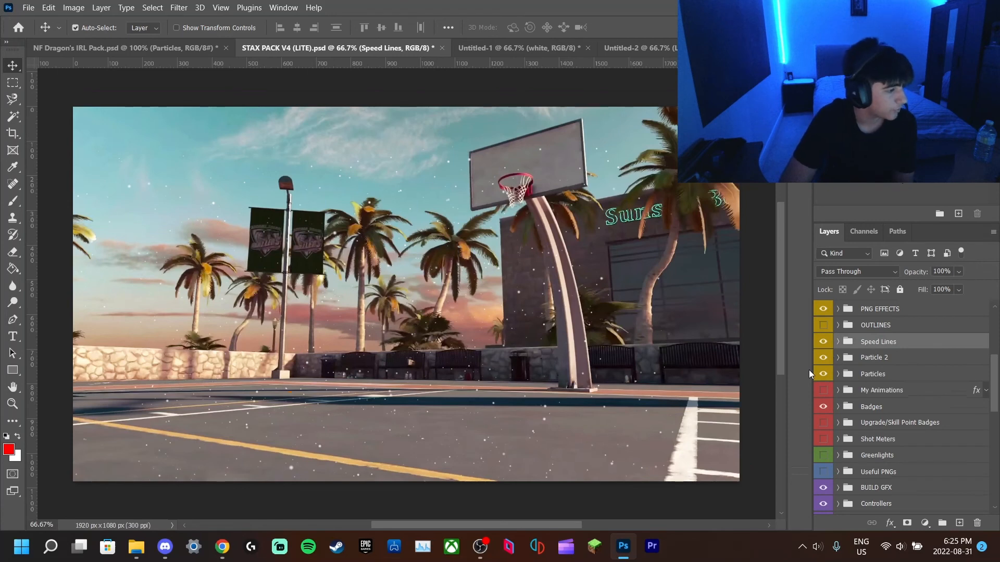
pyautogui.click(163, 46)
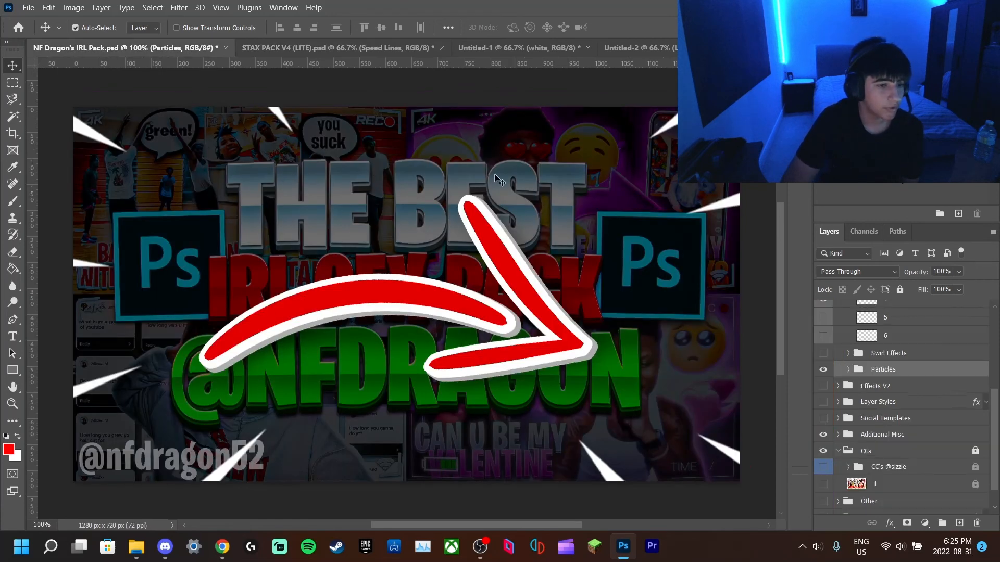
pyautogui.click(480, 51)
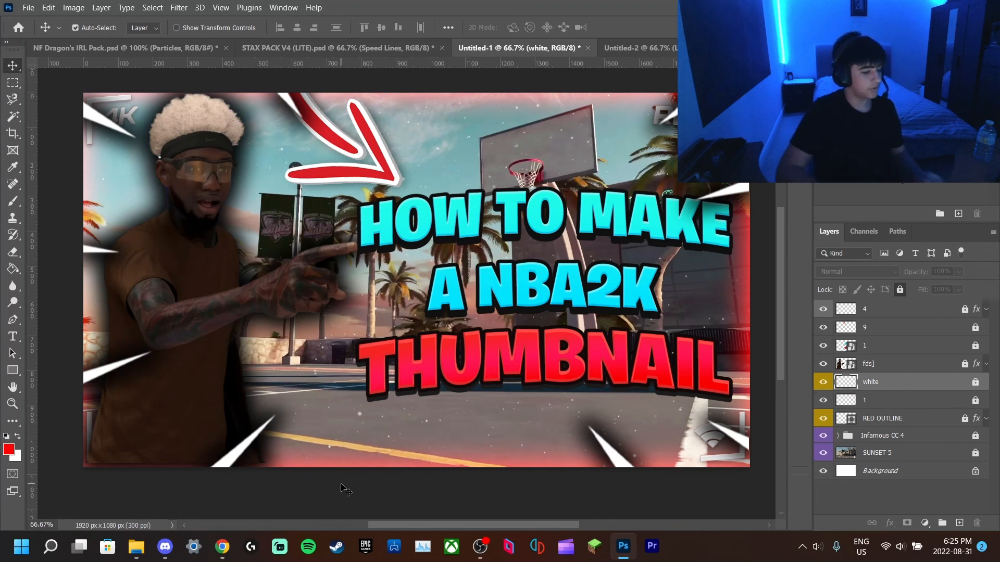
# Step: Switch to Chrome and search Google Images for "palm tree png"
pyautogui.click(222, 547)
pyautogui.write(',')
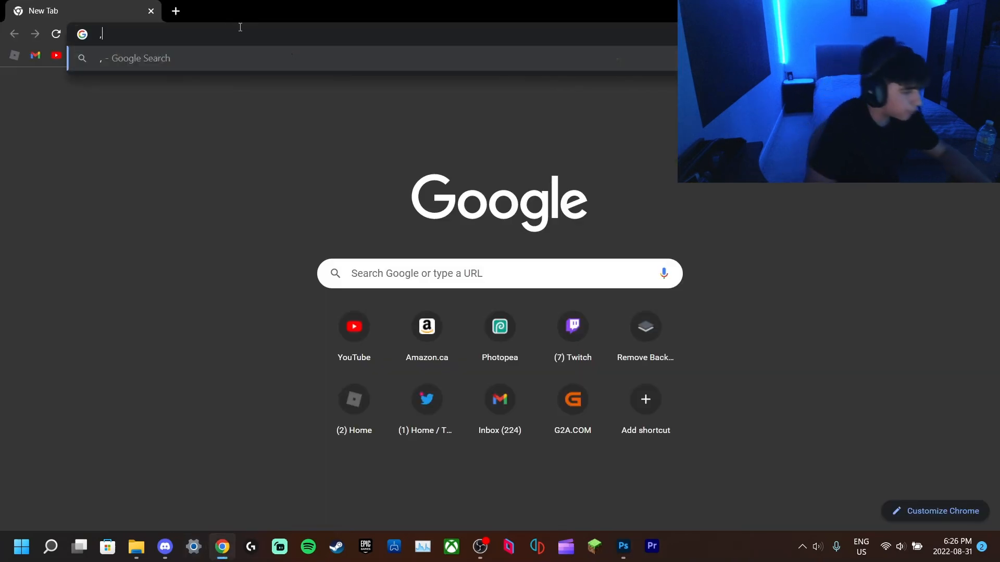
pyautogui.press('BackSpace')
pyautogui.write('PALM')
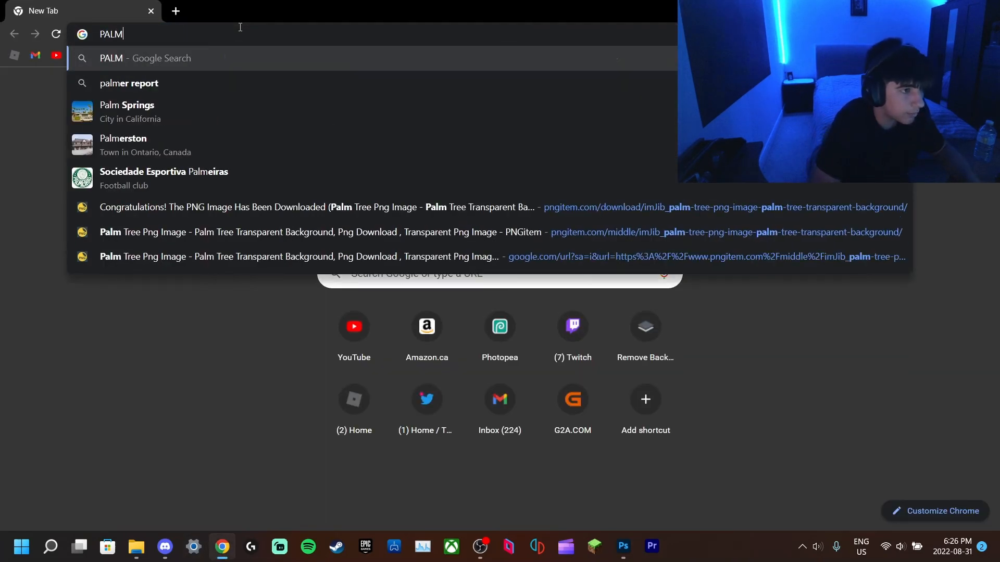
pyautogui.press('capslock')
pyautogui.press('BackSpace')
pyautogui.press('BackSpace')
pyautogui.press('BackSpace')
pyautogui.press('BackSpace')
pyautogui.write('palm')
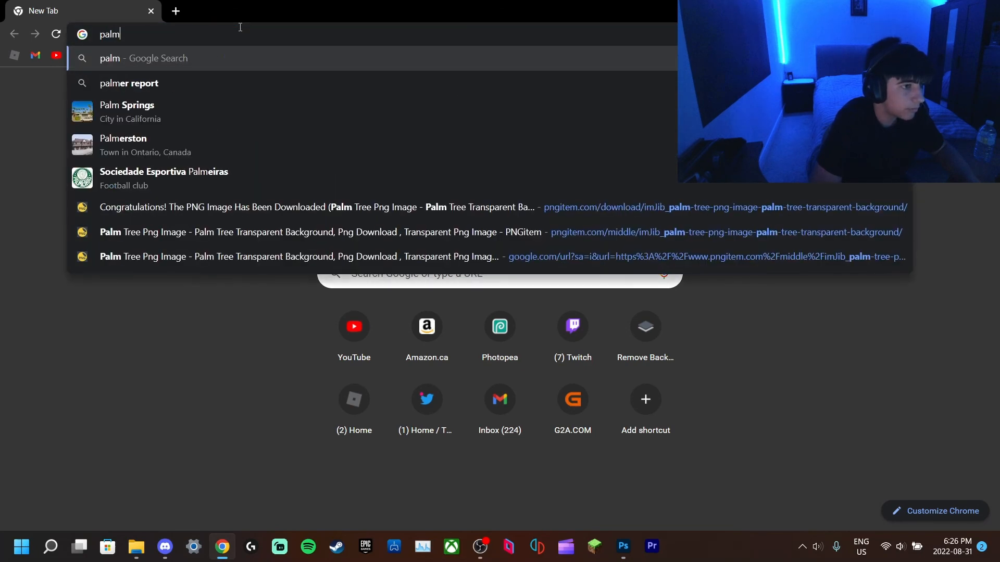
pyautogui.write(' tree png')
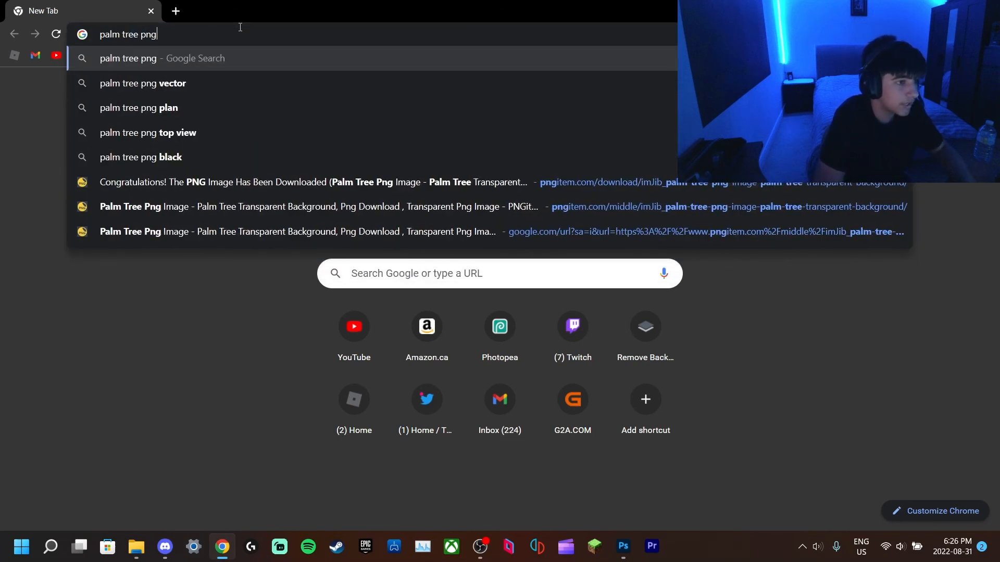
pyautogui.press('Return')
pyautogui.click(177, 138)
pyautogui.scroll(-1, 146, 252)
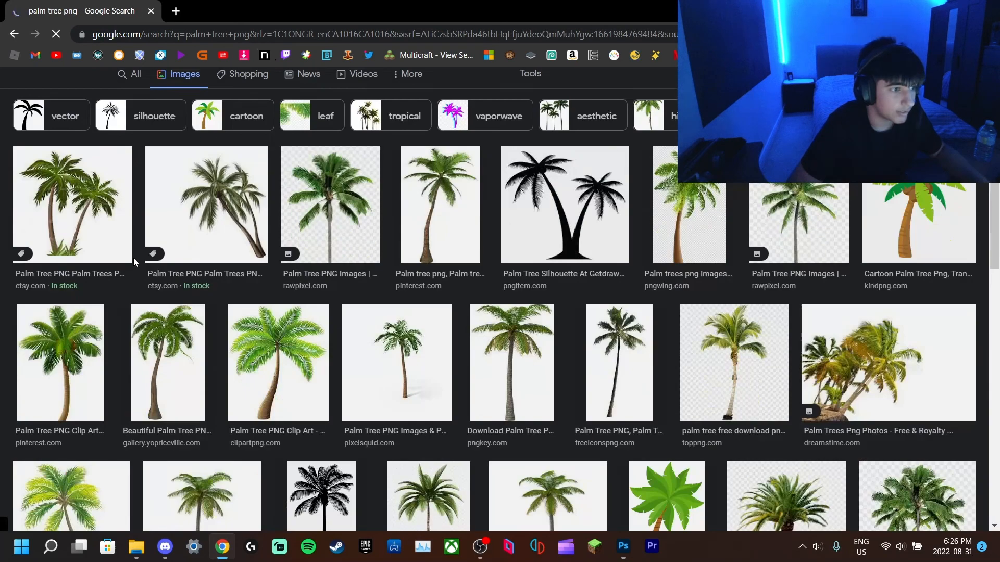
# Step: Compare palm tree candidates among the image results, including the Etsy and PixelSquid pictures
pyautogui.click(128, 250)
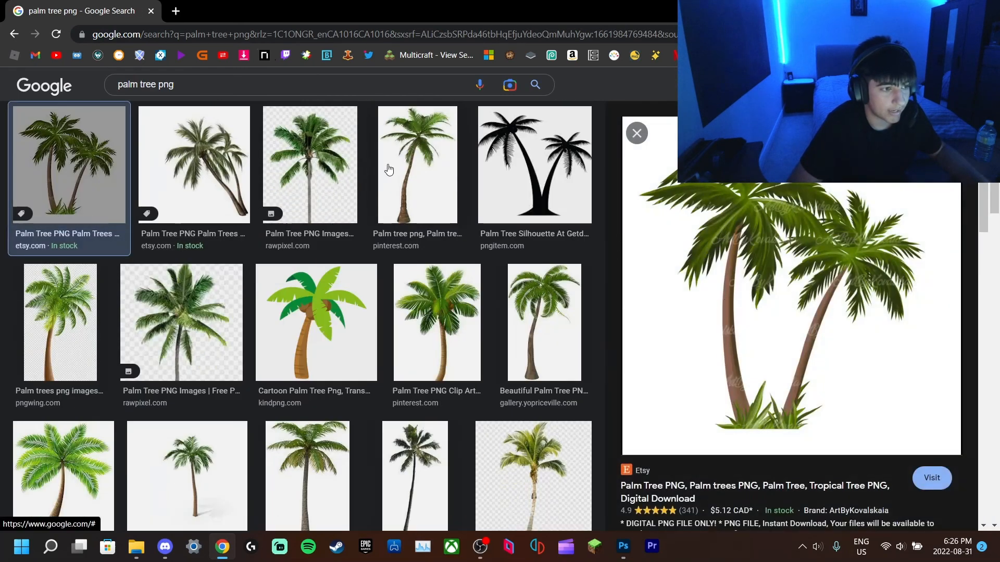
pyautogui.click(193, 164)
pyautogui.scroll(-4, 262, 245)
pyautogui.click(219, 268)
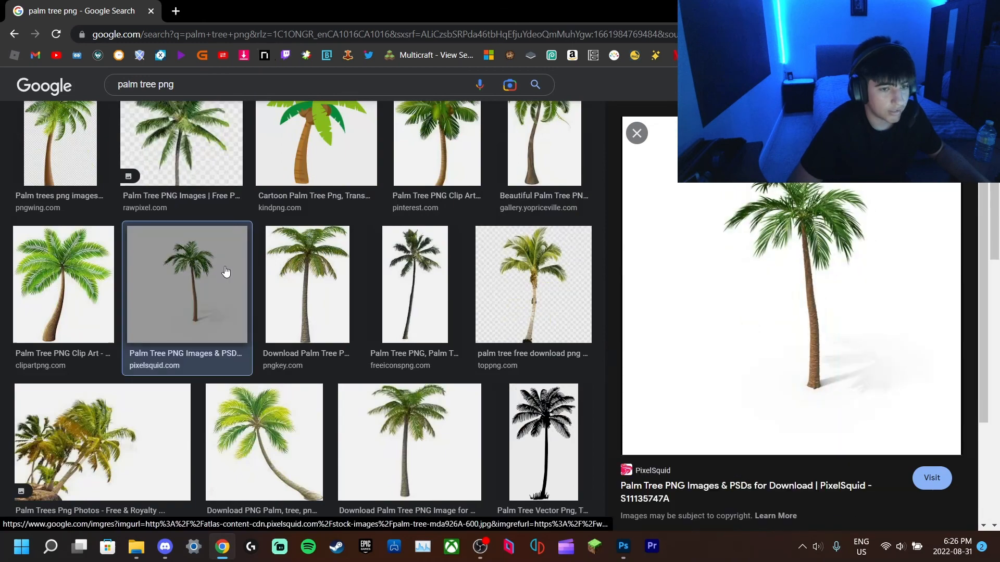
pyautogui.scroll(-3, 267, 290)
# Step: Copy the PNGkey palm tree image with no background and switch back to the Untitled-1 thumbnail in Photoshop
pyautogui.click(323, 192)
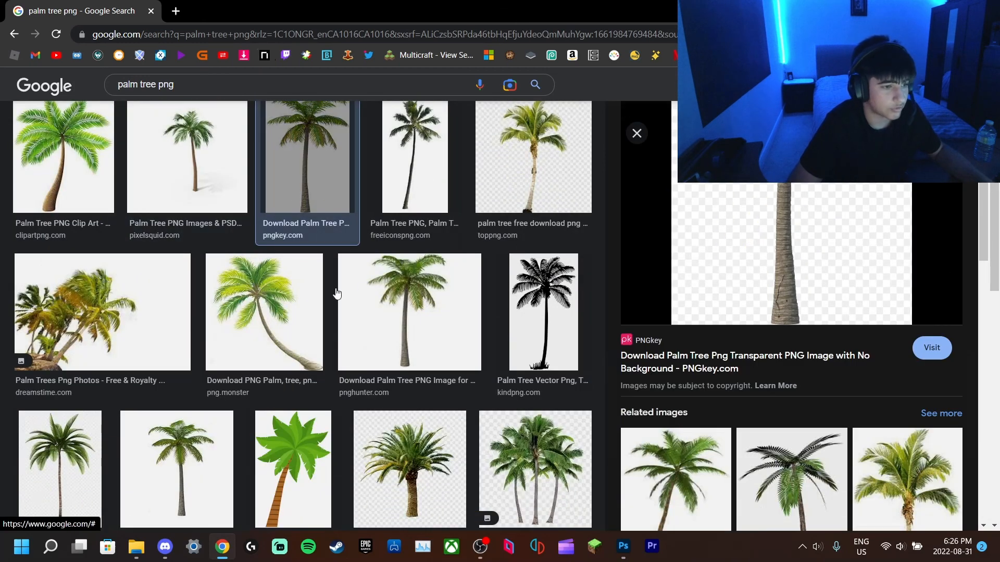
pyautogui.scroll(4, 514, 290)
pyautogui.scroll(-1, 753, 274)
pyautogui.rightClick(753, 275)
pyautogui.click(625, 3)
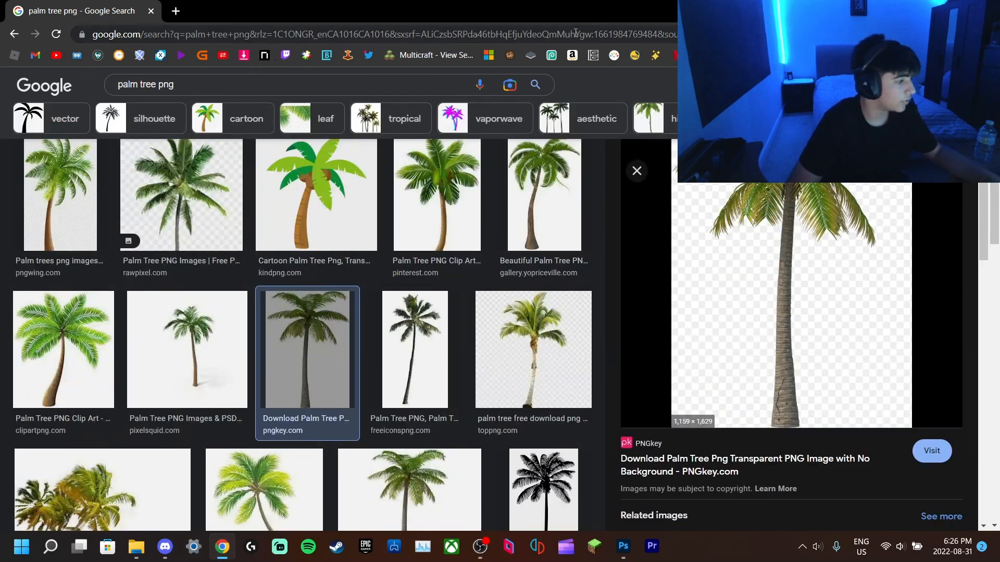
pyautogui.hotkey('alt', 'Tab')
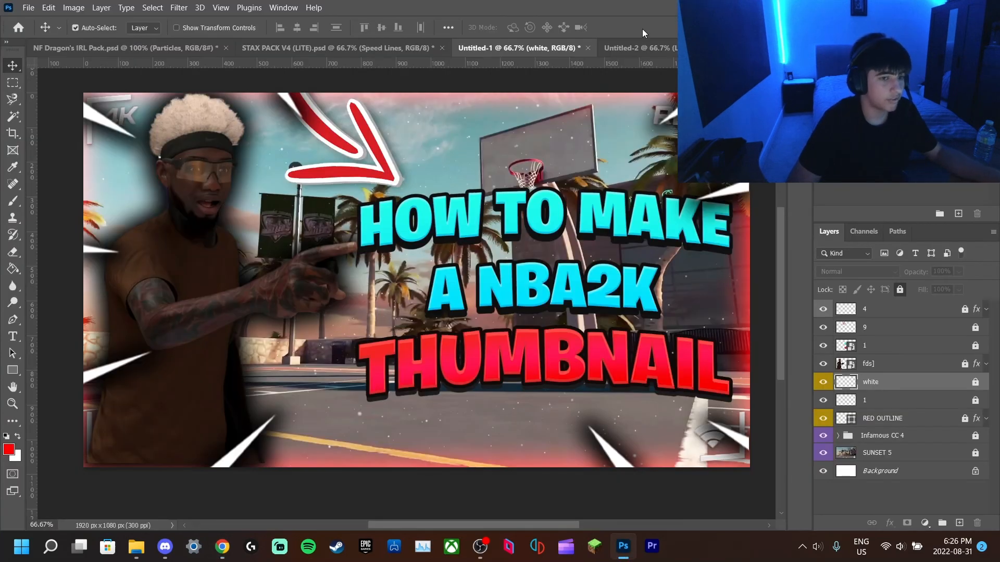